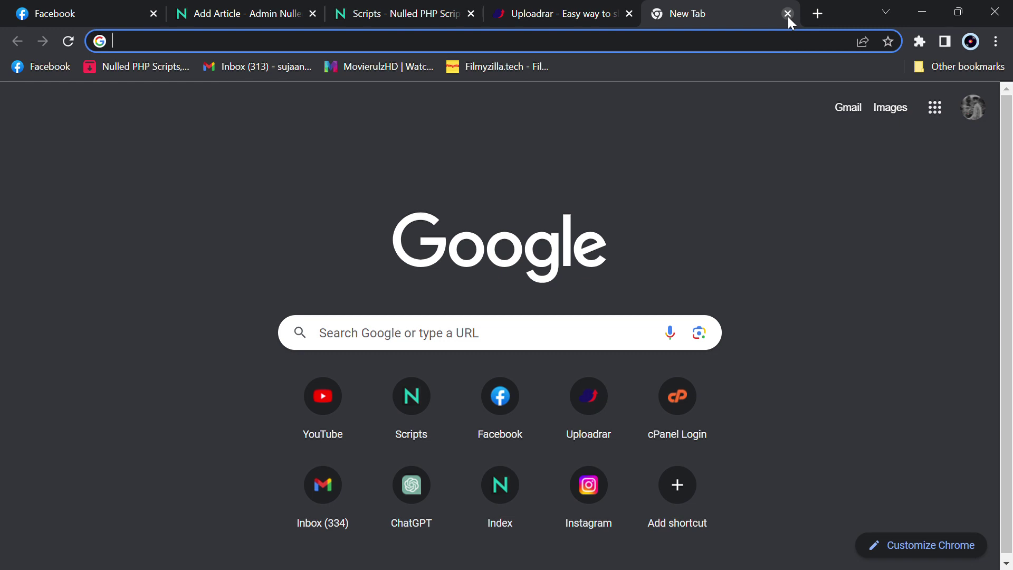
Load the Gamers Arena demo site at script.bugfinder.net/gamers-arena
text(https://script.bugfinder.net/gamers-arena)
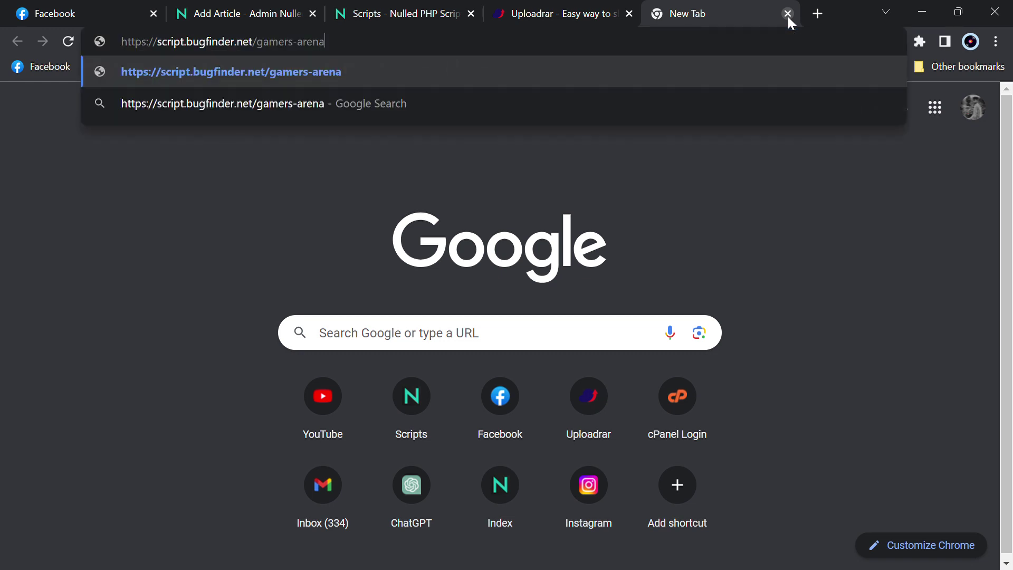
key(Return)
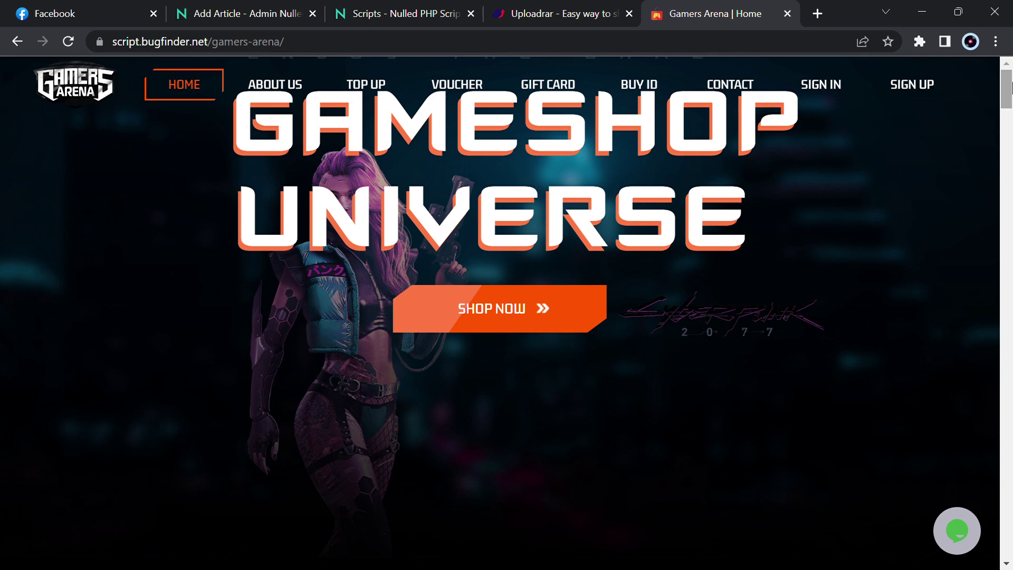
scroll(725, 299, down, 1)
scroll(726, 299, up, 1)
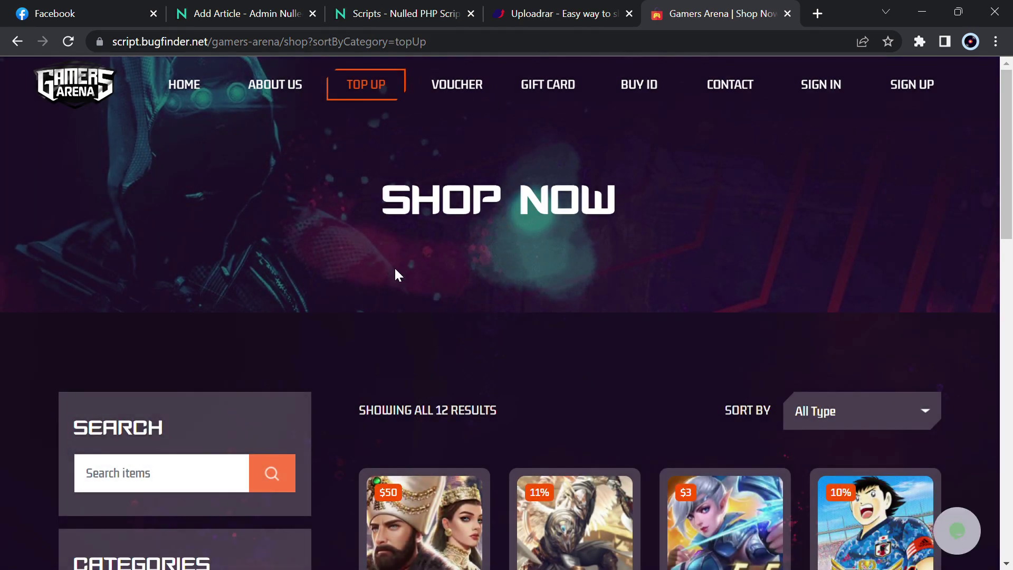
scroll(395, 268, down, 5)
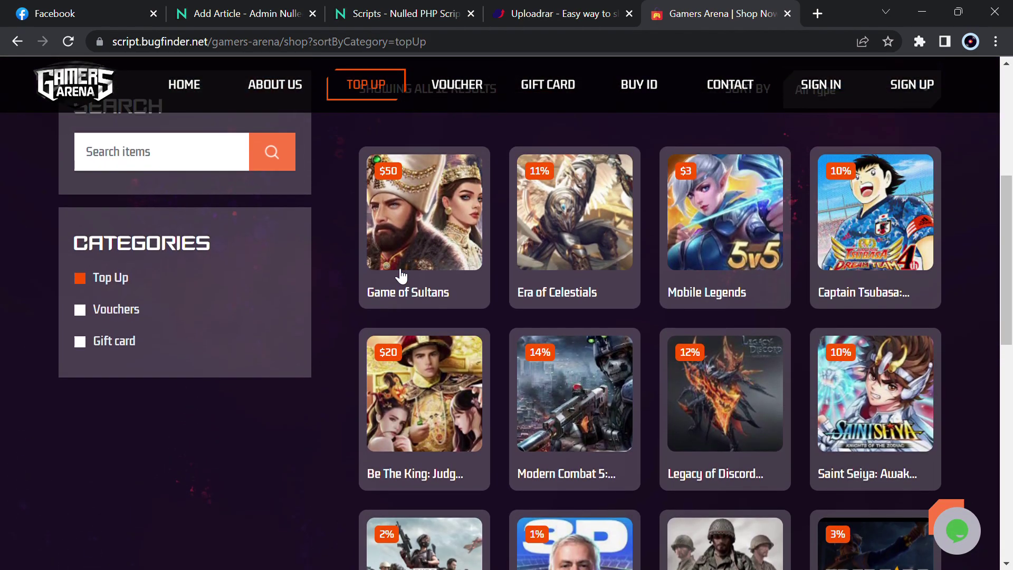
drag(1008, 228, 1008, 295)
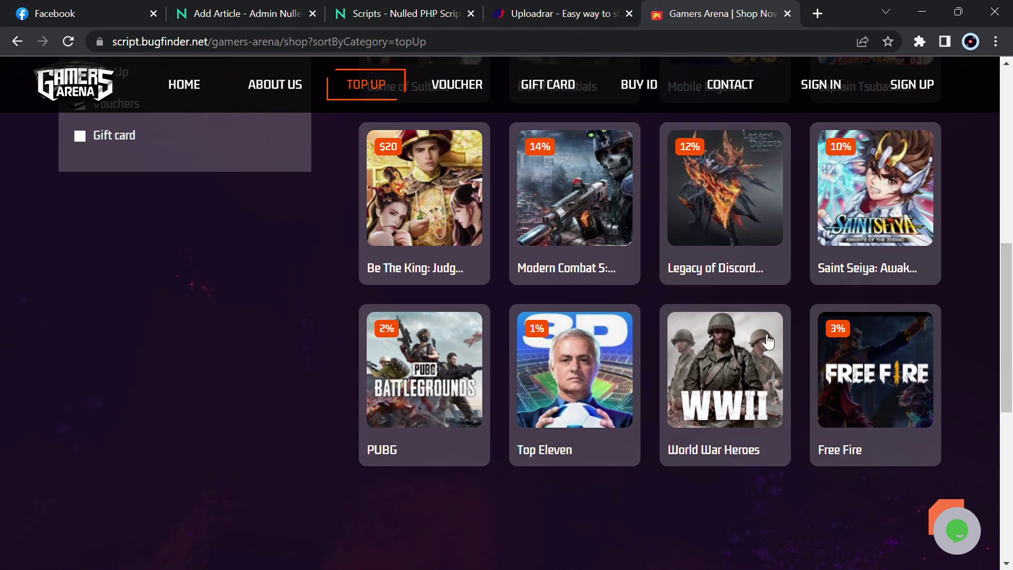
scroll(917, 349, up, 6)
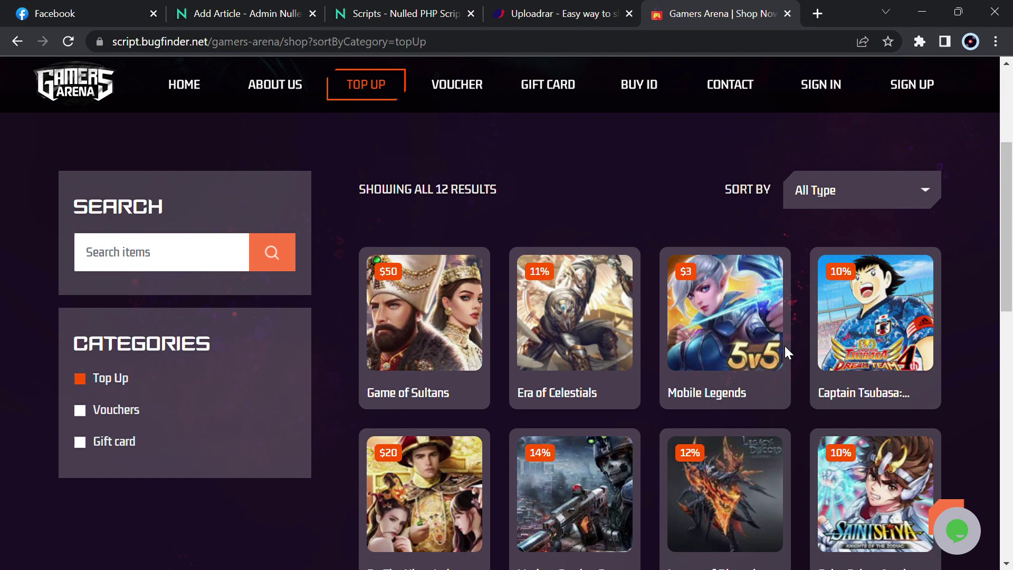
scroll(641, 358, down, 10)
scroll(637, 354, up, 10)
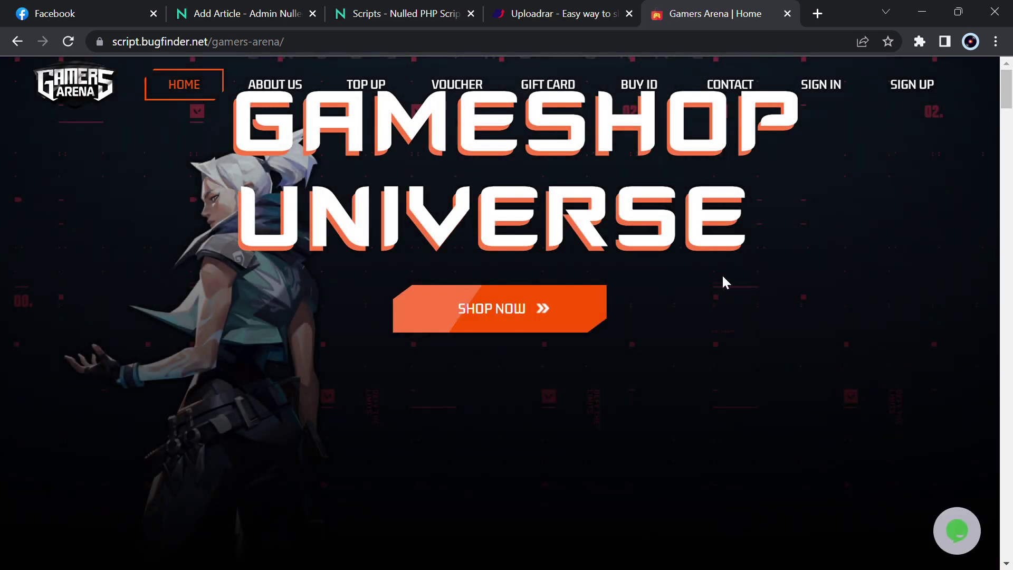
Scroll the home page past Game Top Up and About Gameshop to the 12 Games Voucher cards
scroll(723, 277, down, 5)
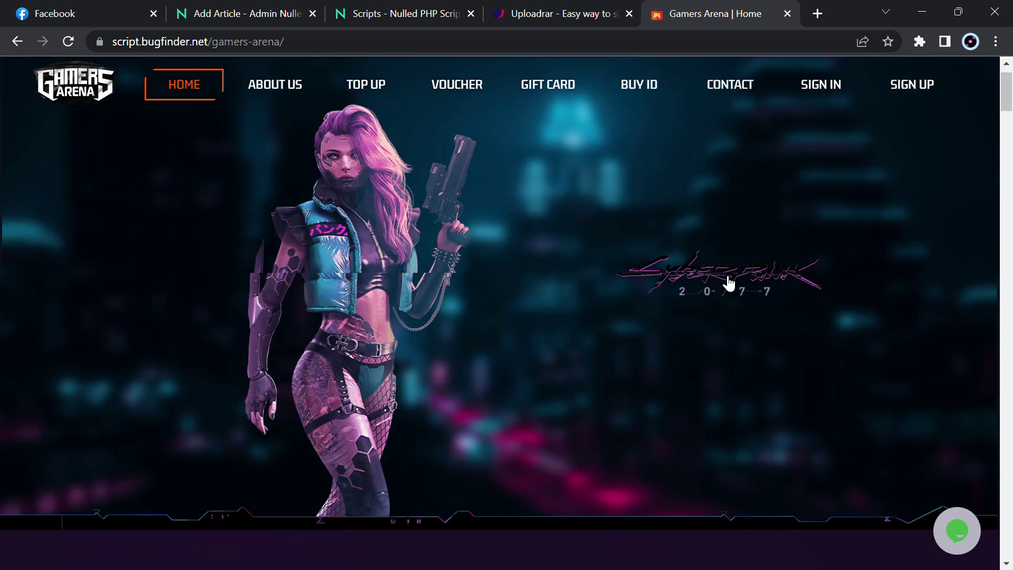
scroll(722, 277, up, 5)
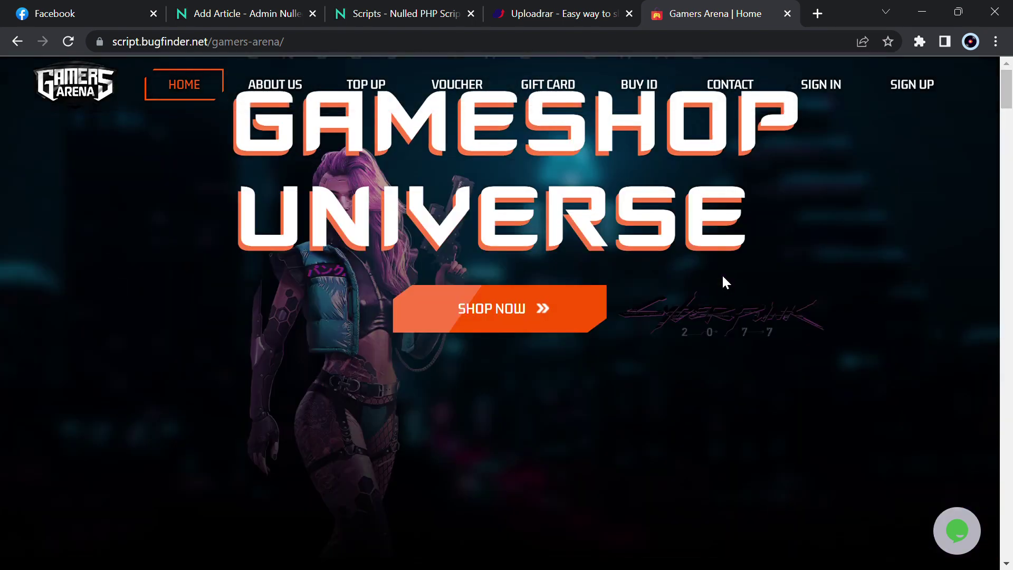
scroll(722, 279, down, 5)
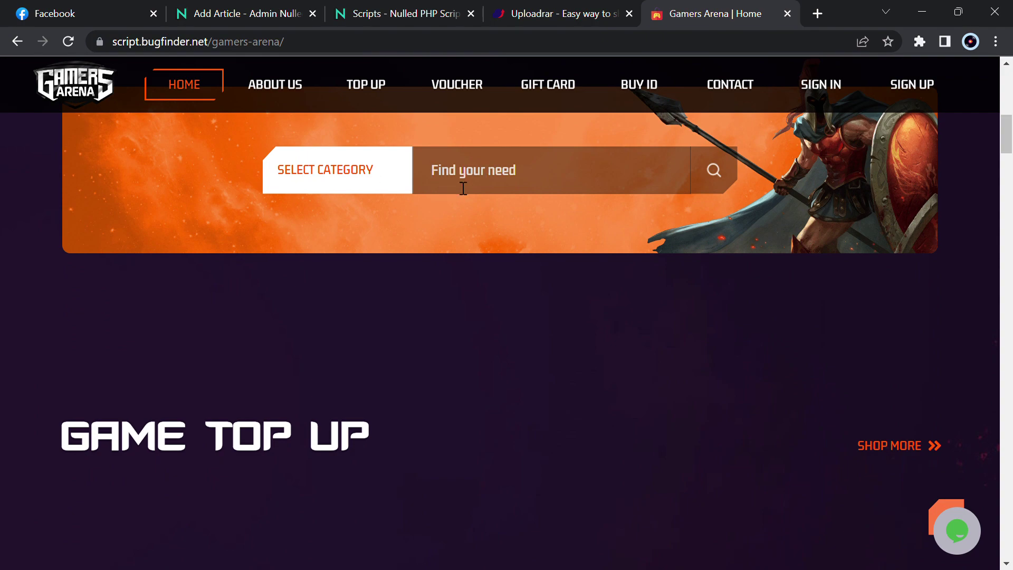
scroll(407, 414, down, 4)
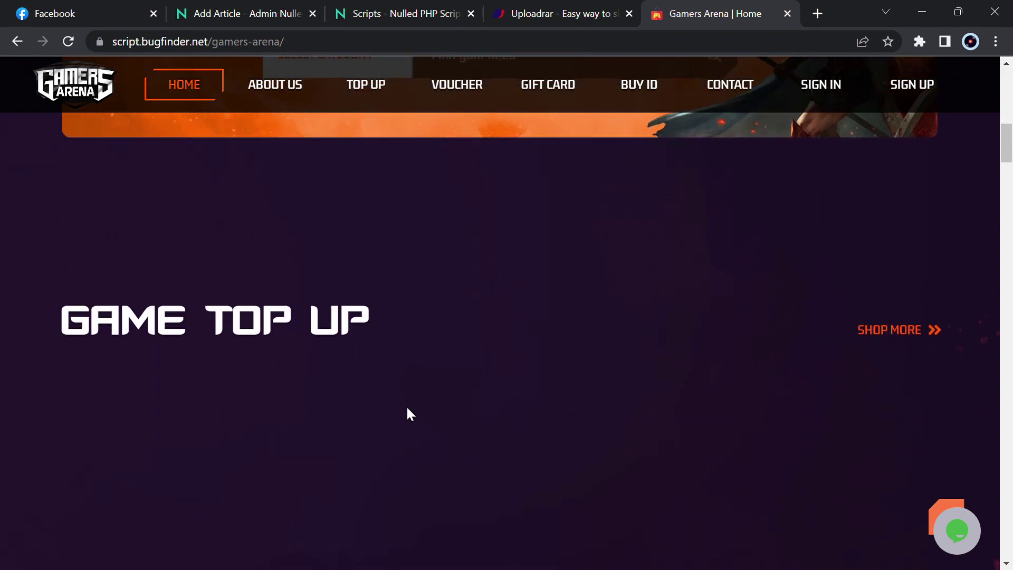
scroll(468, 407, down, 2)
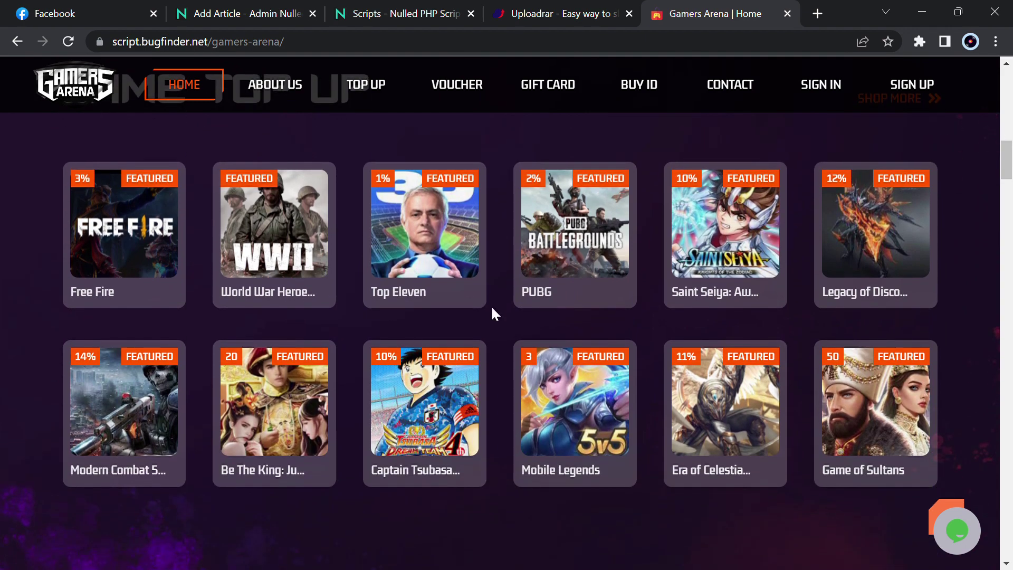
scroll(492, 309, down, 5)
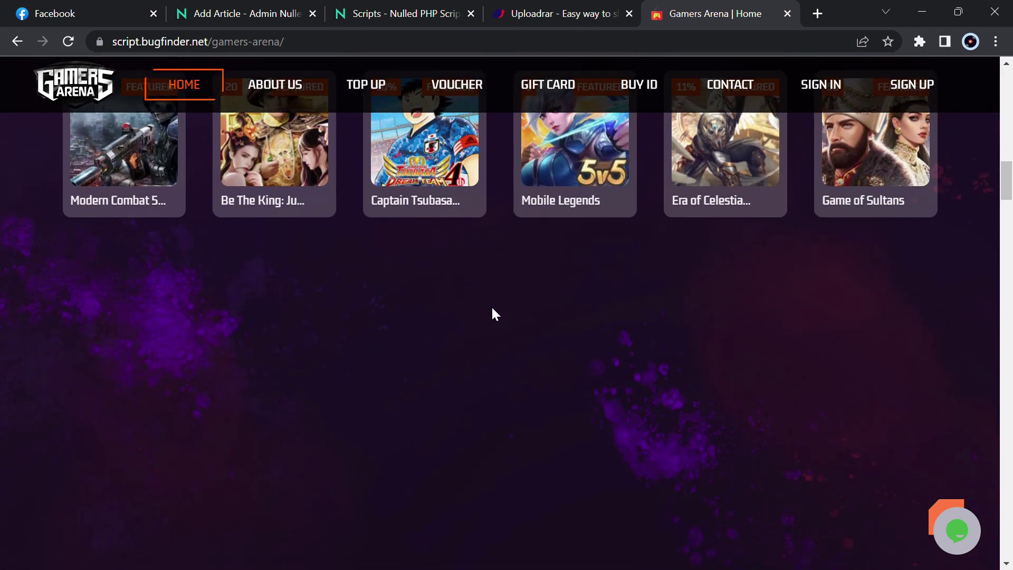
scroll(492, 314, down, 5)
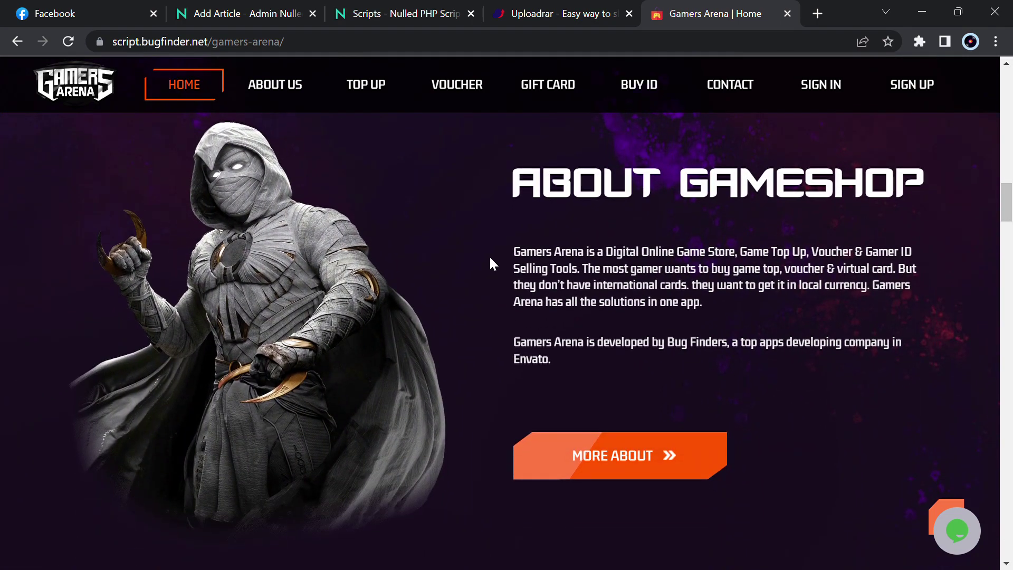
scroll(359, 283, down, 7)
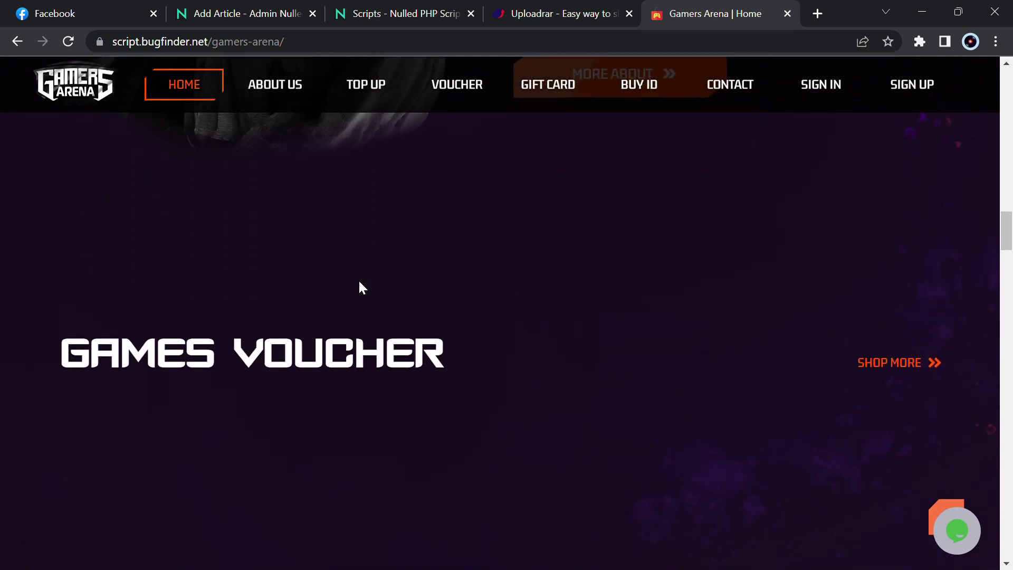
scroll(359, 285, down, 6)
scroll(359, 285, up, 2)
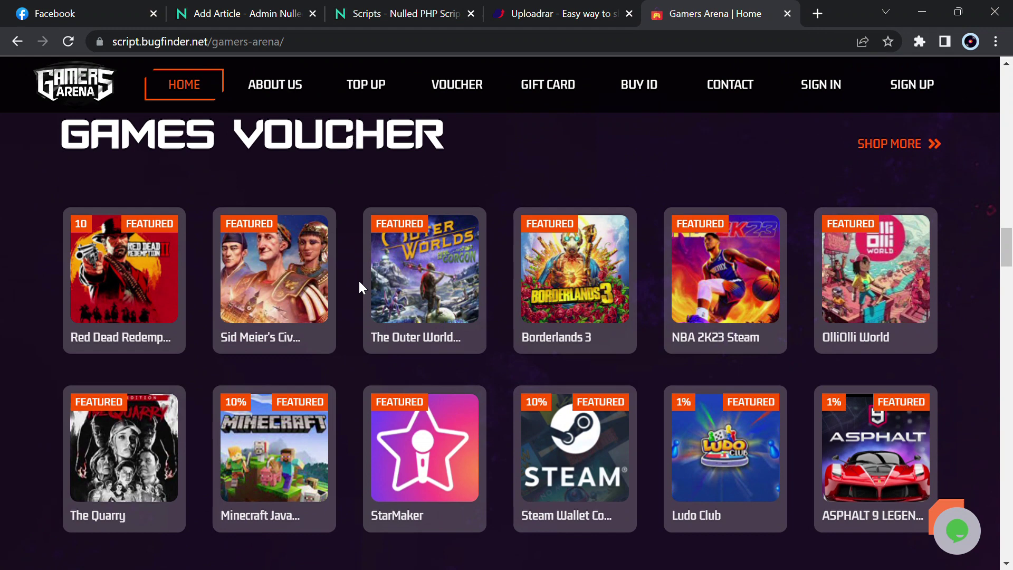
scroll(359, 285, down, 1)
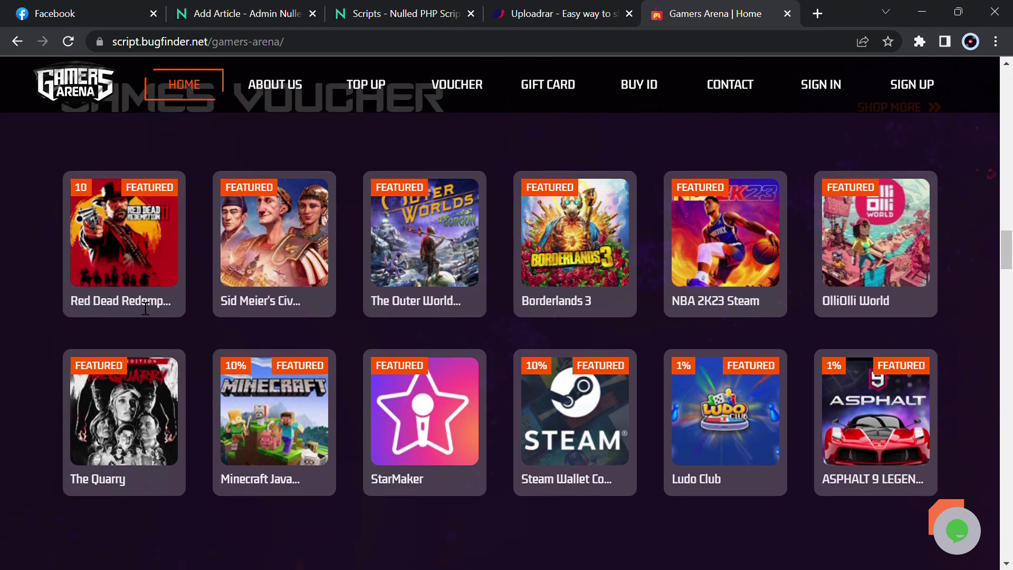
scroll(280, 406, down, 6)
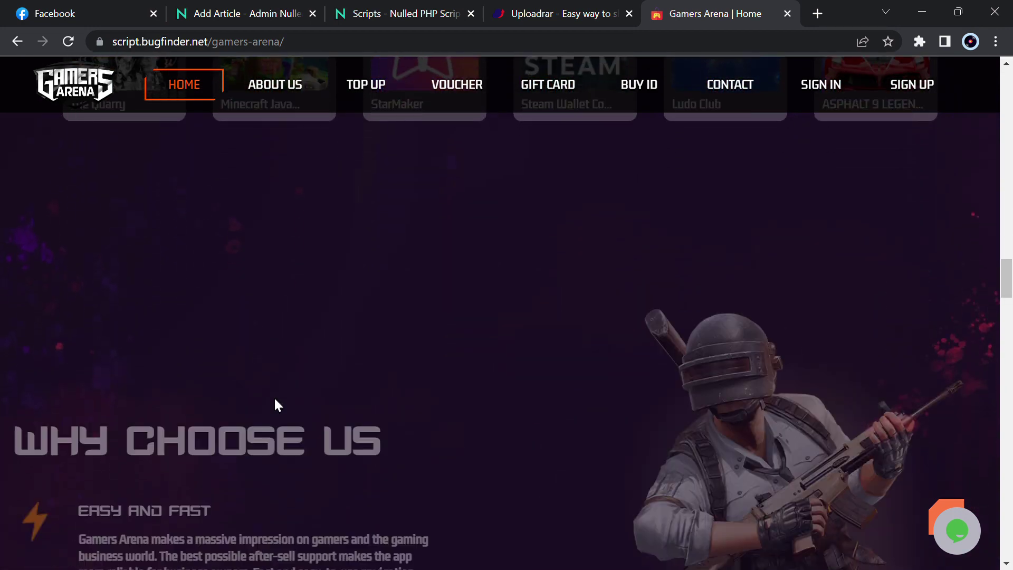
scroll(274, 399, down, 3)
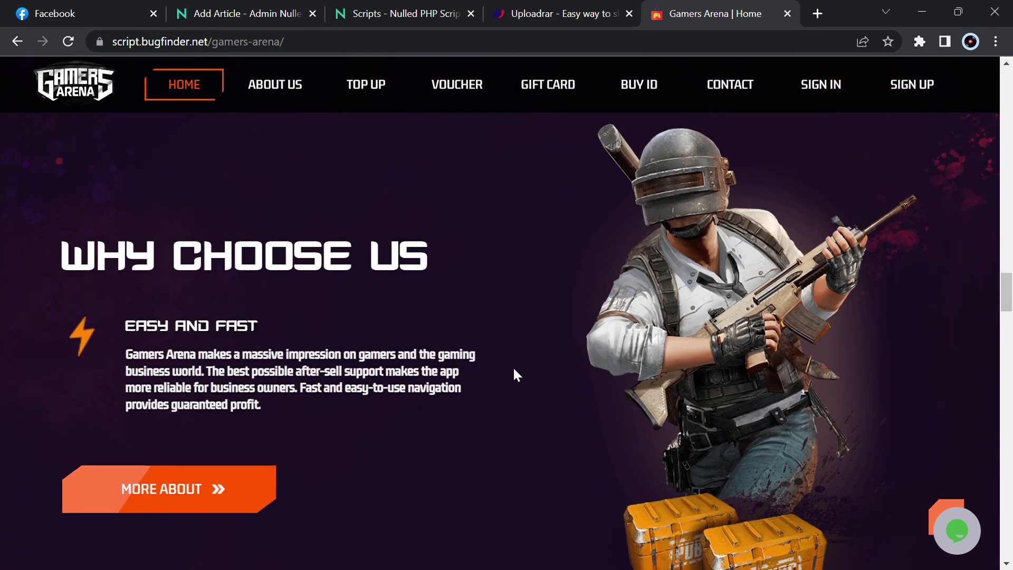
scroll(456, 372, down, 6)
scroll(457, 371, down, 7)
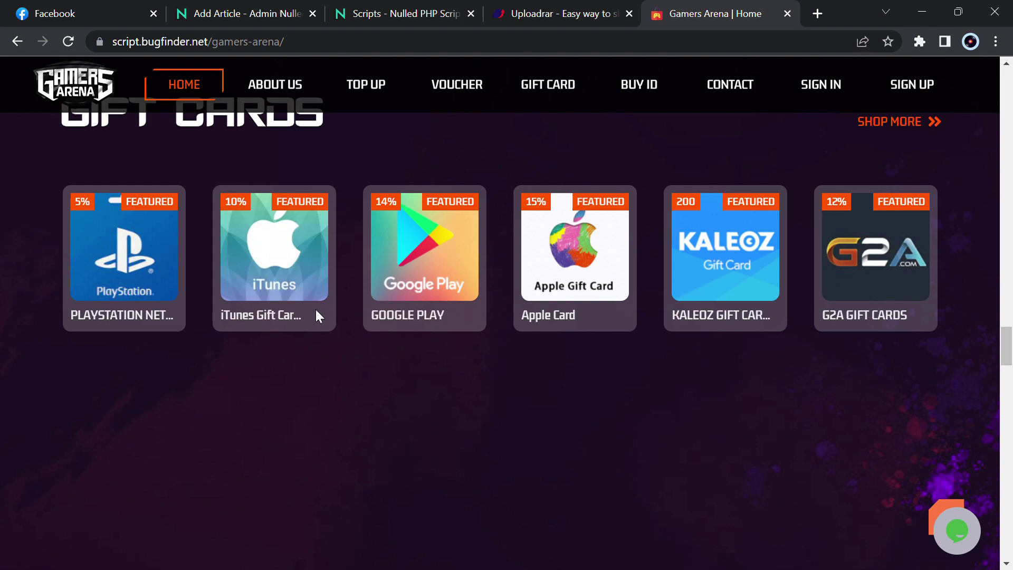
scroll(516, 453, down, 7)
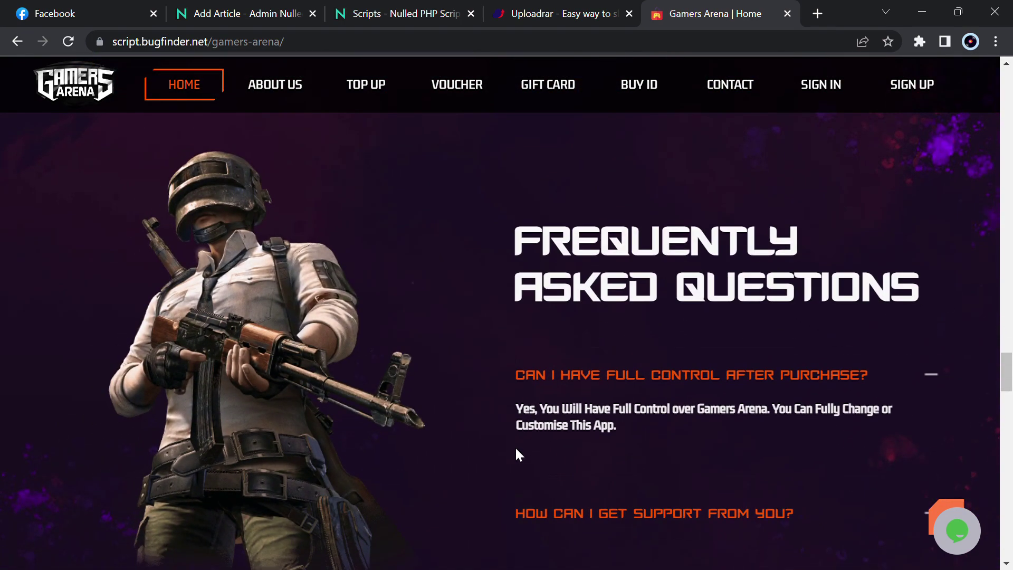
scroll(519, 453, down, 7)
scroll(520, 453, down, 3)
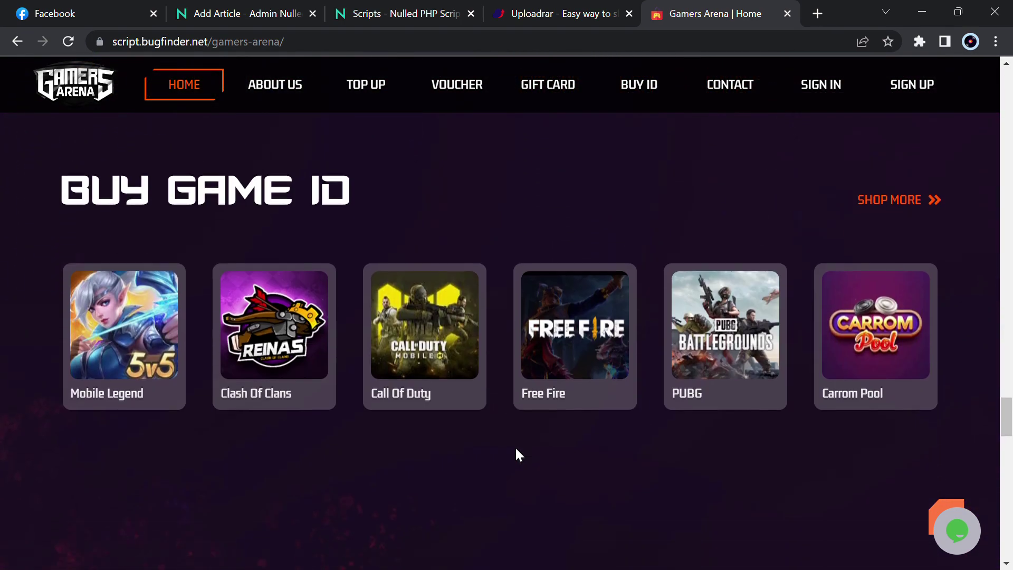
scroll(517, 454, down, 1)
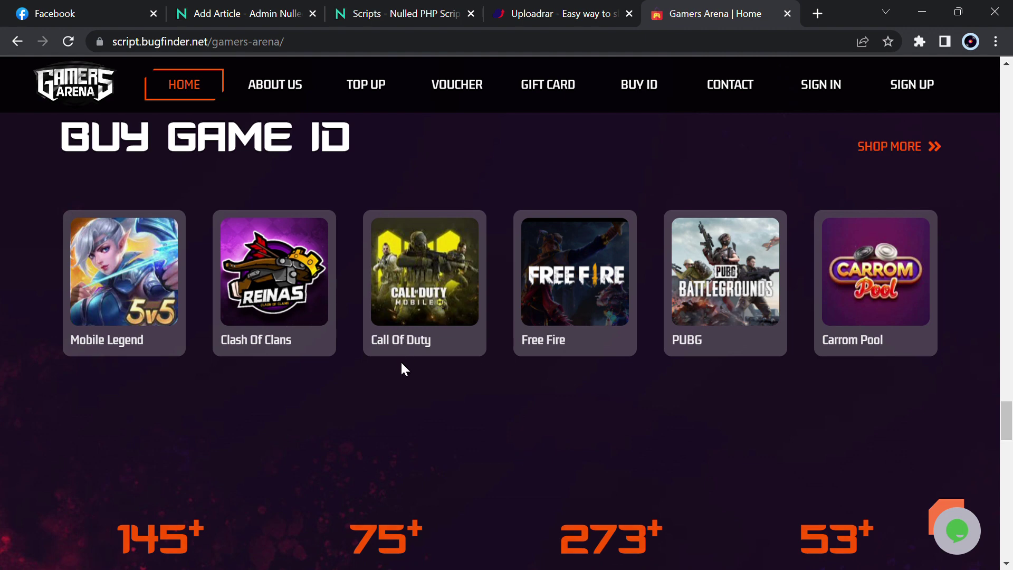
scroll(438, 351, down, 2)
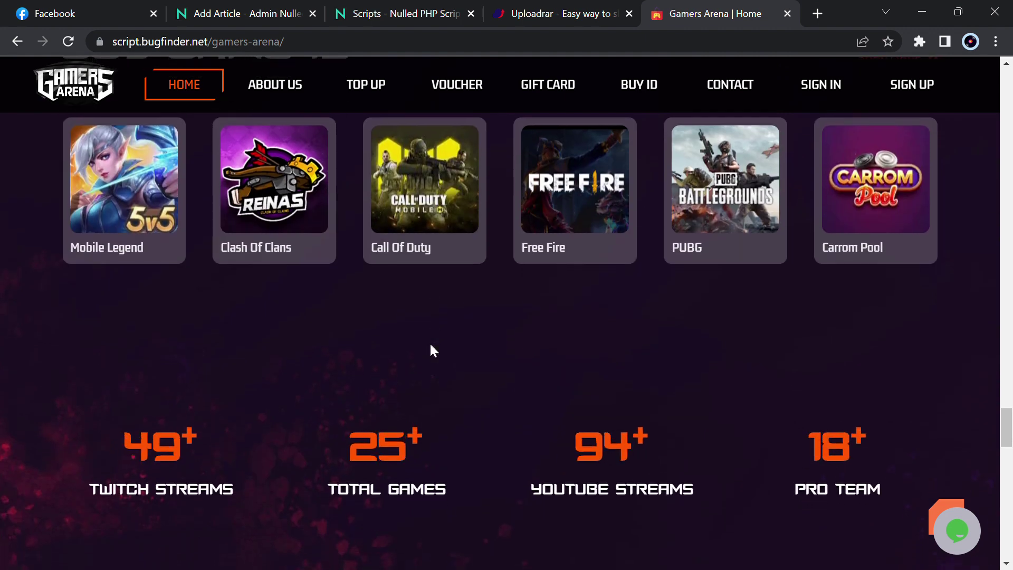
scroll(434, 351, down, 3)
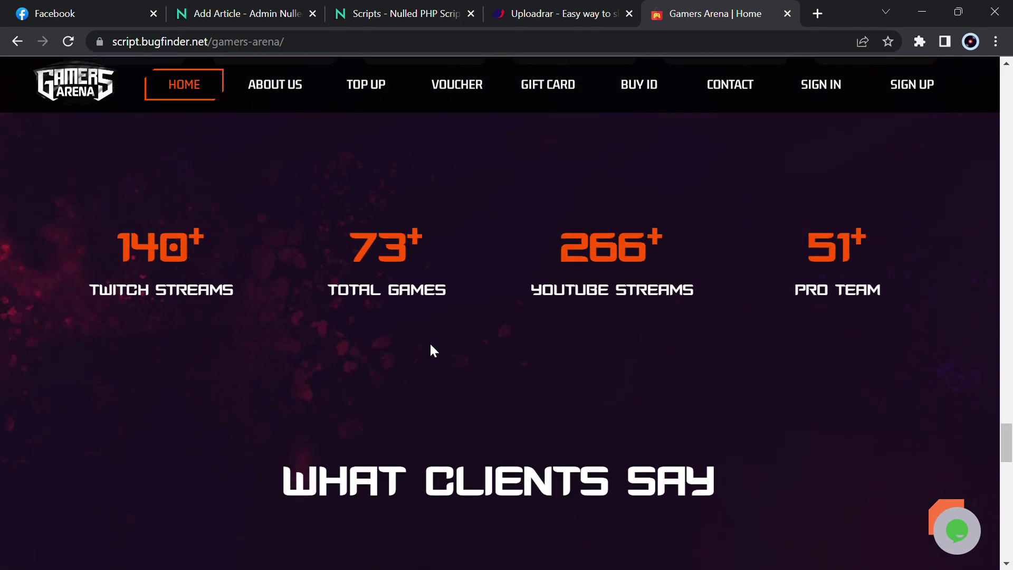
scroll(433, 351, down, 3)
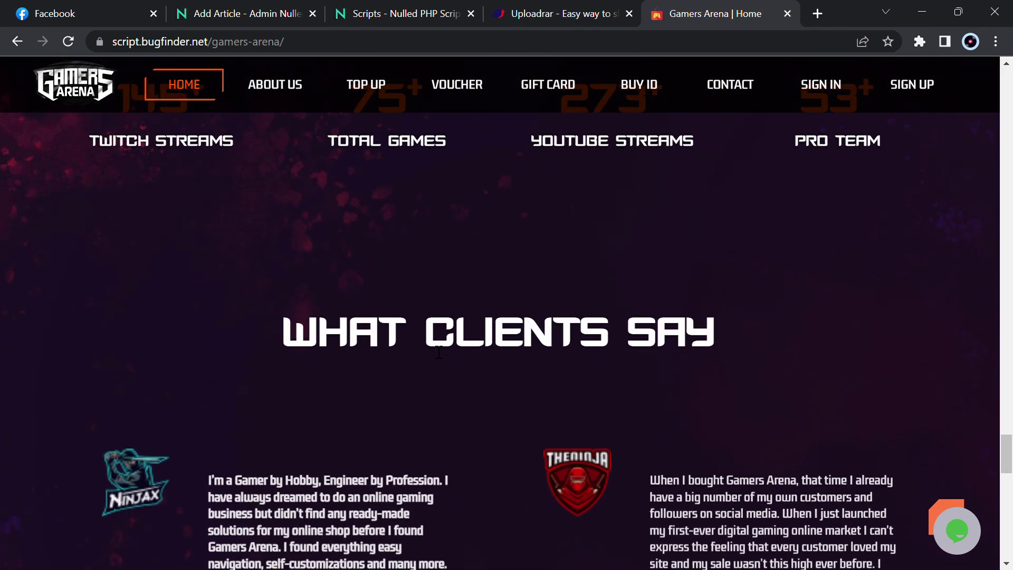
scroll(432, 350, down, 3)
scroll(429, 343, down, 2)
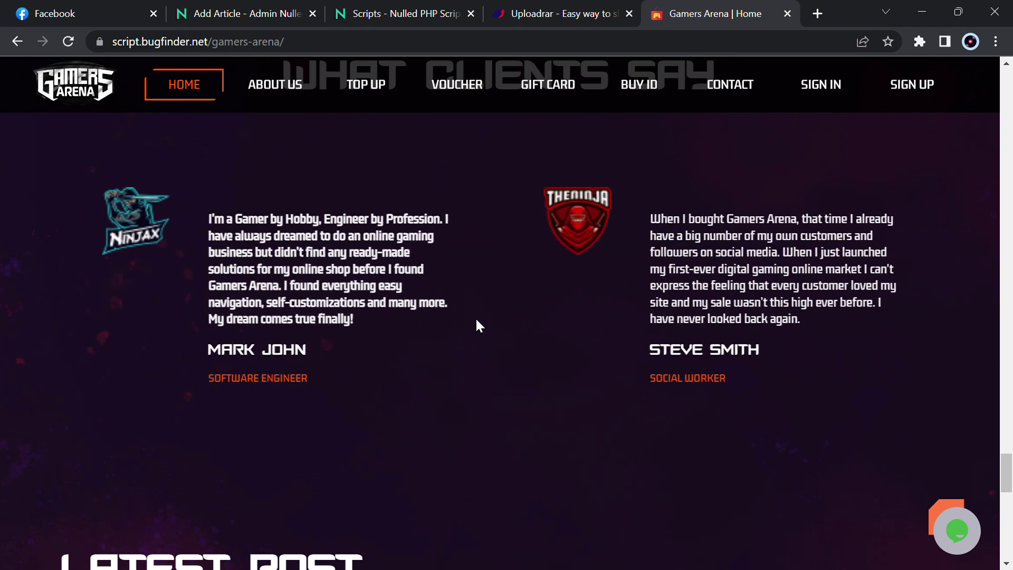
scroll(476, 323, down, 2)
scroll(475, 323, down, 6)
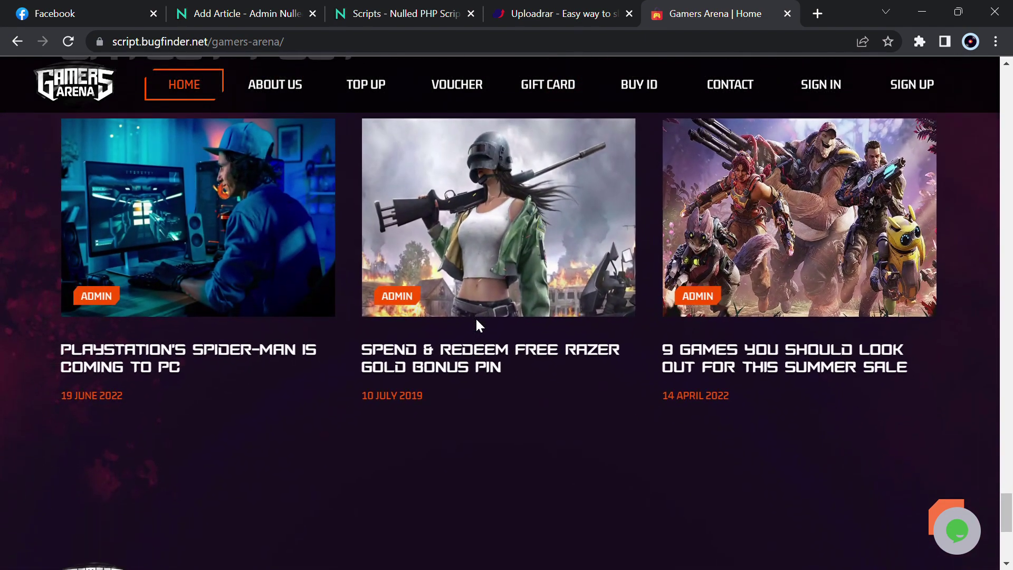
scroll(476, 320, down, 4)
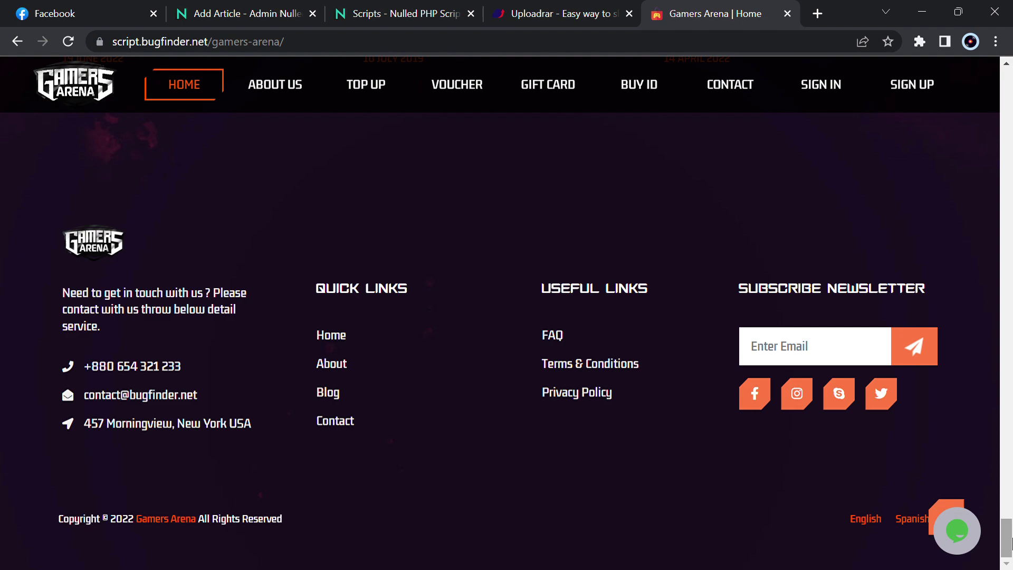
scroll(983, 248, up, 20)
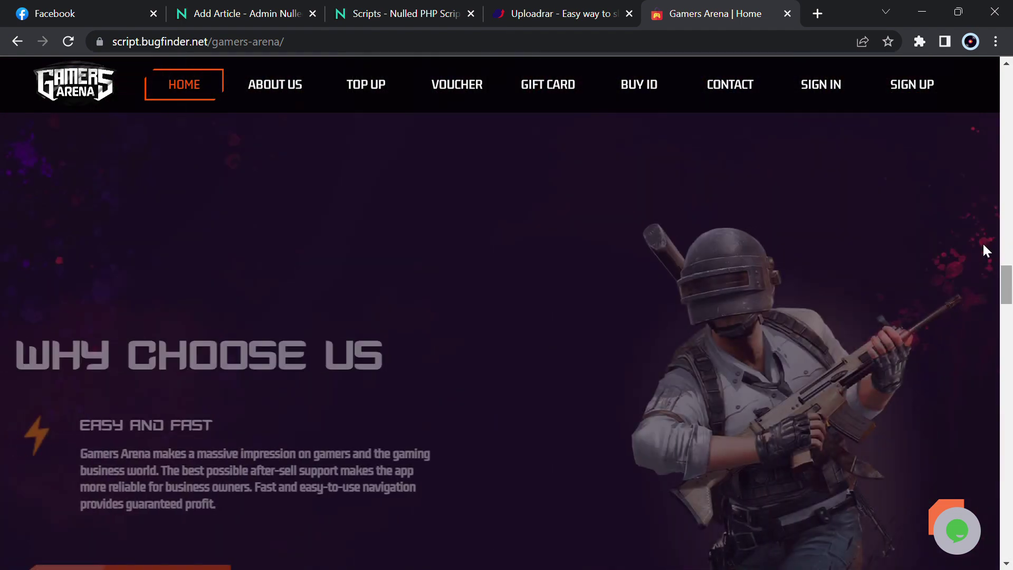
Open the About Us page and look through its content
click(262, 96)
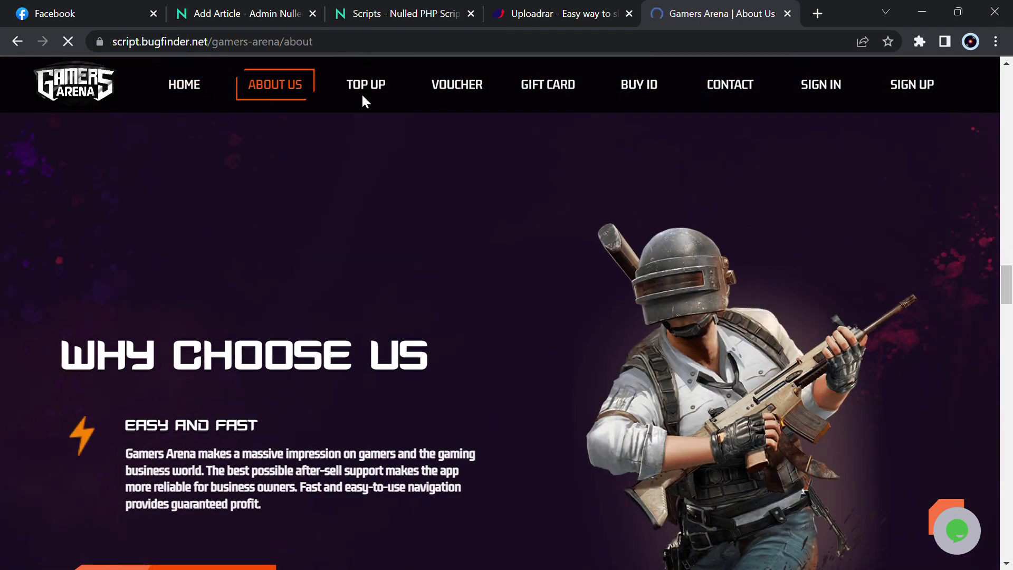
scroll(422, 333, down, 10)
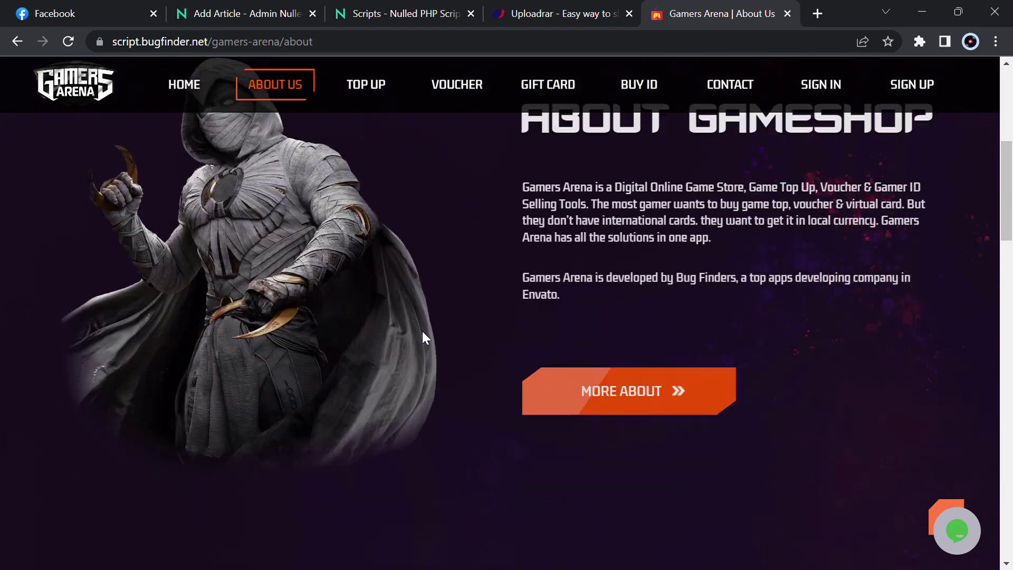
scroll(422, 331, down, 15)
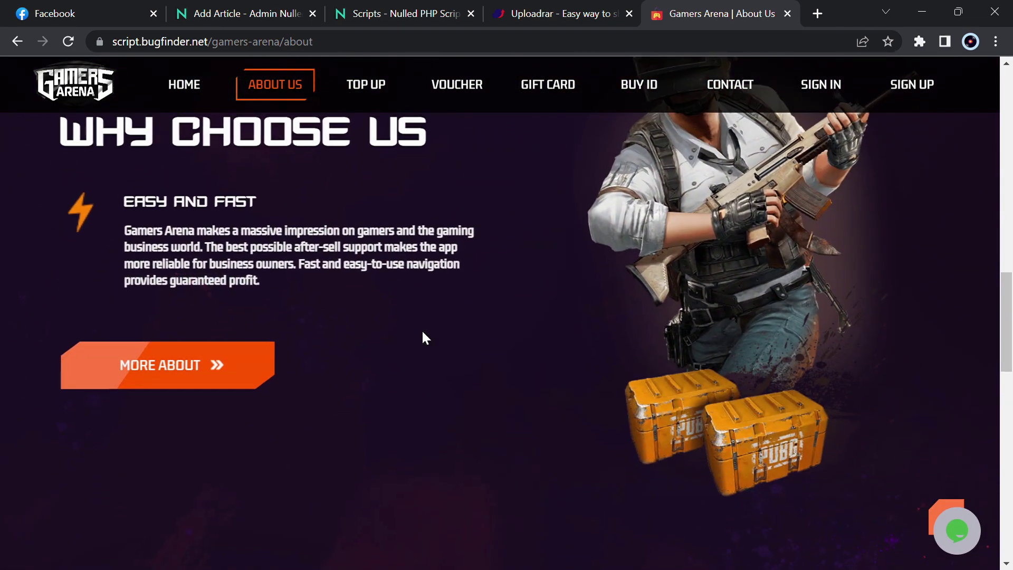
scroll(422, 329, up, 15)
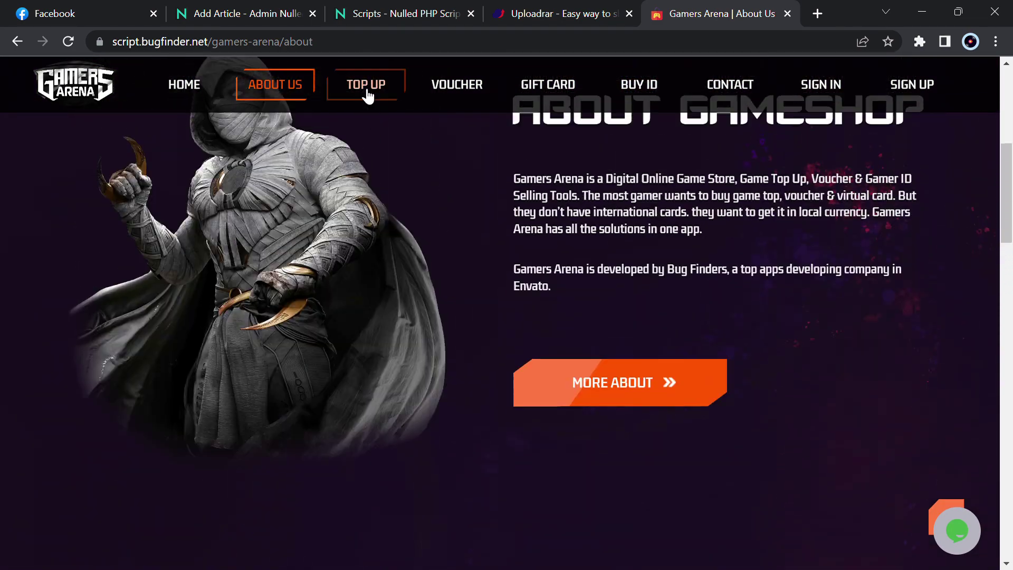
Open the Top Up shop listing its 12 top-up products
click(362, 90)
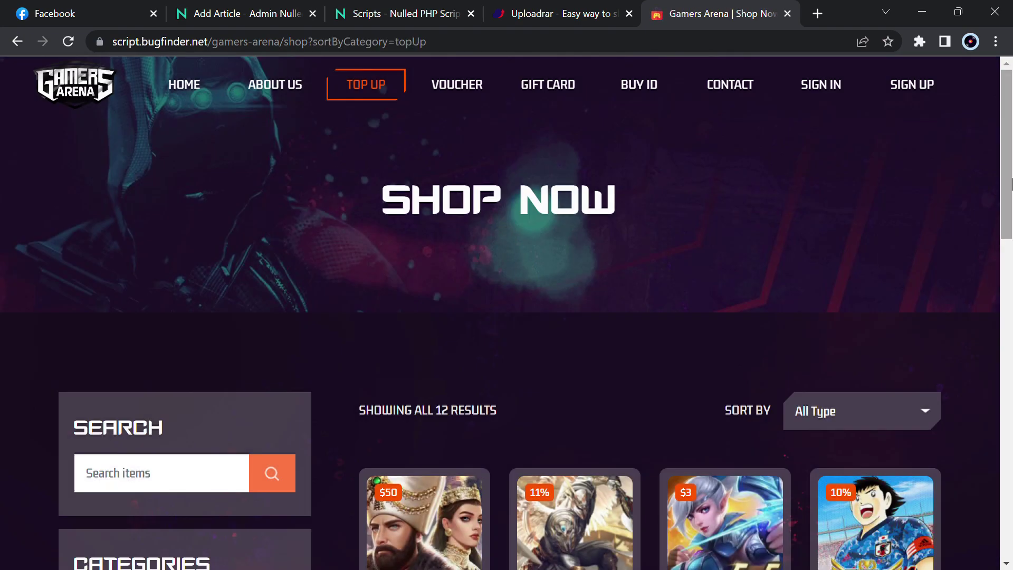
scroll(1010, 433, down, 10)
drag(1011, 432, 1010, 345)
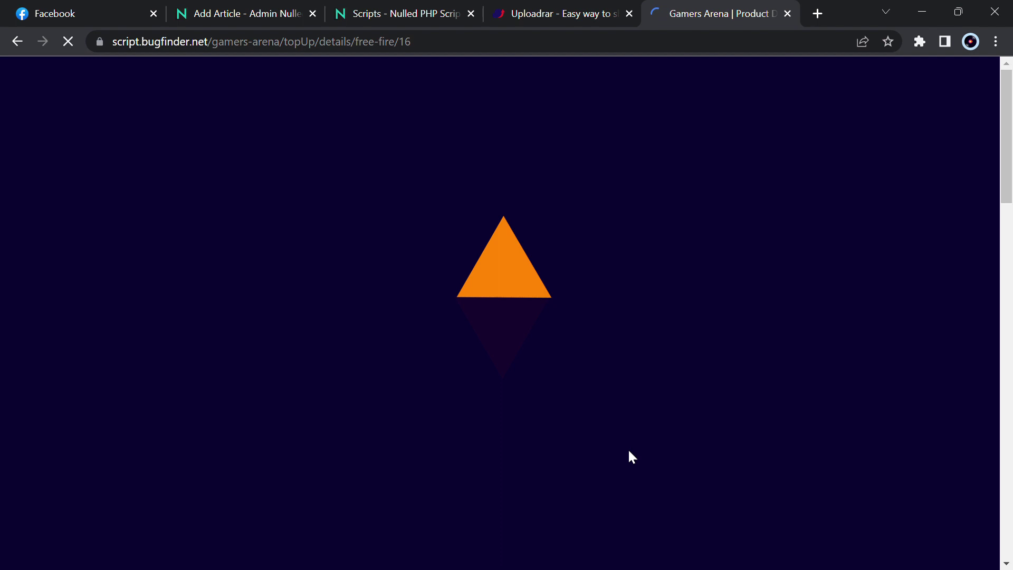
Choose the 210+20 Diamonds package under Select Recharge on the Free Fire page
scroll(629, 452, down, 5)
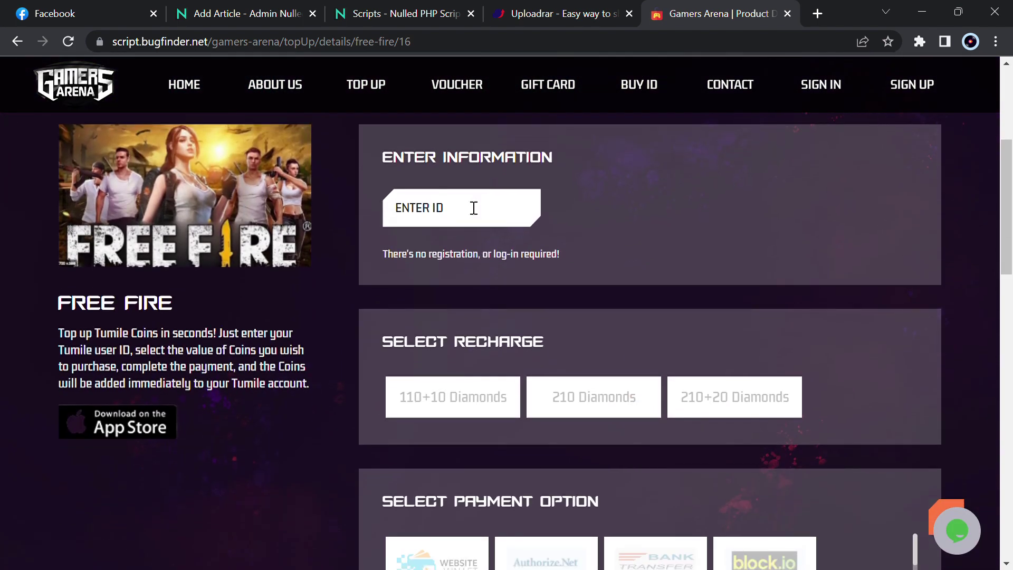
scroll(421, 412, down, 1)
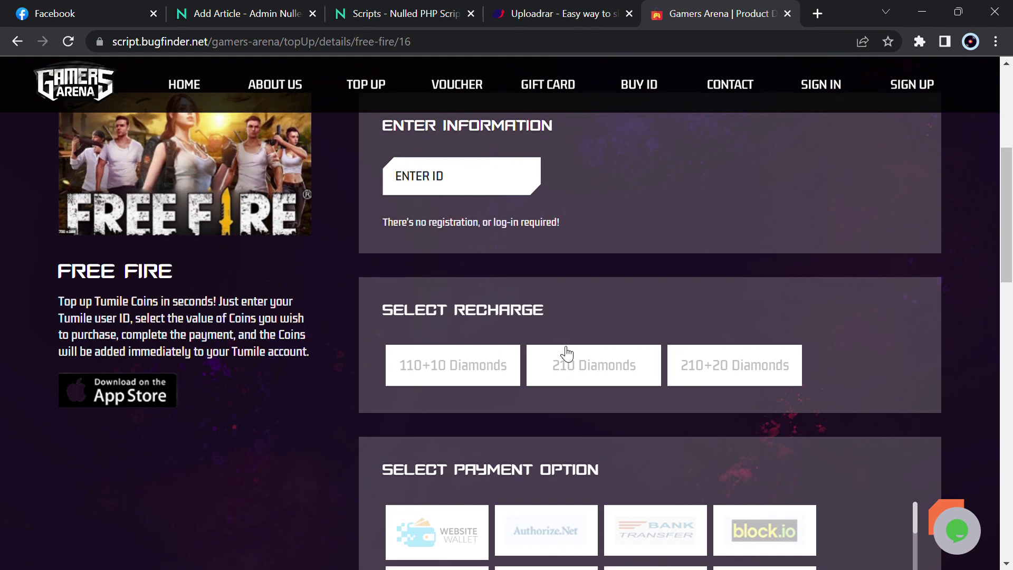
scroll(560, 390, down, 3)
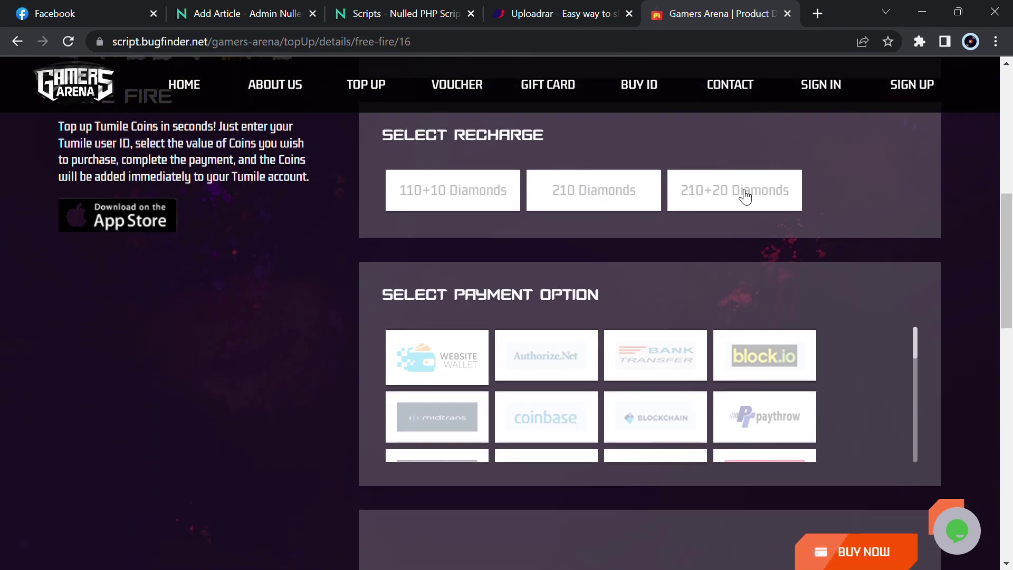
click(744, 197)
Look over the payment gateway options listed below the recharge packages
scroll(504, 360, down, 2)
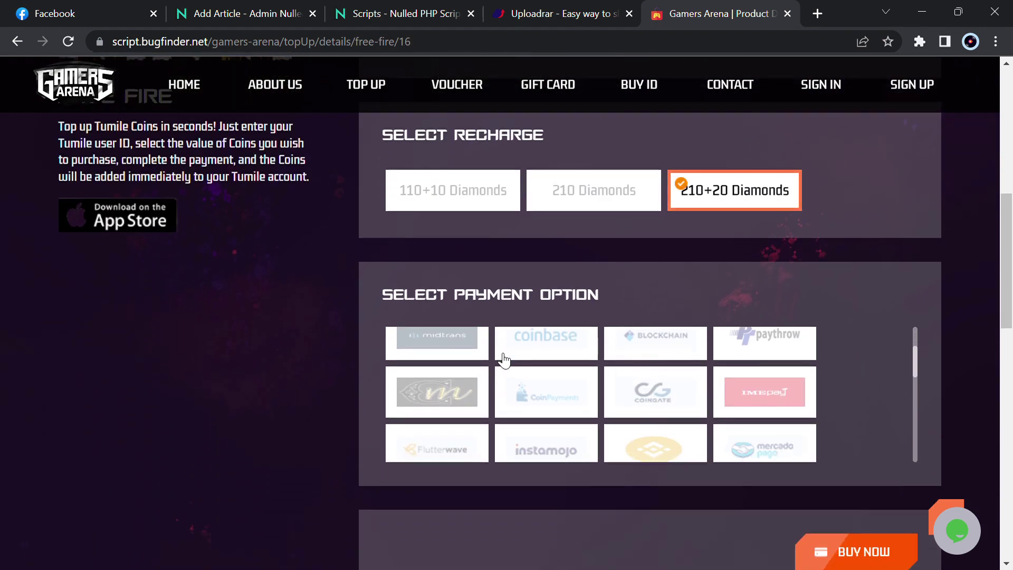
scroll(504, 360, up, 2)
scroll(504, 360, down, 3)
scroll(503, 360, down, 1)
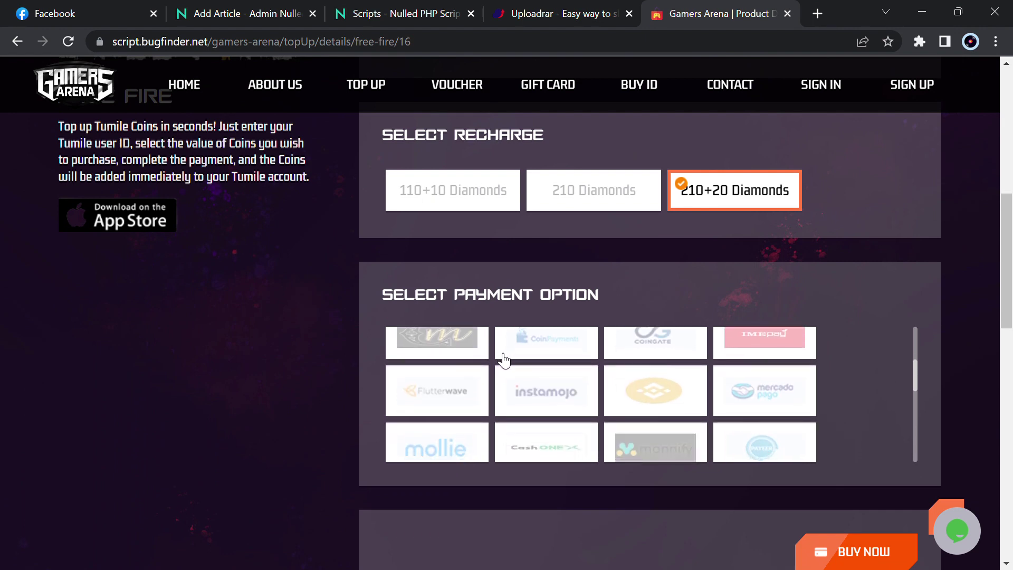
scroll(503, 360, down, 3)
scroll(504, 360, up, 7)
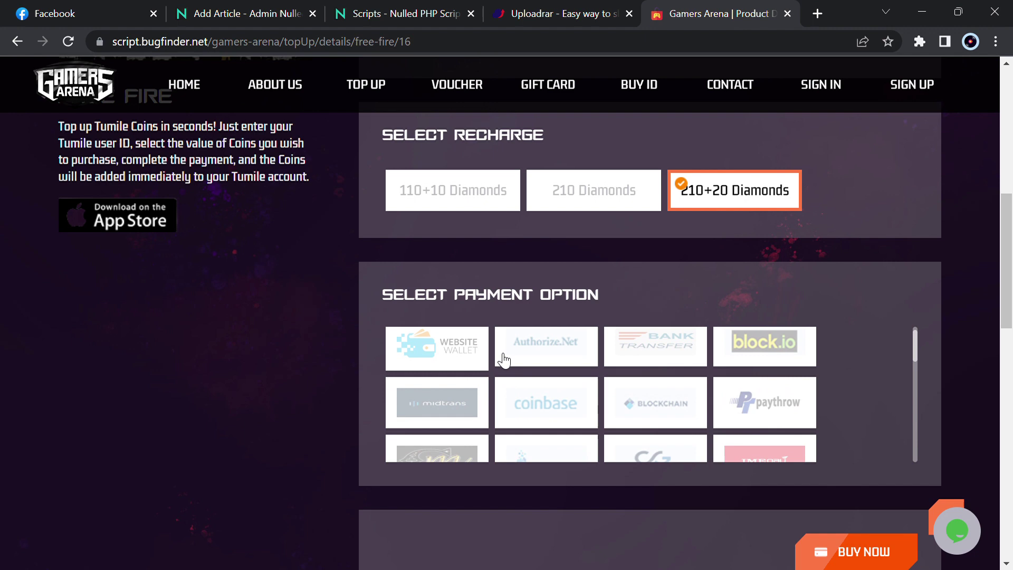
scroll(504, 360, down, 2)
scroll(503, 360, up, 1)
scroll(503, 360, down, 3)
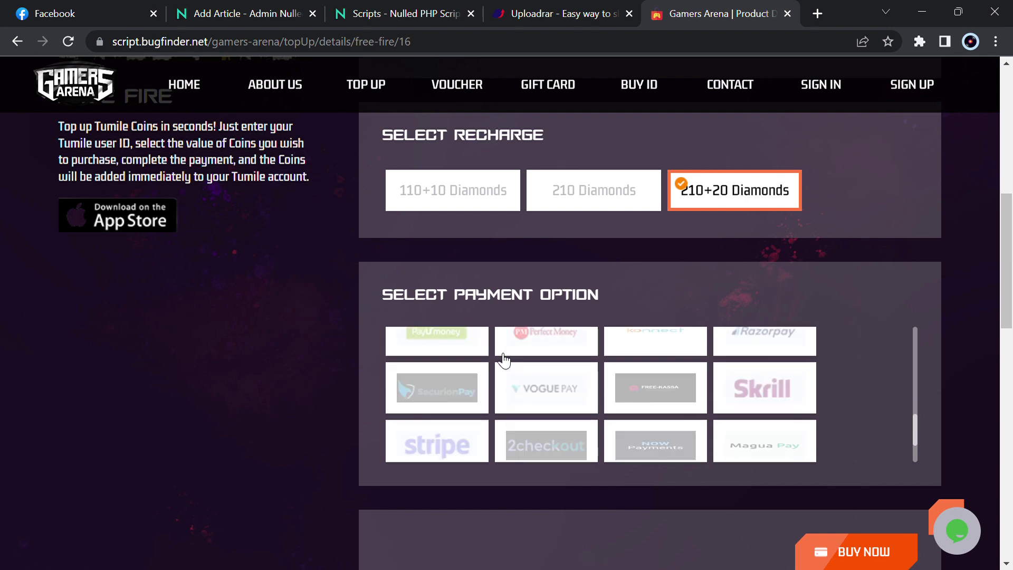
scroll(765, 420, up, 3)
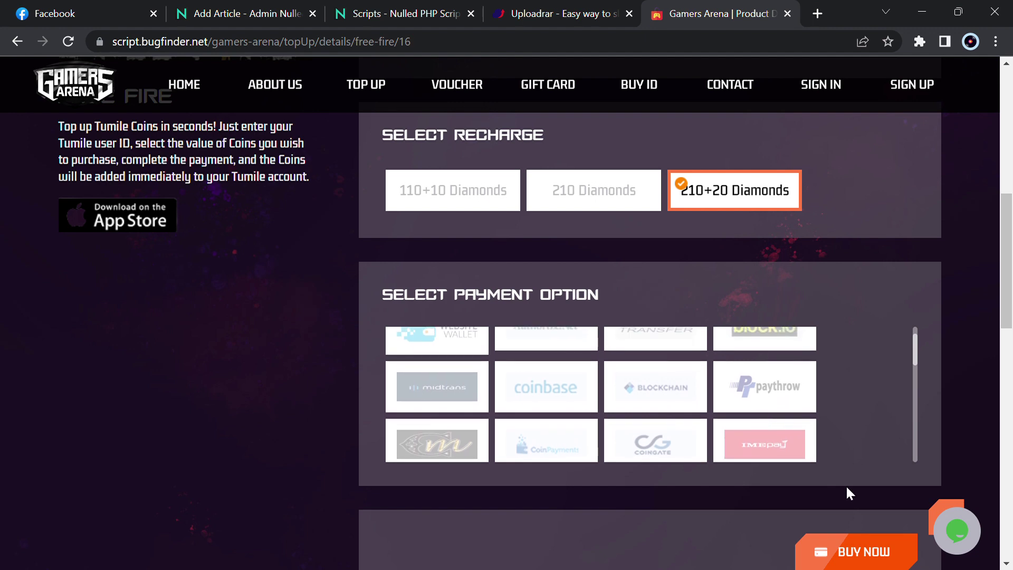
Submit the $197.00 Free Fire order with BUY NOW, retrying until redirected to Sign In
click(872, 545)
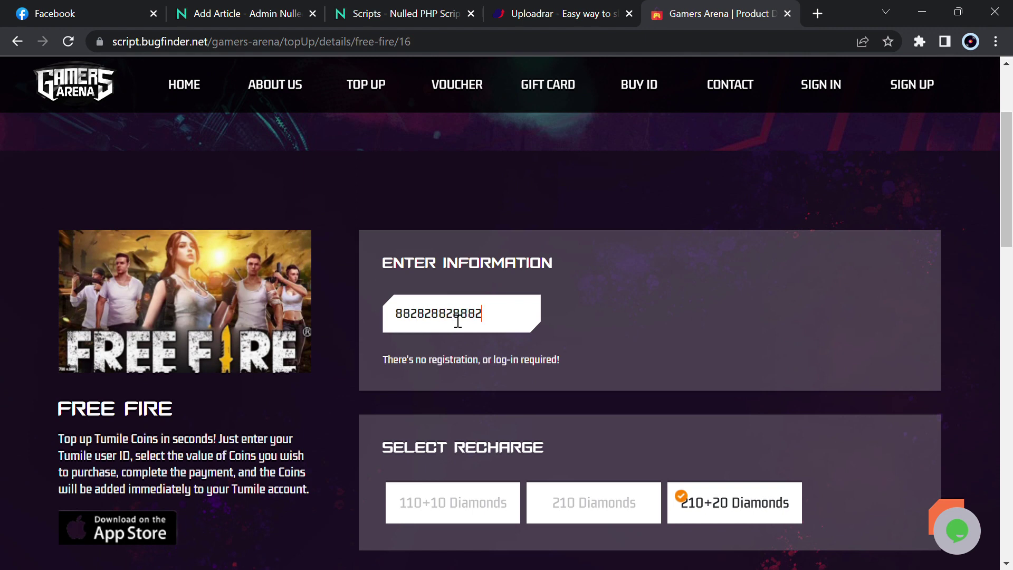
scroll(457, 321, down, 10)
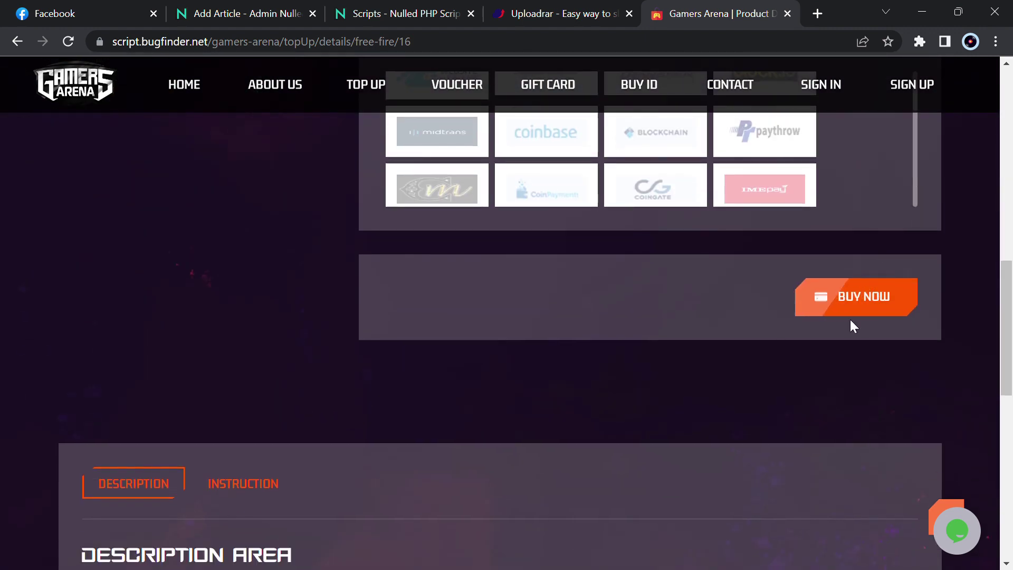
click(871, 305)
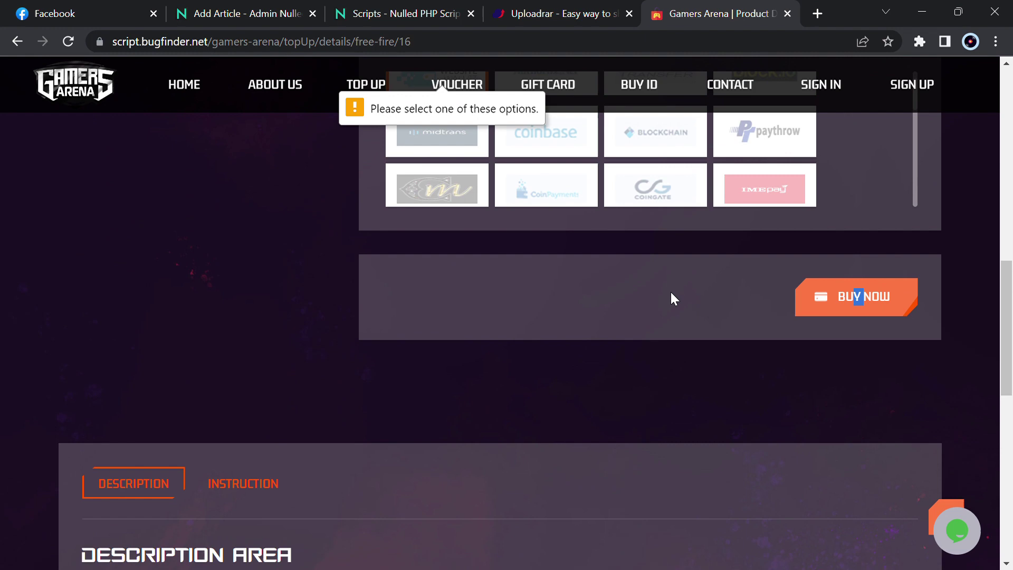
scroll(671, 296, up, 6)
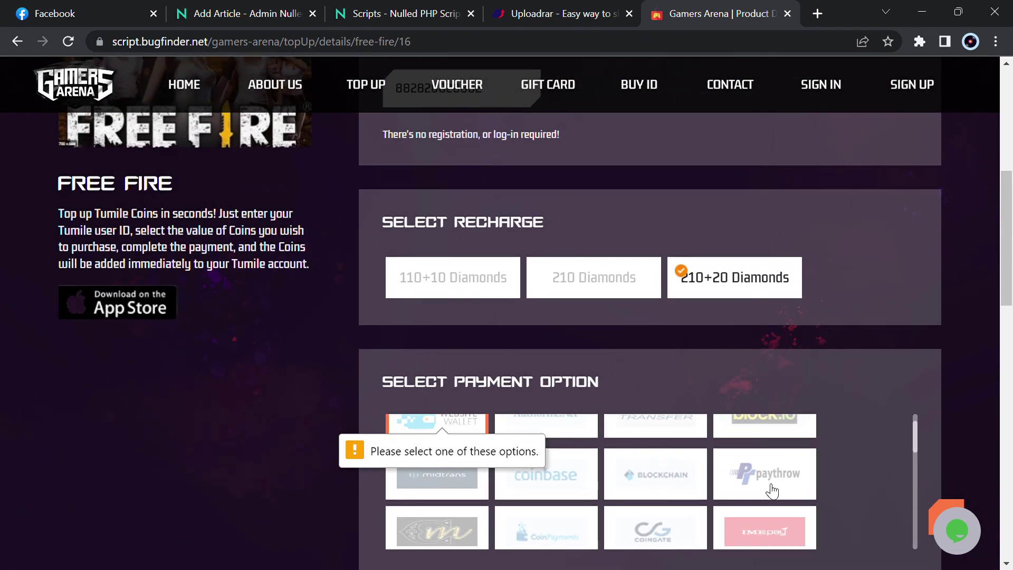
scroll(767, 529, down, 10)
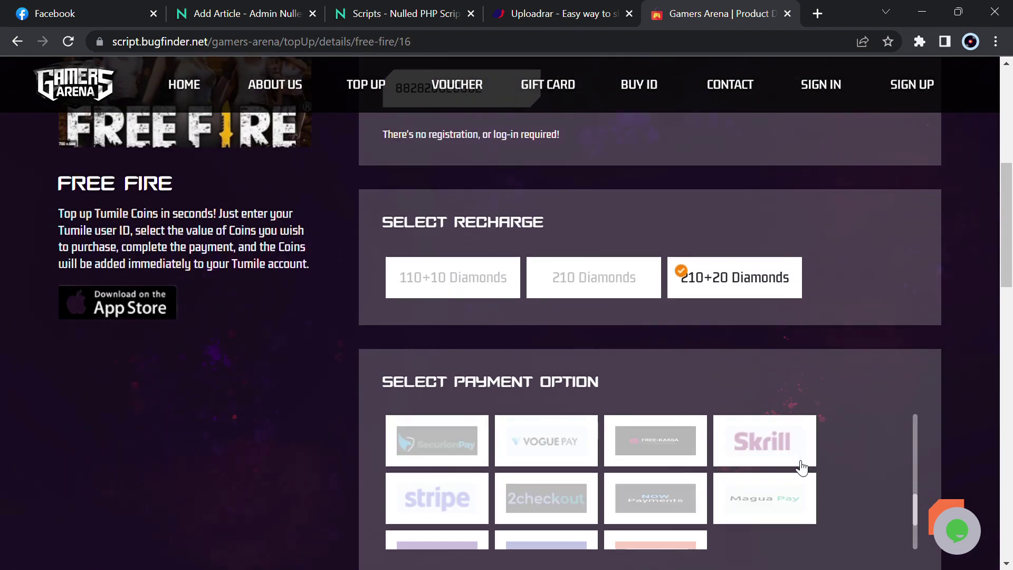
scroll(801, 468, down, 2)
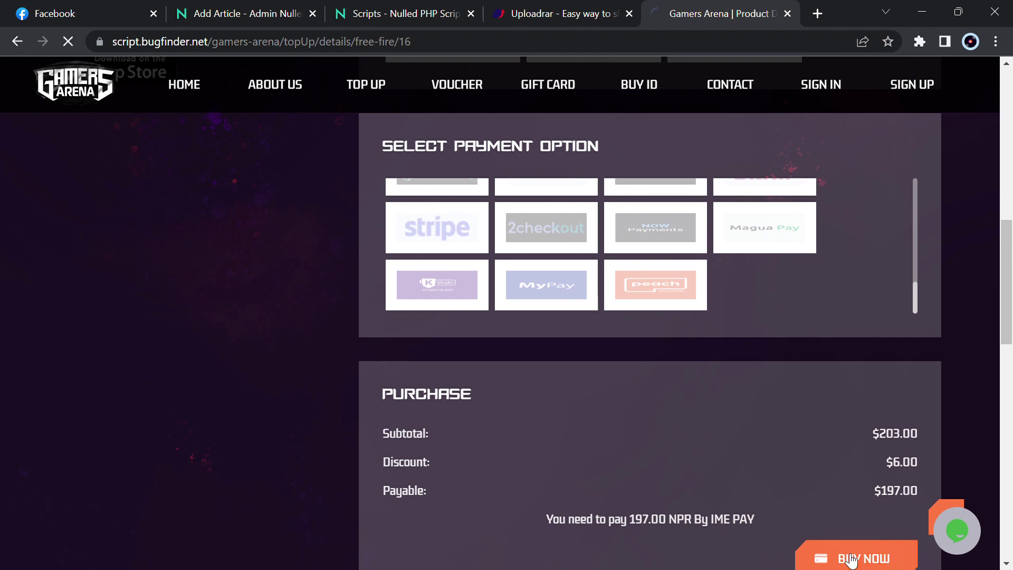
Submit the empty sign-in form twice, then open the Buy ID listings of 30 game accounts
scroll(673, 361, down, 8)
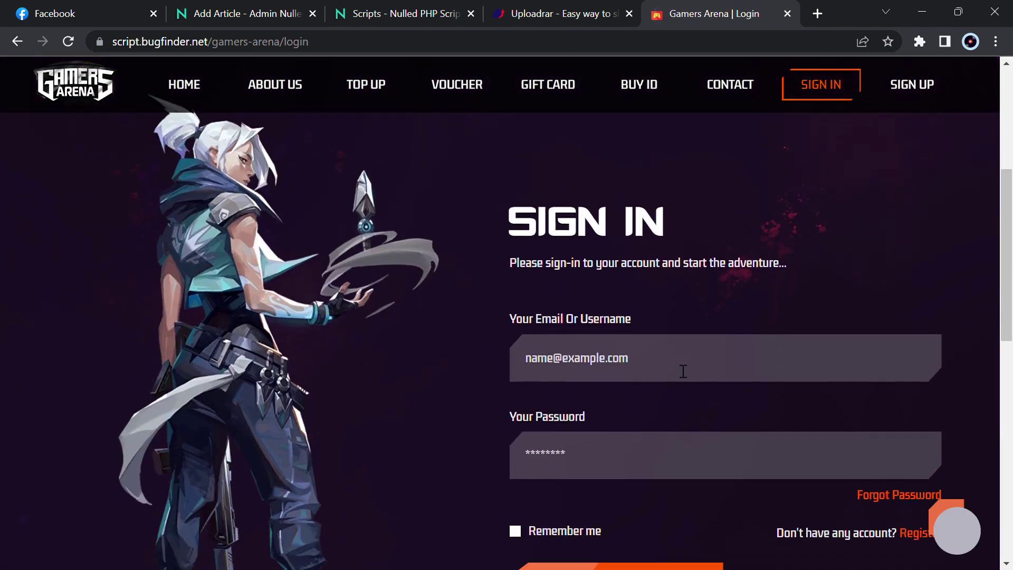
click(633, 480)
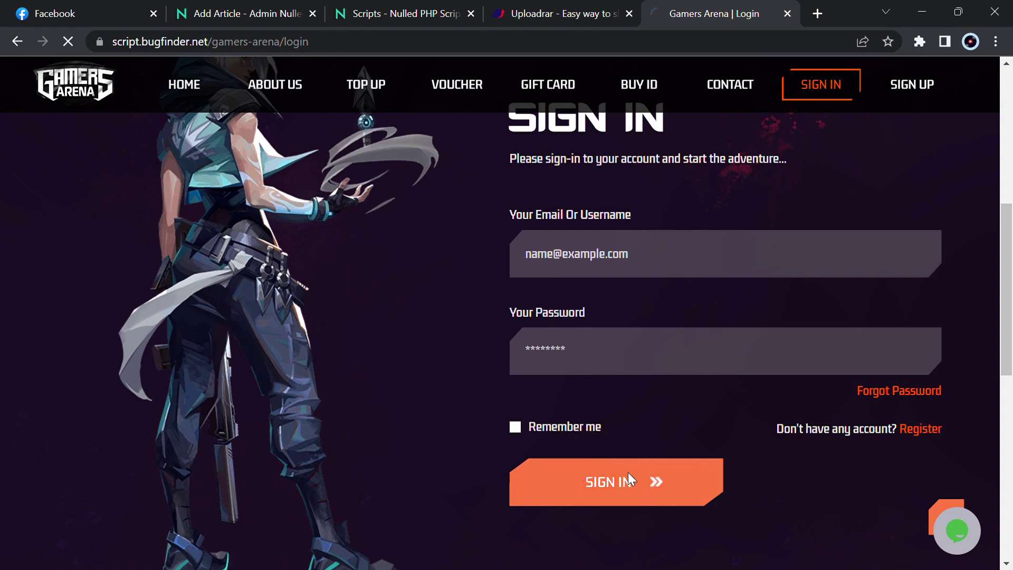
scroll(634, 480, down, 8)
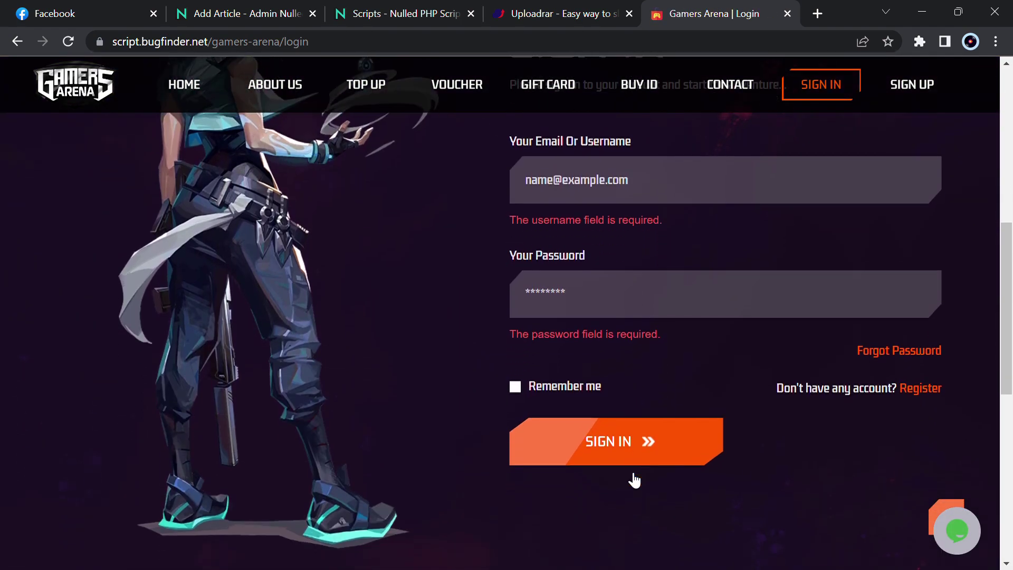
click(634, 477)
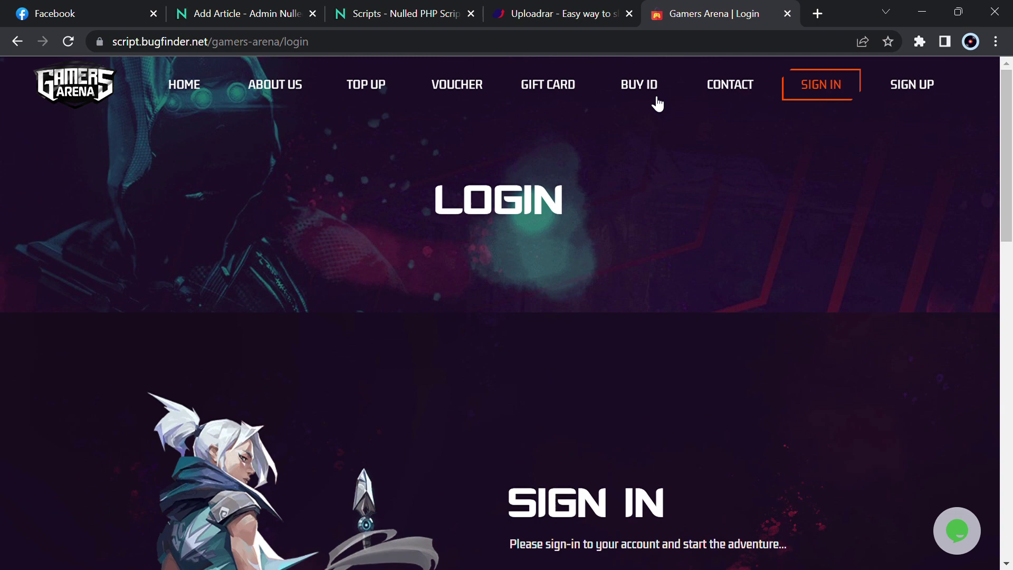
click(633, 87)
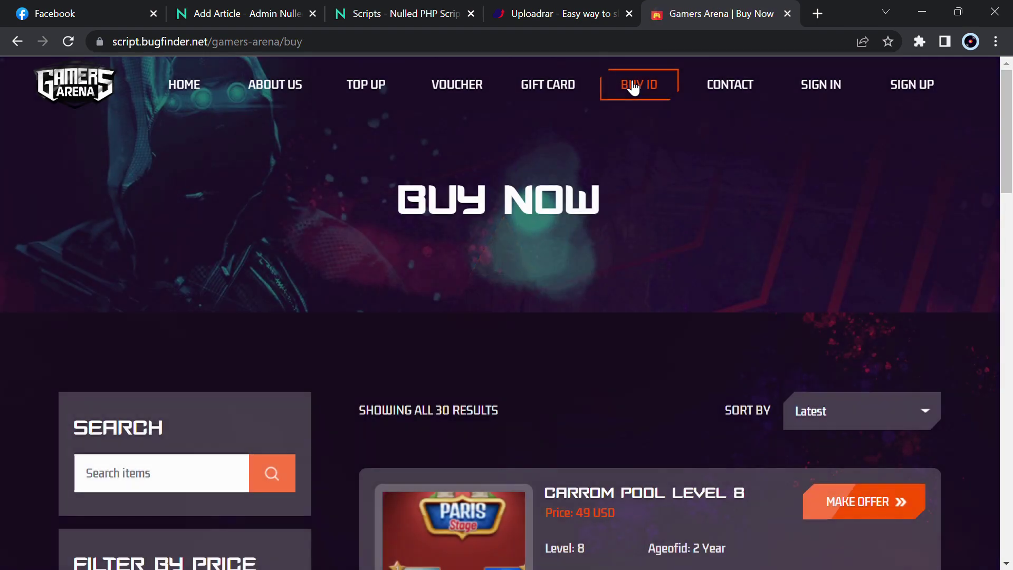
scroll(614, 350, down, 5)
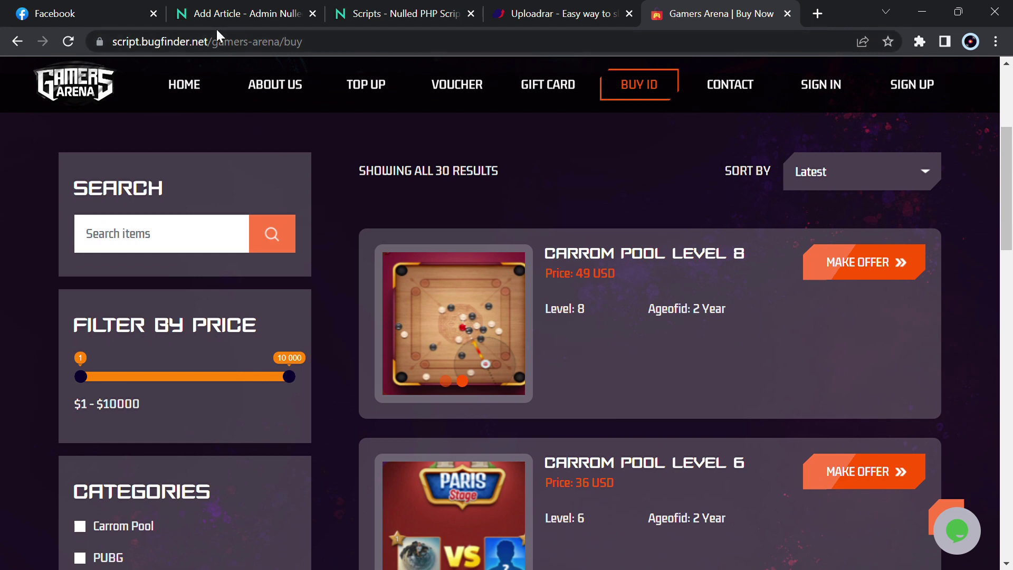
Load the NullPHPScripts site in a new tab, closing the Add Article and duplicate Scripts tabs
drag(212, 42, 393, 59)
key(BackSpace)
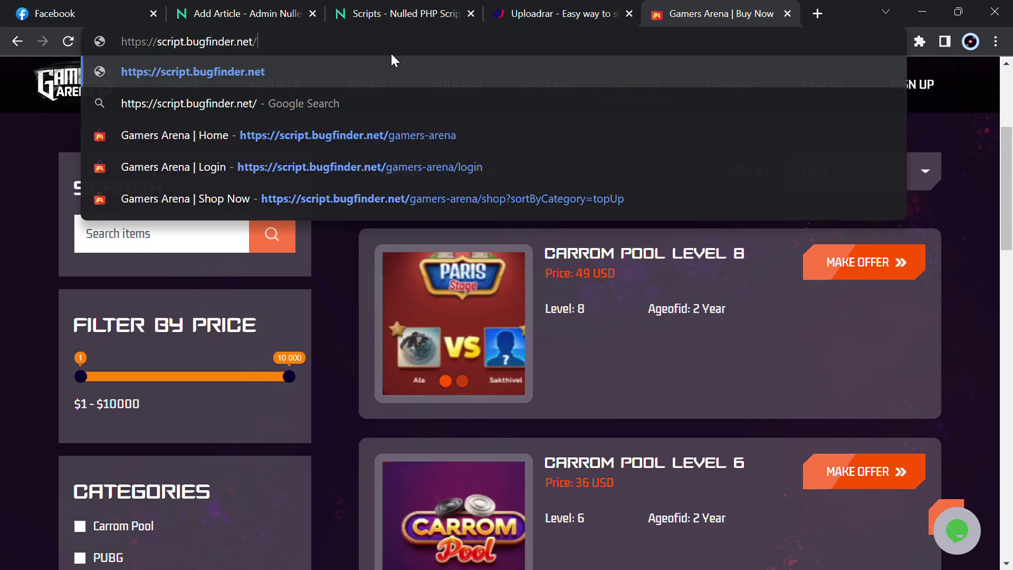
key(ctrl+t)
text(scripts.sujan1919.com.np)
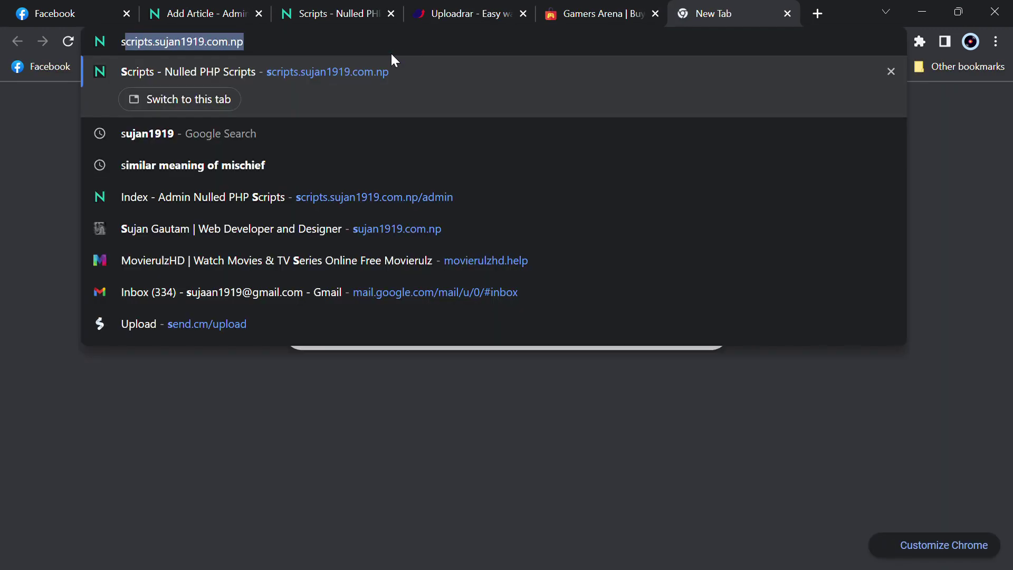
click(259, 14)
click(258, 13)
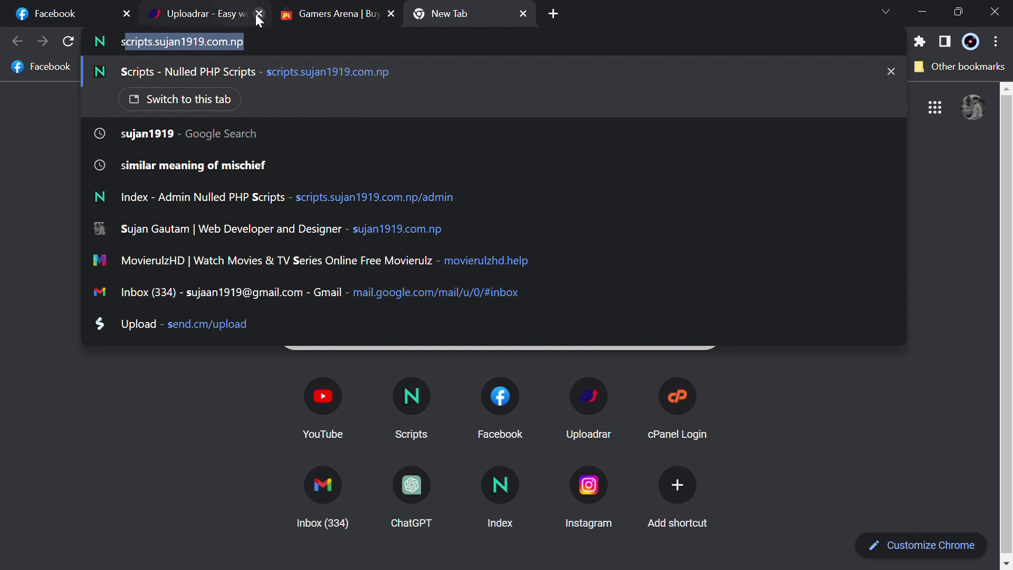
key(Return)
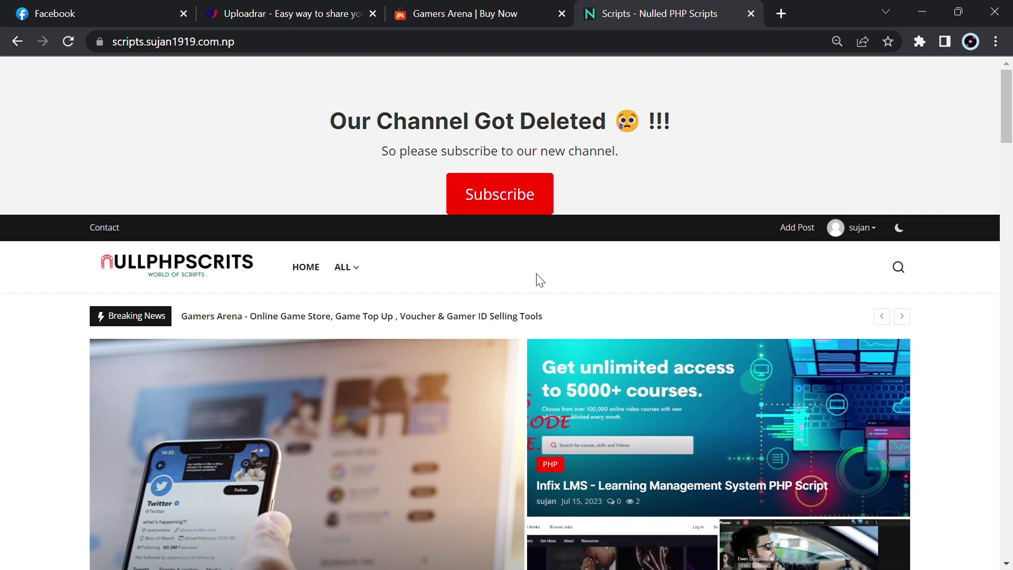
Open the Gamers Arena post and scroll down to its Demo Links section
scroll(569, 276, down, 10)
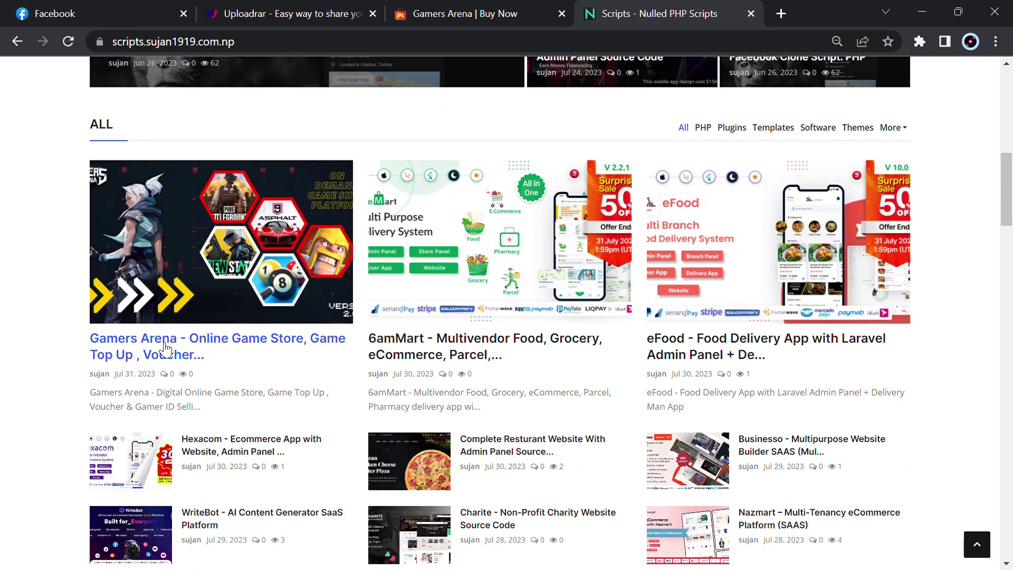
click(165, 349)
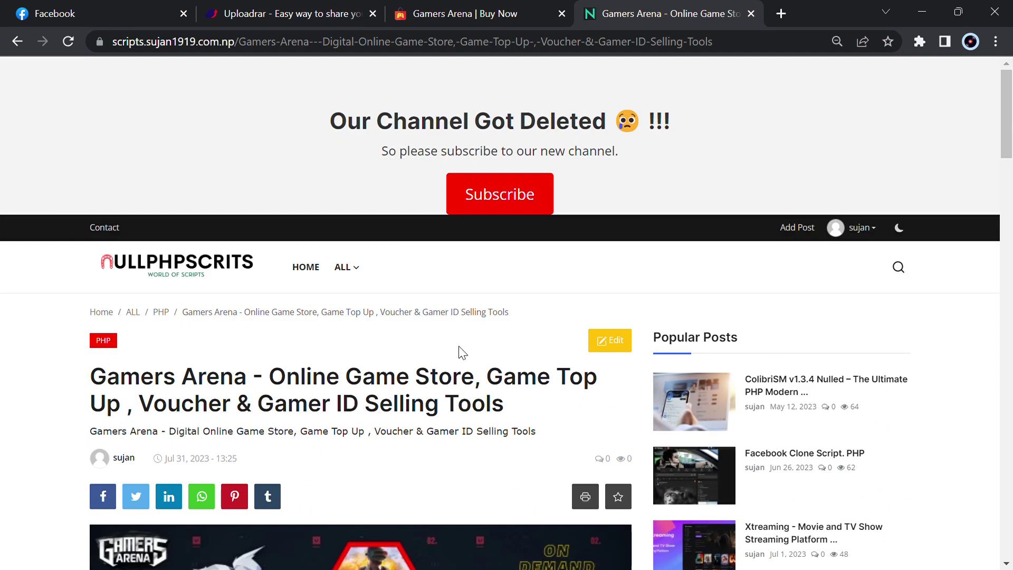
scroll(463, 352, down, 5)
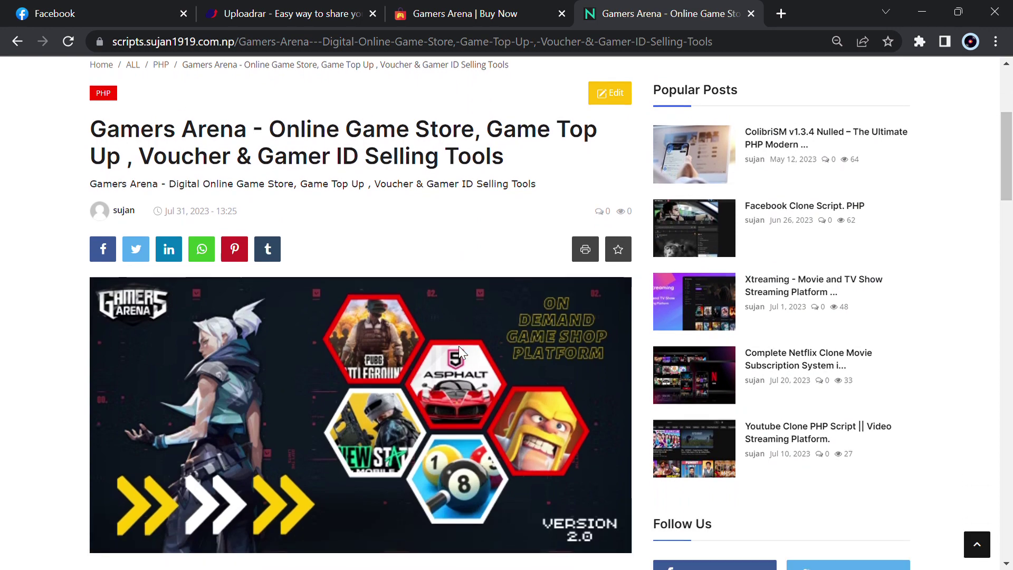
scroll(458, 352, down, 10)
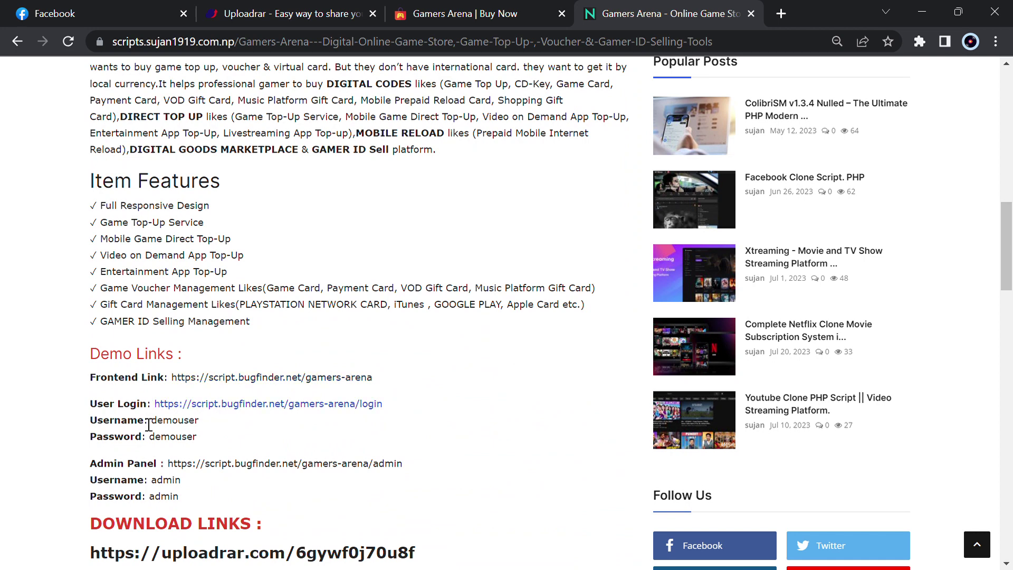
Log in through the Admin Panel demo link using the demo admin credentials
click(227, 467)
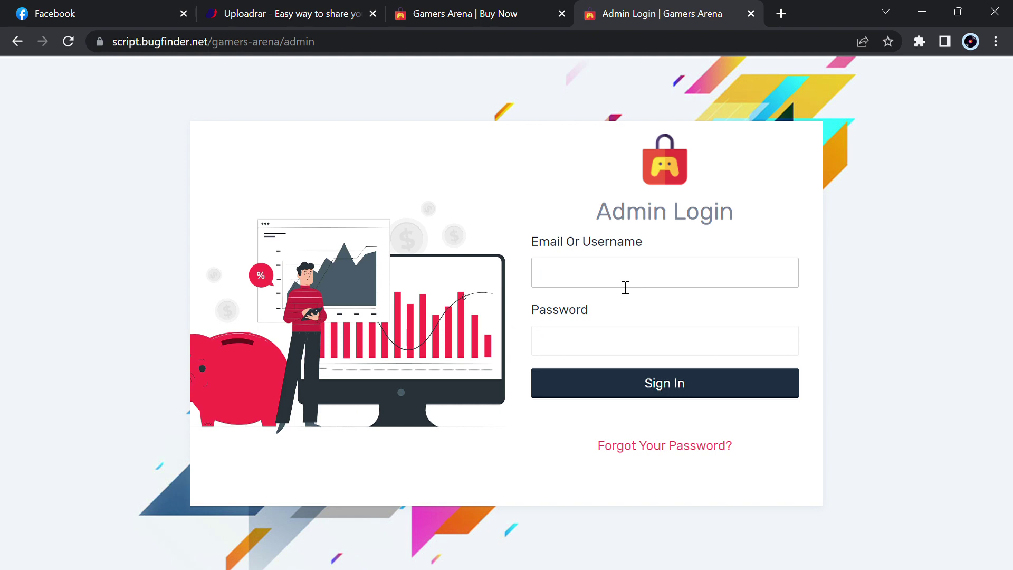
key(Tab)
text(ad)
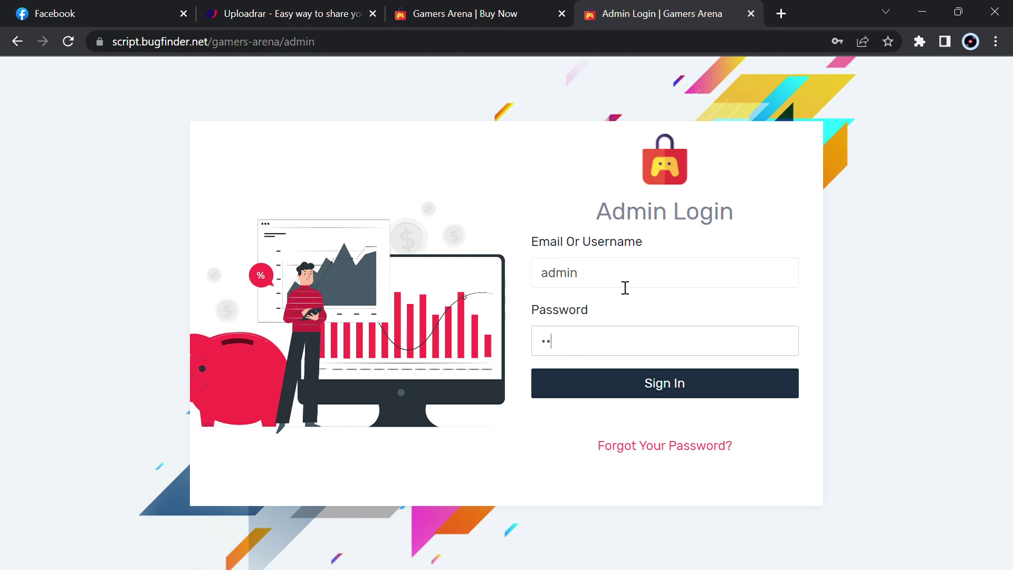
text(min)
key(Return)
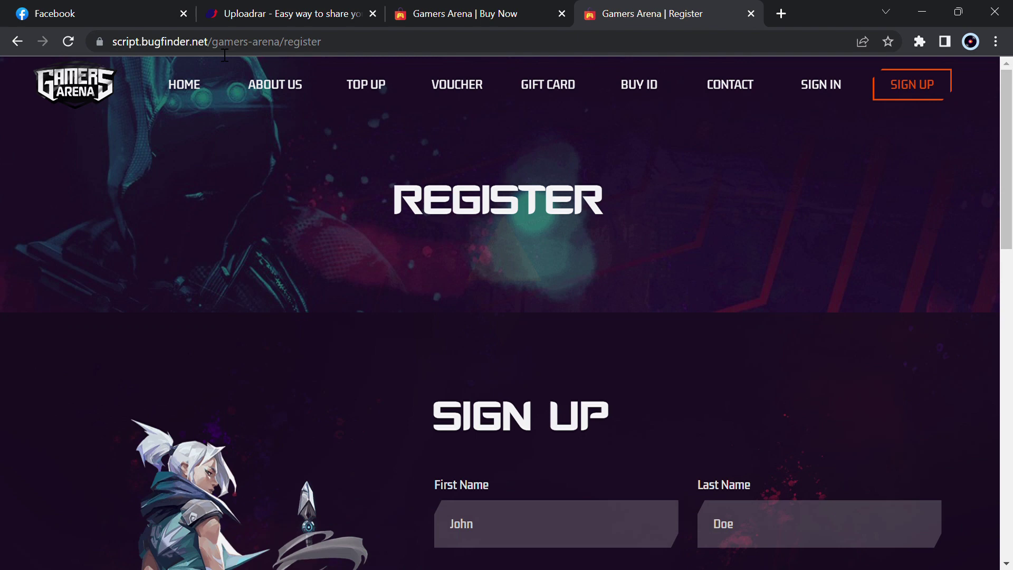
Return to the store home, try the /admin address, then close the resulting 404 tab
click(199, 88)
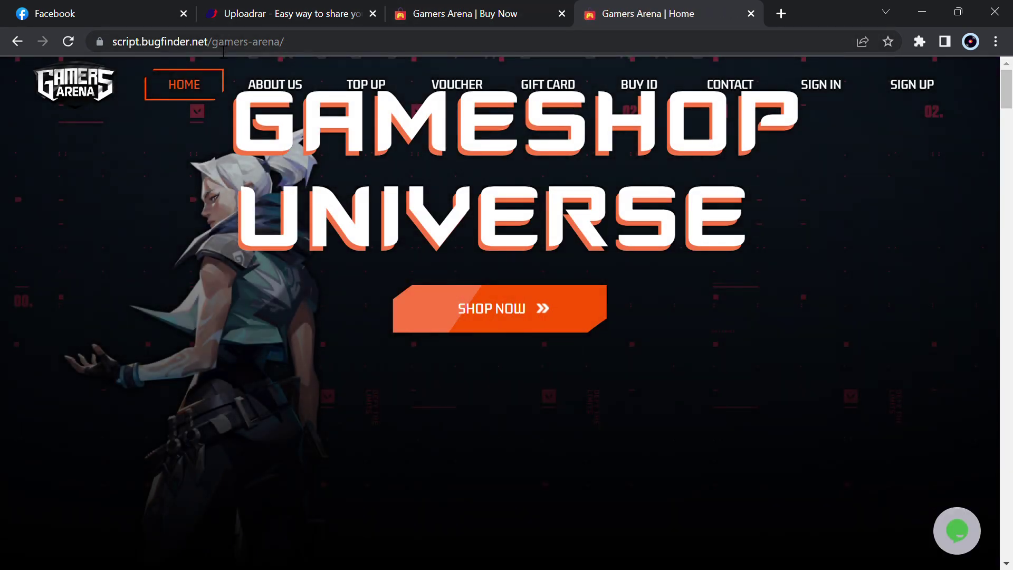
drag(211, 42, 429, 56)
text(admin)
key(Return)
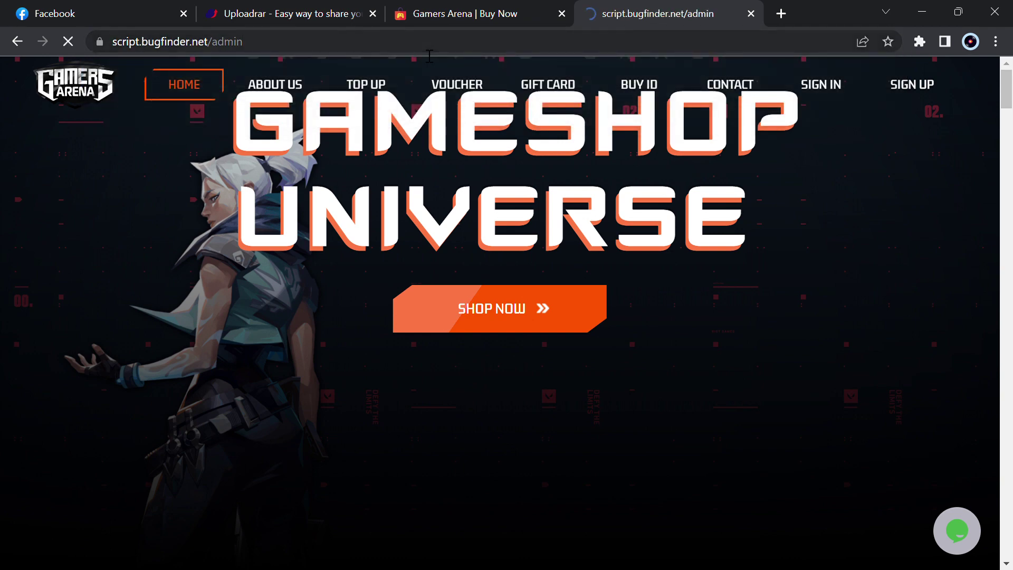
key(ctrl+w)
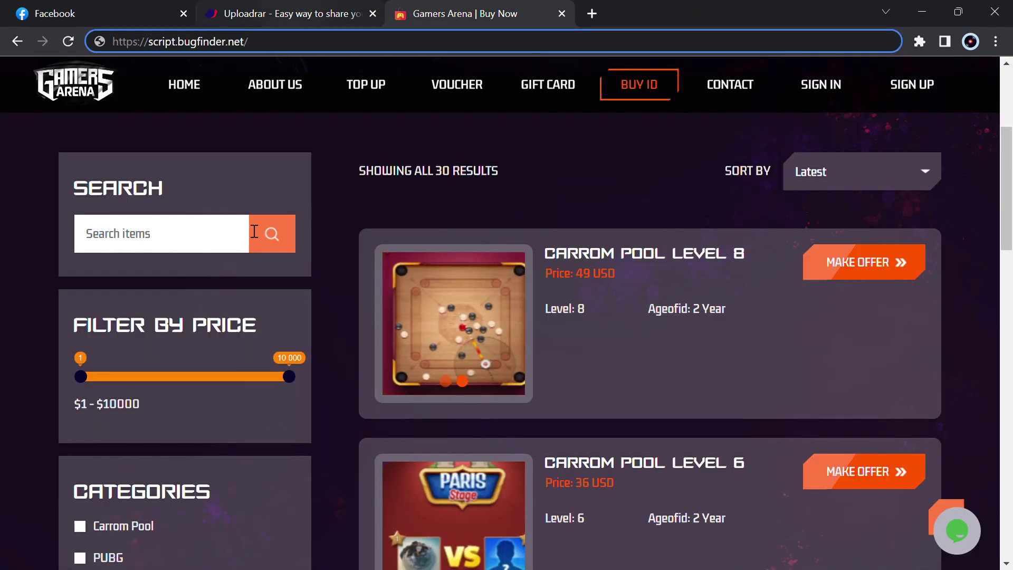
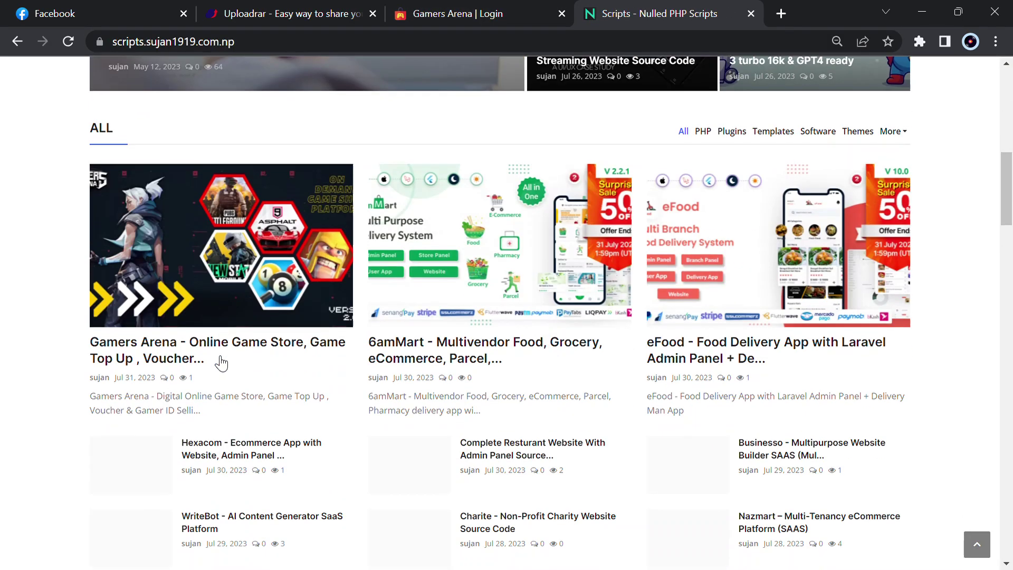
Open the Gamers Arena game-store post and bring its demo and download links into view
click(225, 236)
scroll(316, 343, down, 10)
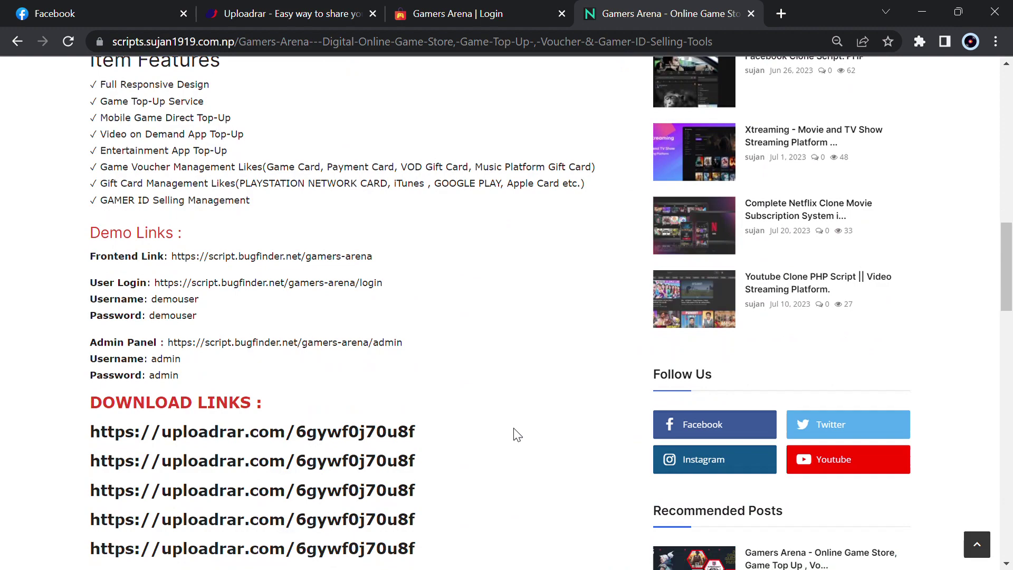
scroll(345, 390, up, 2)
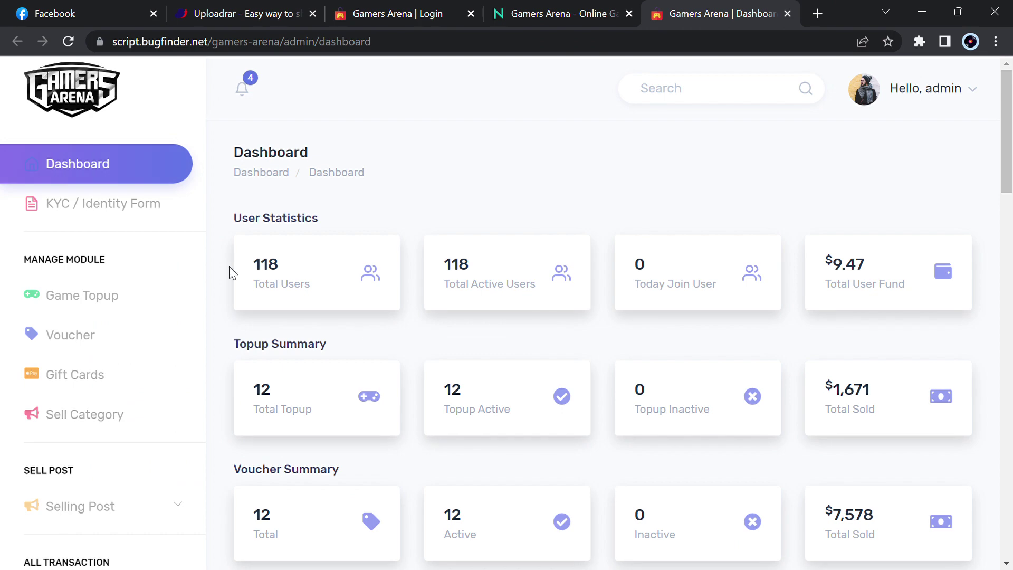
Browse the demo admin's Game Topup and Voucher lists, ending on the Add New manual gateway form
scroll(229, 266, down, 2)
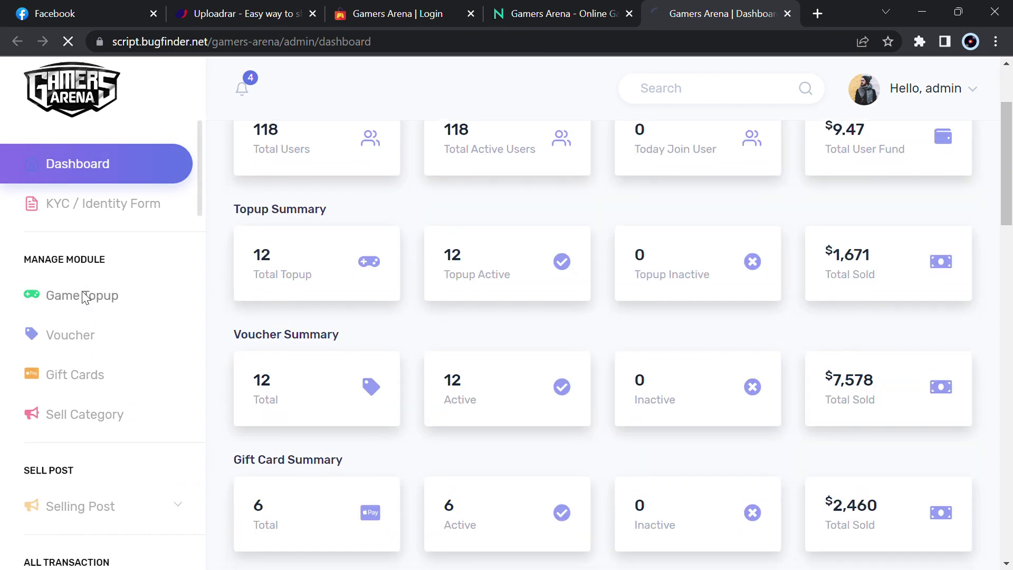
scroll(453, 324, down, 2)
scroll(458, 324, up, 1)
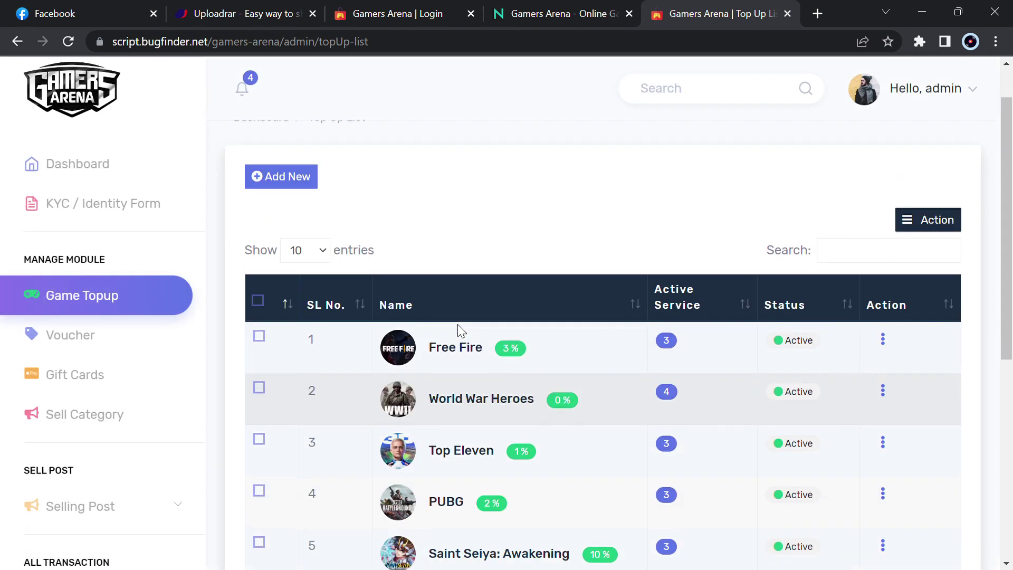
scroll(489, 403, down, 2)
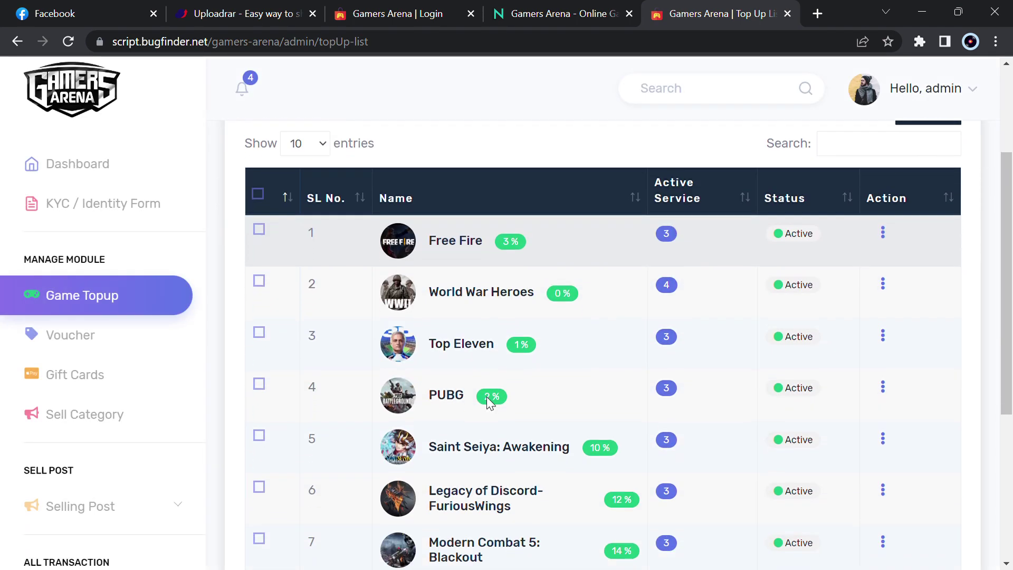
scroll(489, 402, down, 4)
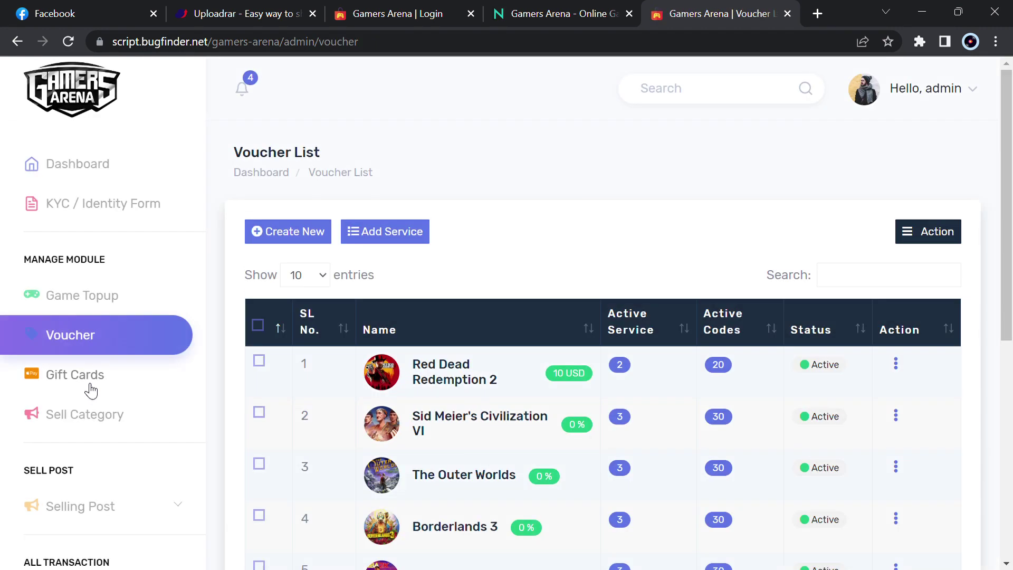
scroll(87, 387, down, 5)
scroll(87, 389, down, 7)
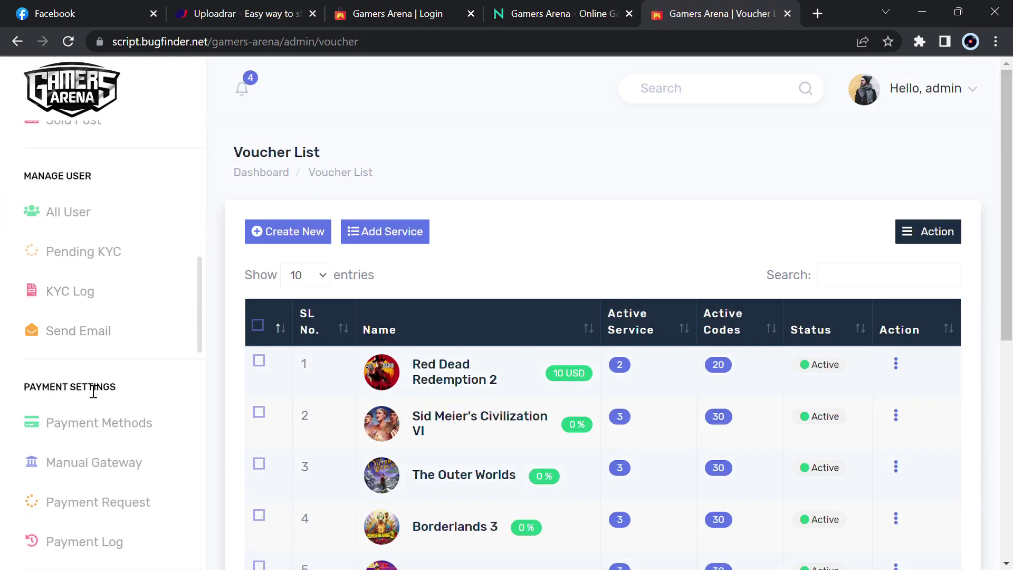
scroll(91, 374, up, 6)
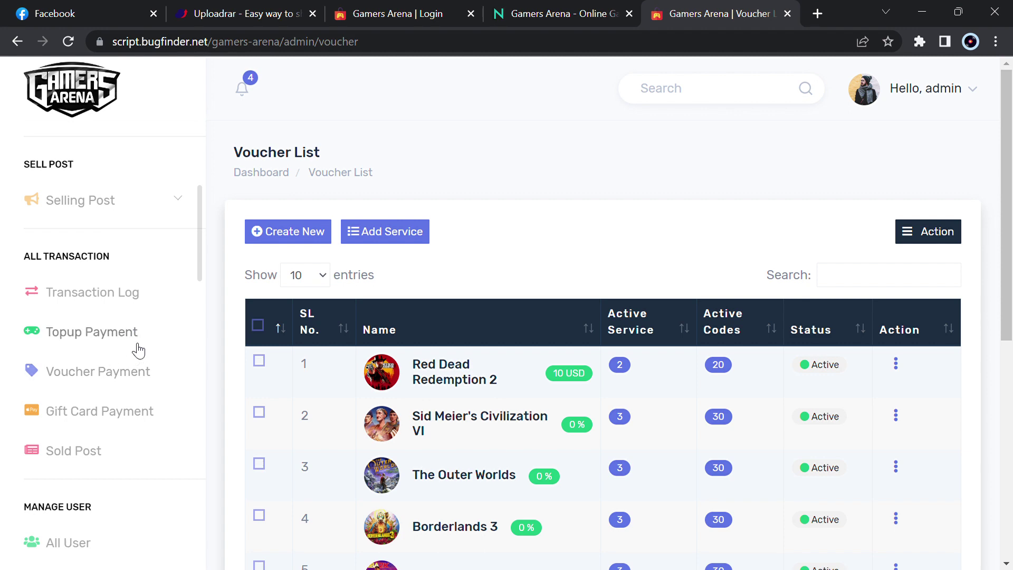
scroll(112, 380, down, 5)
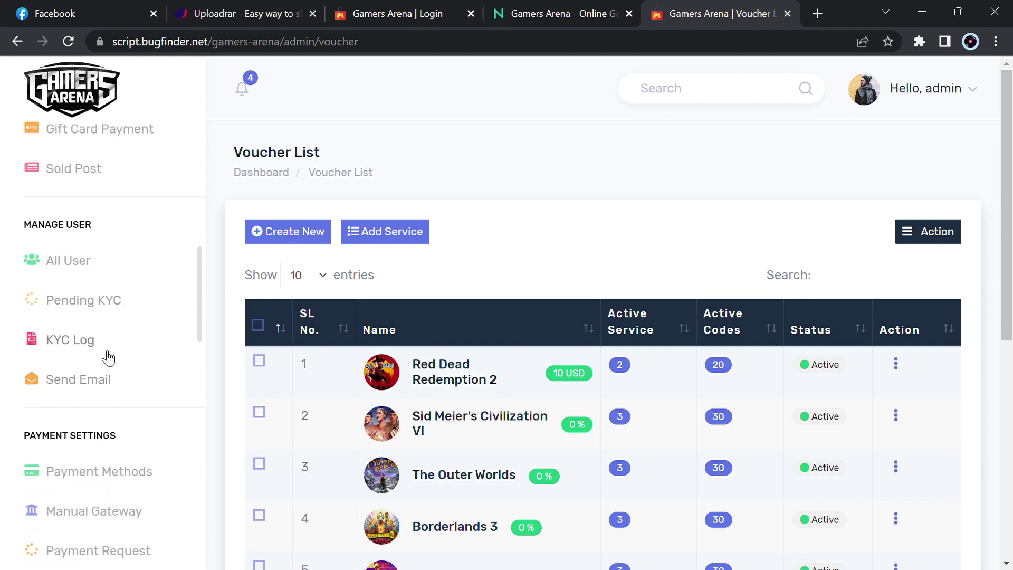
scroll(107, 388, down, 4)
scroll(104, 386, down, 2)
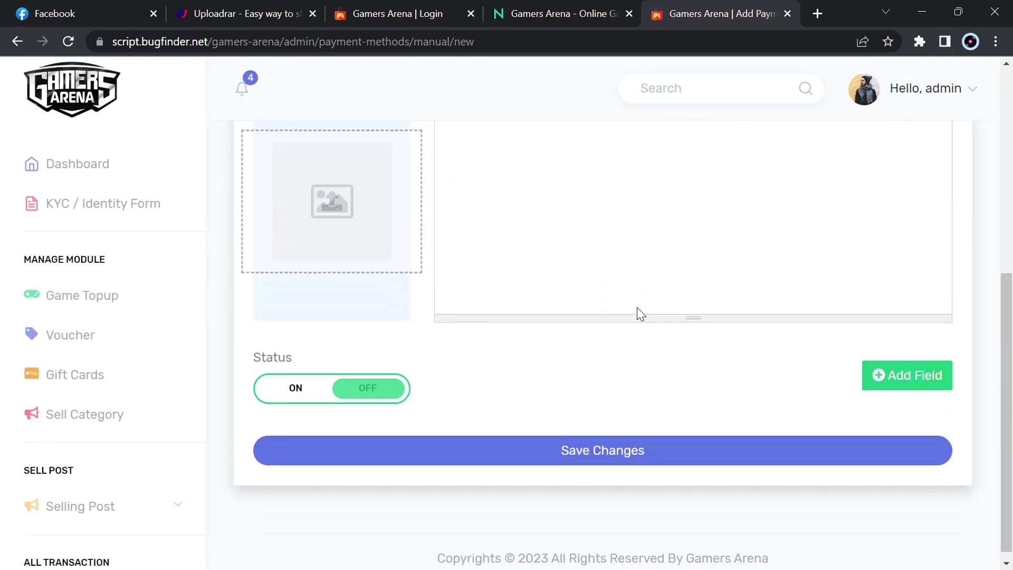
scroll(640, 316, up, 1)
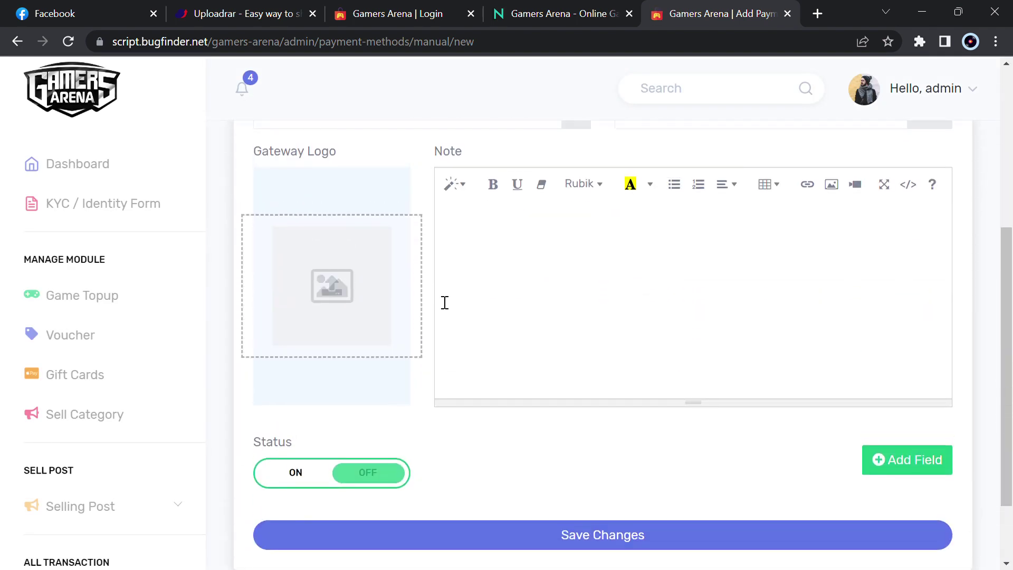
scroll(73, 514, down, 15)
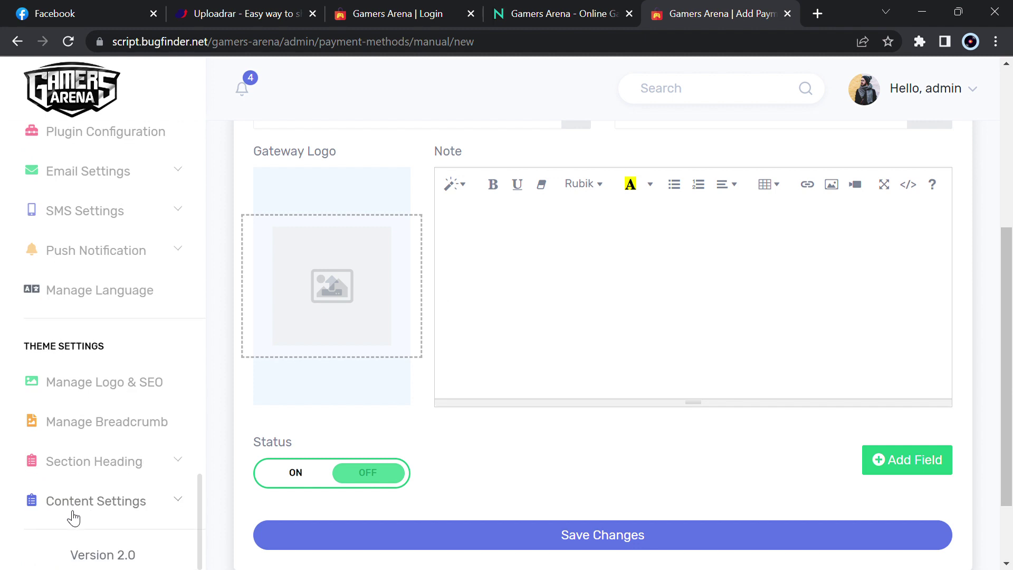
scroll(73, 518, up, 15)
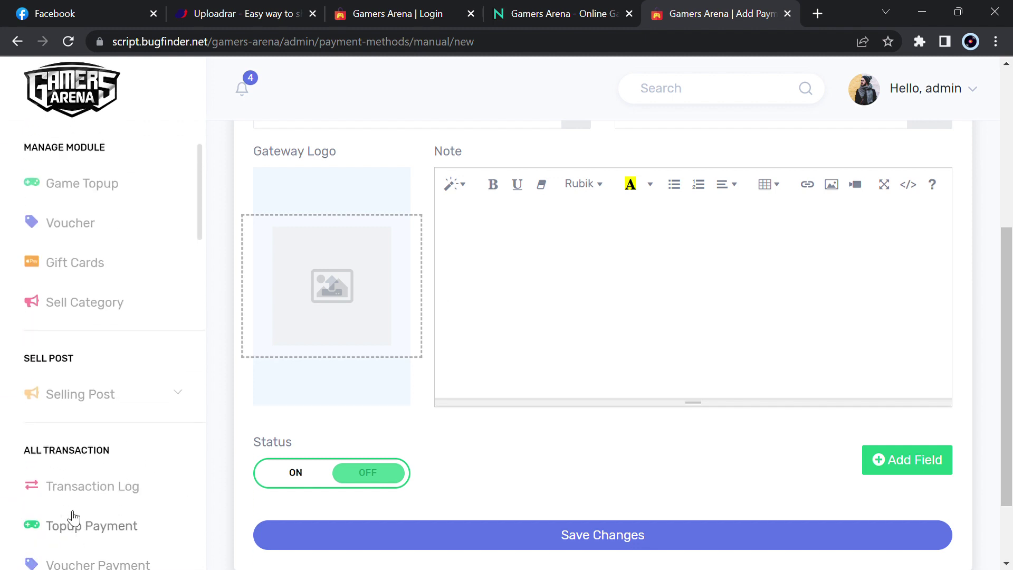
scroll(68, 515, up, 1)
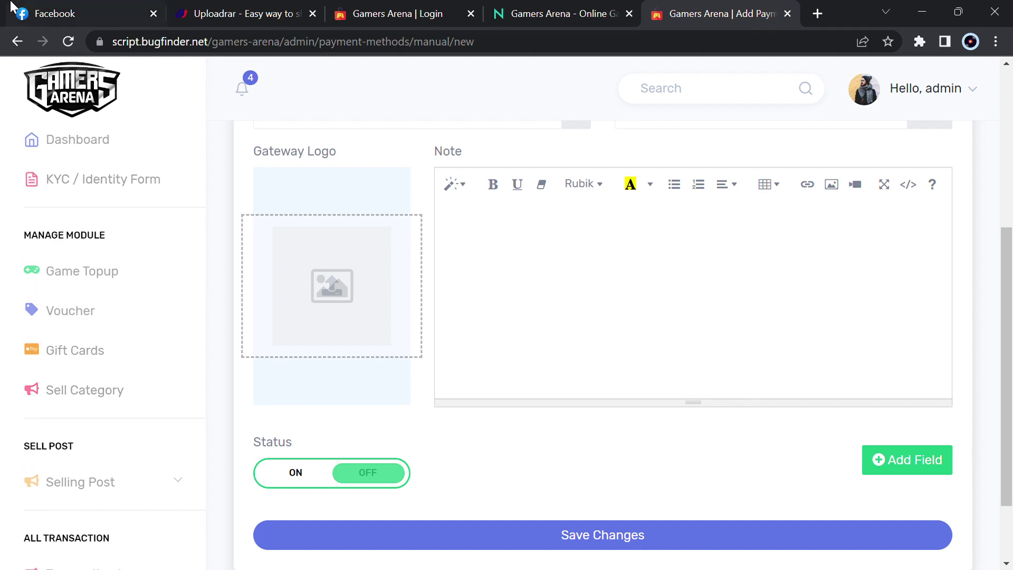
Open Gamers Arena v2.0 Nulled.rar on Uploadrar from the script post and choose Free Download
click(530, 7)
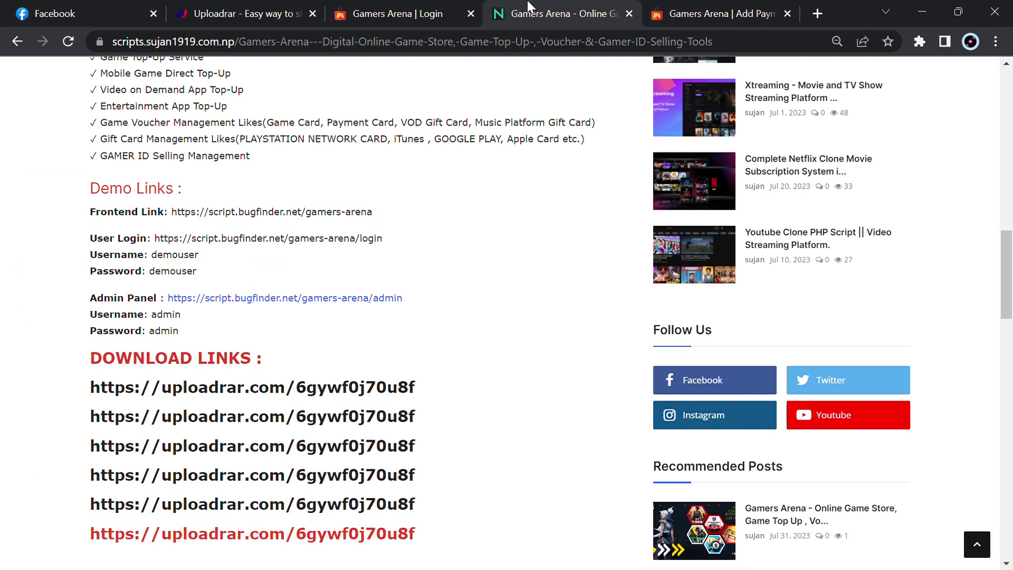
click(228, 396)
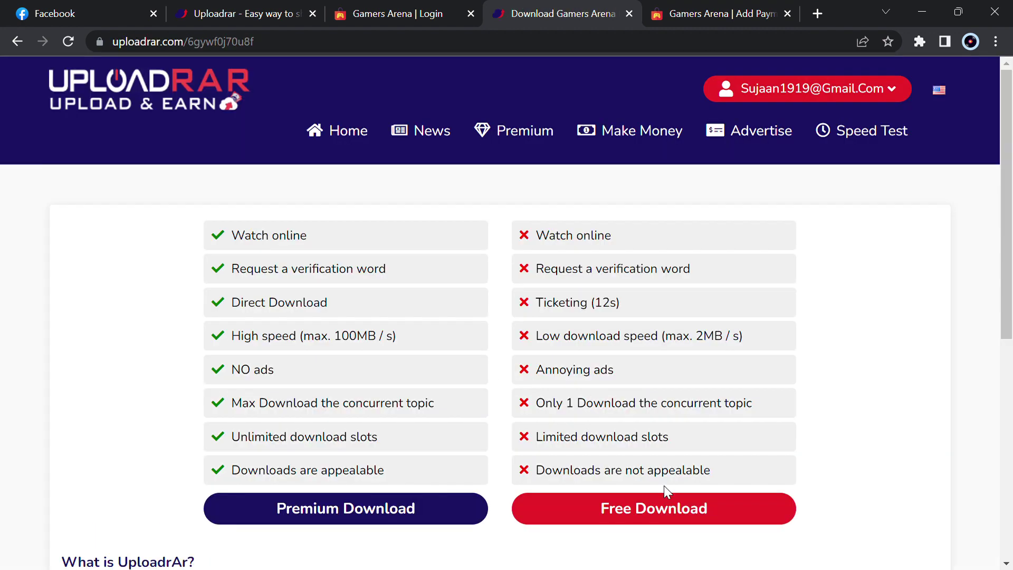
click(704, 519)
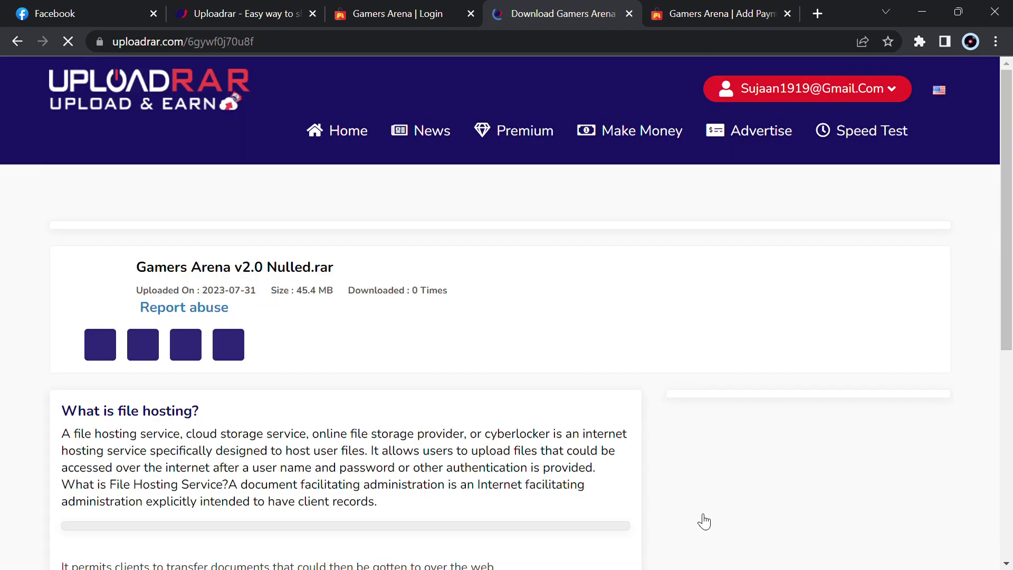
scroll(703, 521, down, 1)
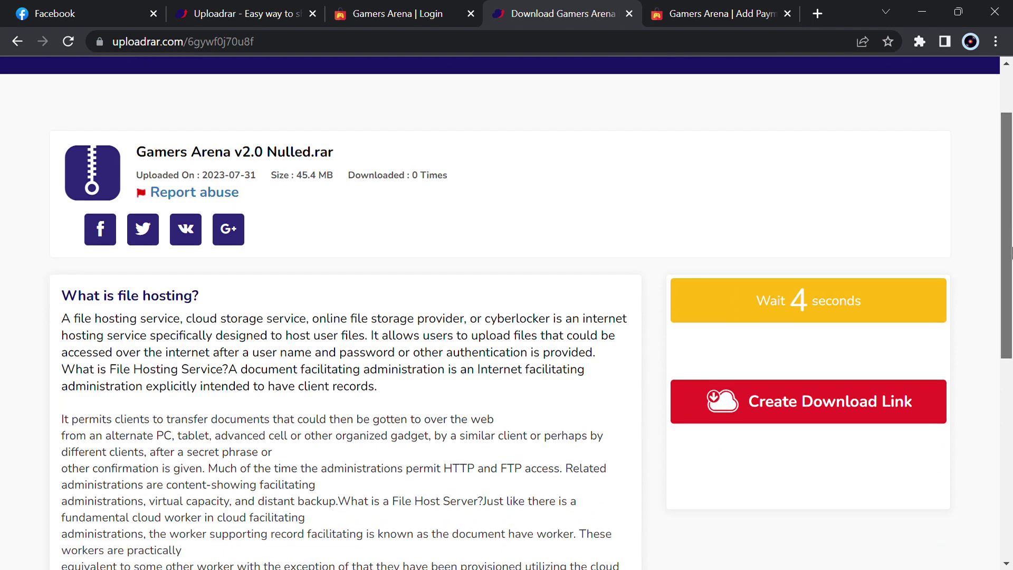
drag(1006, 217, 1010, 195)
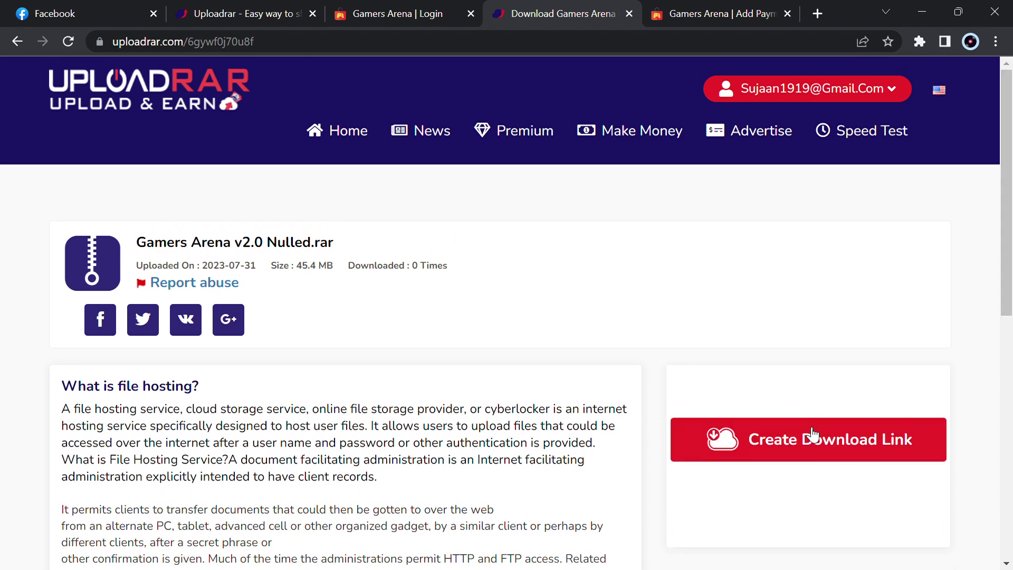
Create the download link for the rar file, then close the download and demo tabs
click(814, 438)
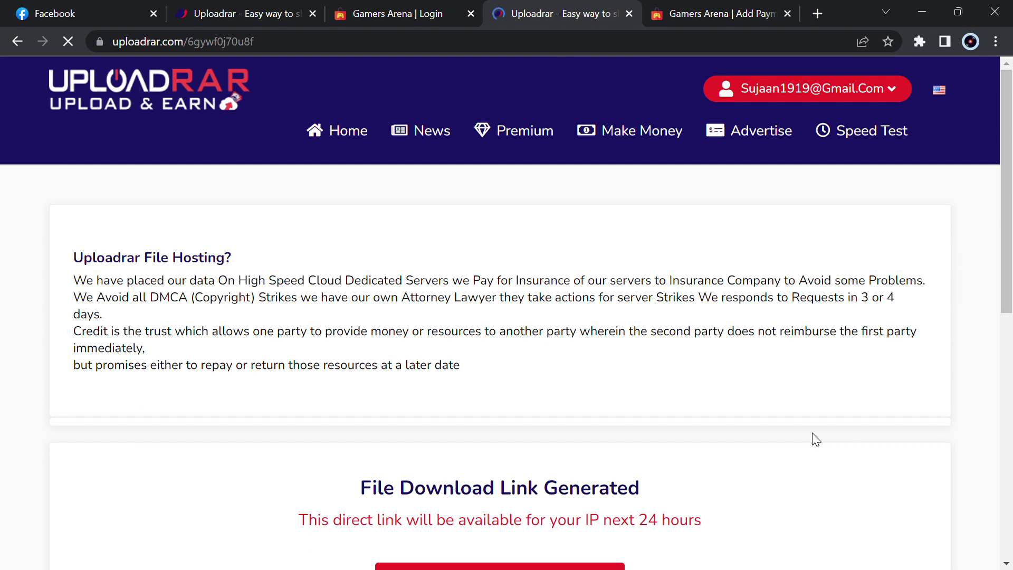
scroll(816, 438, down, 1)
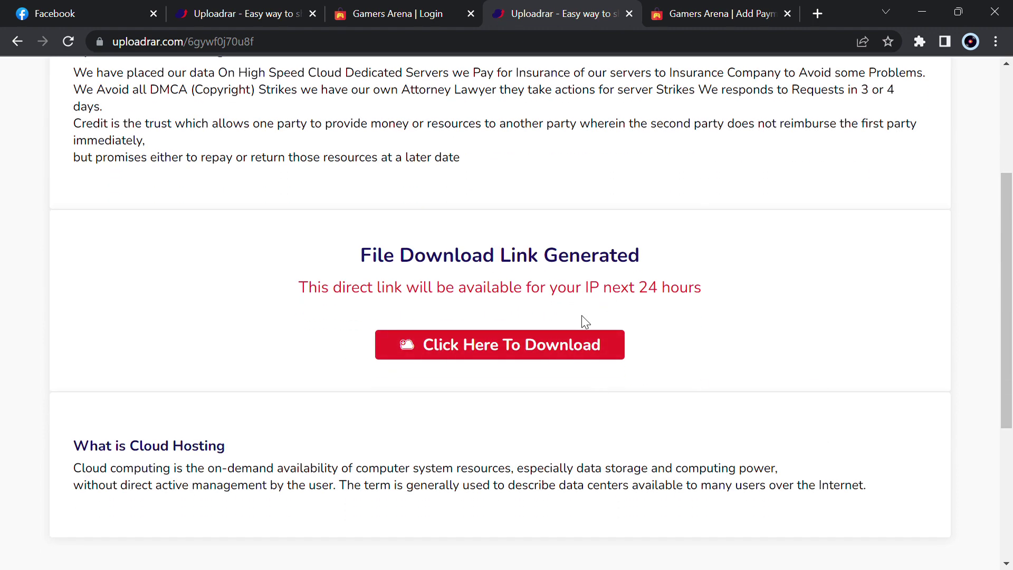
key(ctrl+w)
key(ctrl+w)
key(ctrl+w)
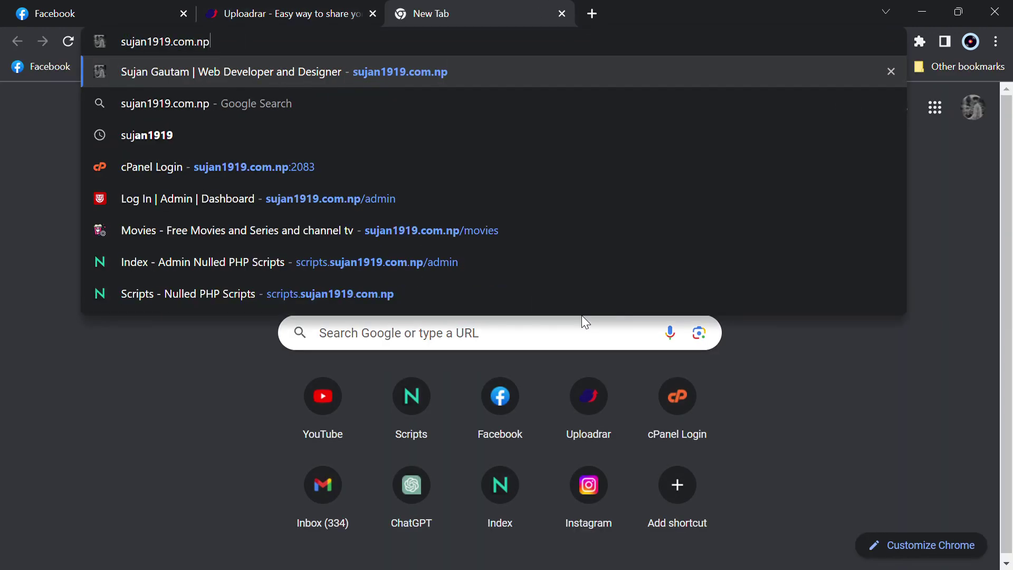
Log in to cPanel at the domain's :2083 address and open Domains in a new tab
text(:2)
key(Return)
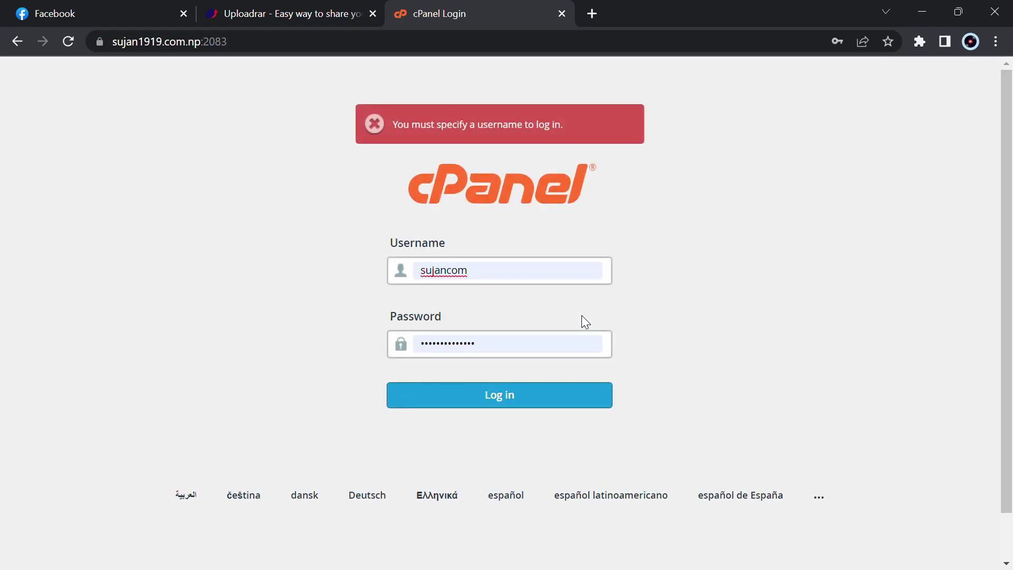
key(Return)
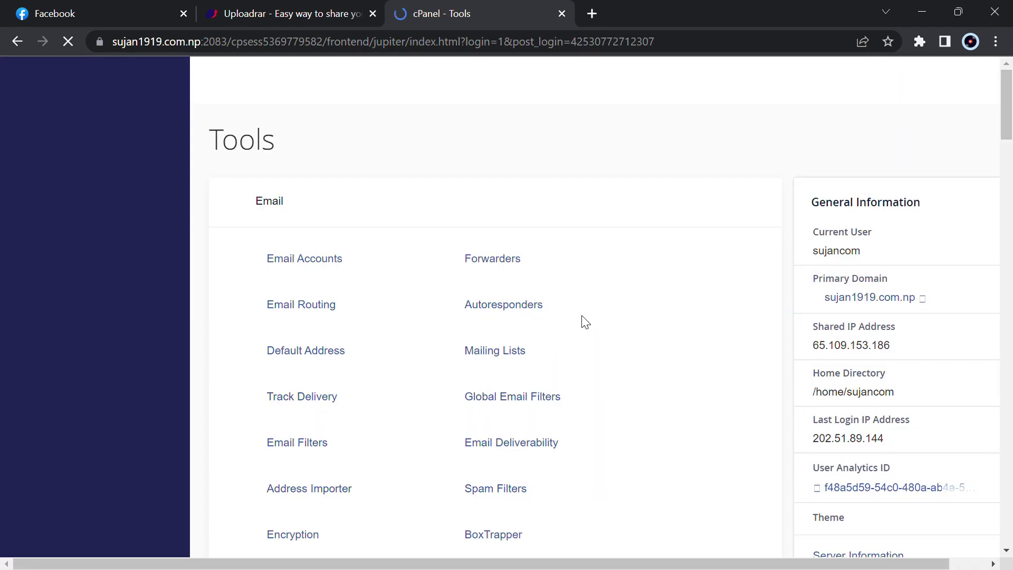
scroll(581, 315, down, 20)
scroll(584, 322, down, 3)
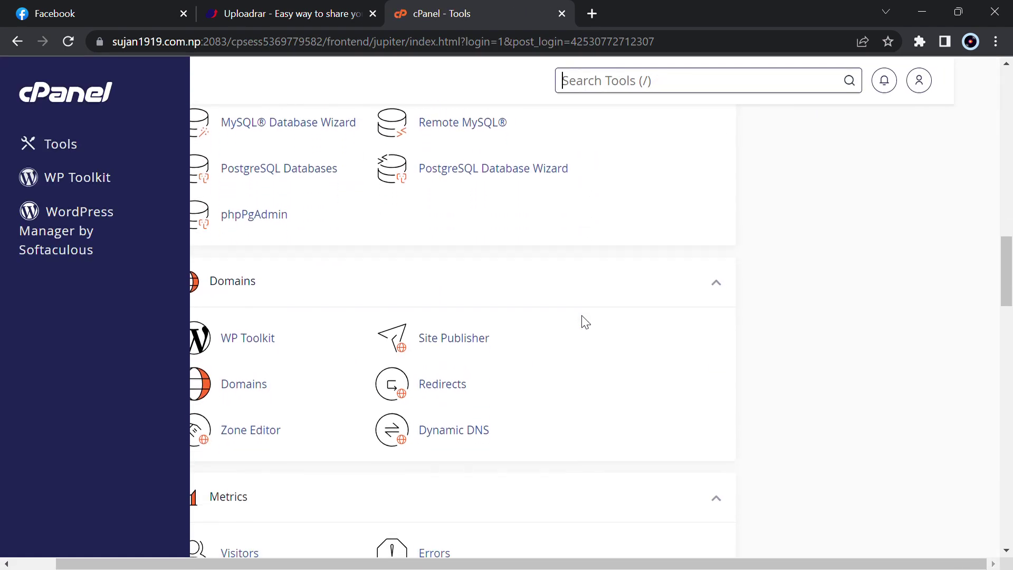
middle_click(290, 376)
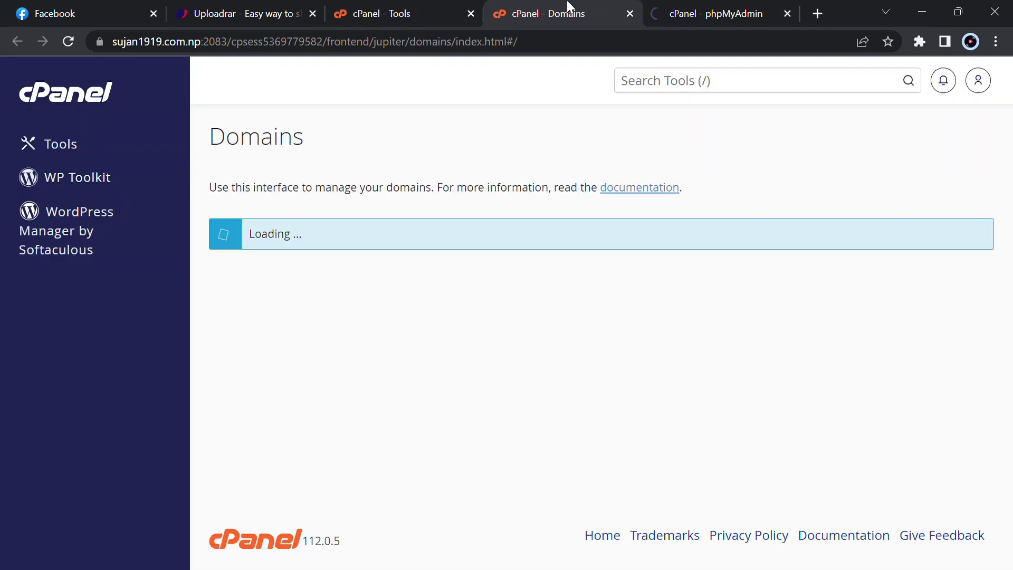
Permanently delete every file in the demo.sujan1919.com.np folder, skipping the trash, then go to Upload
text(demo)
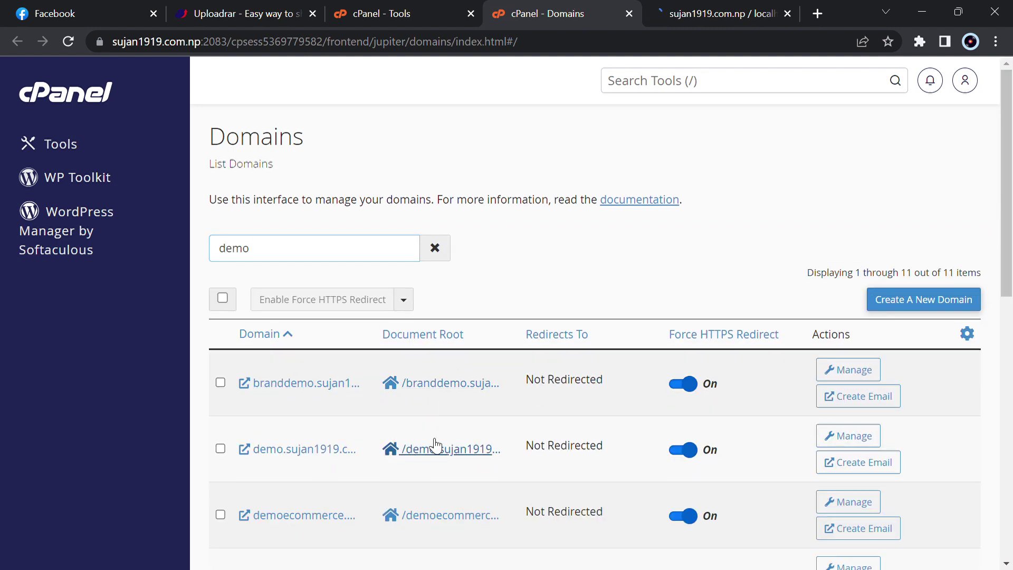
click(437, 447)
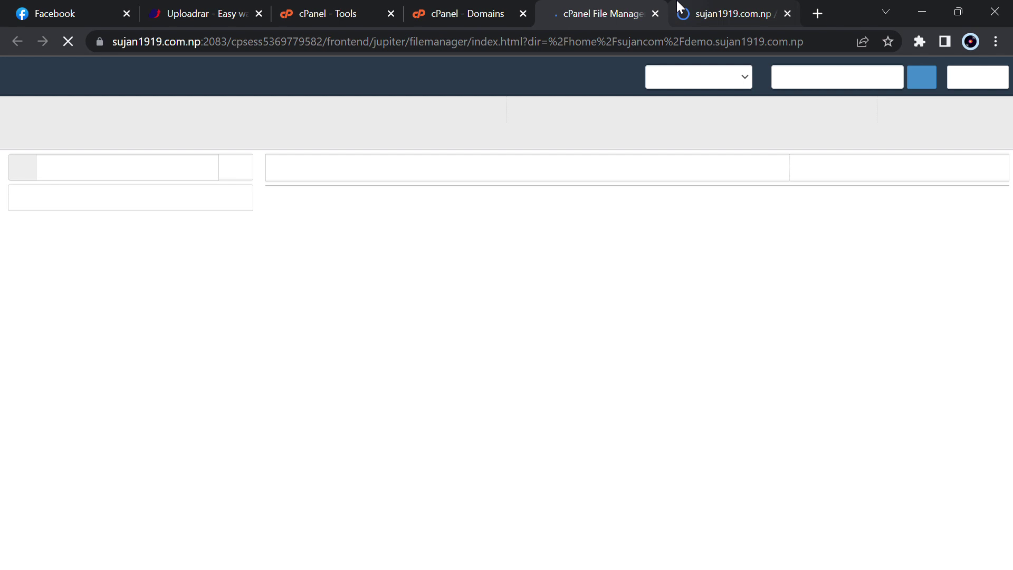
click(683, 166)
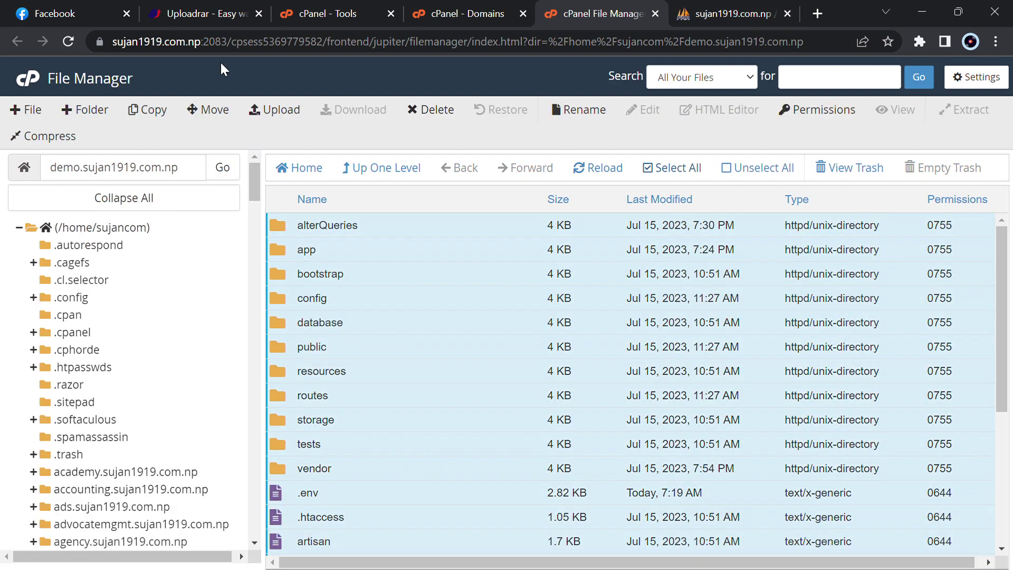
click(428, 109)
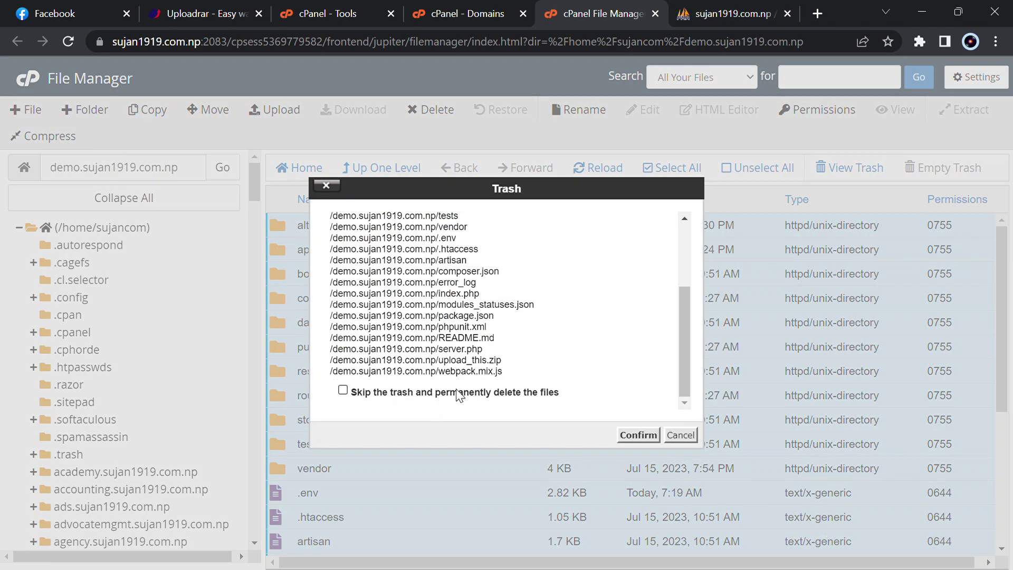
click(457, 393)
click(638, 435)
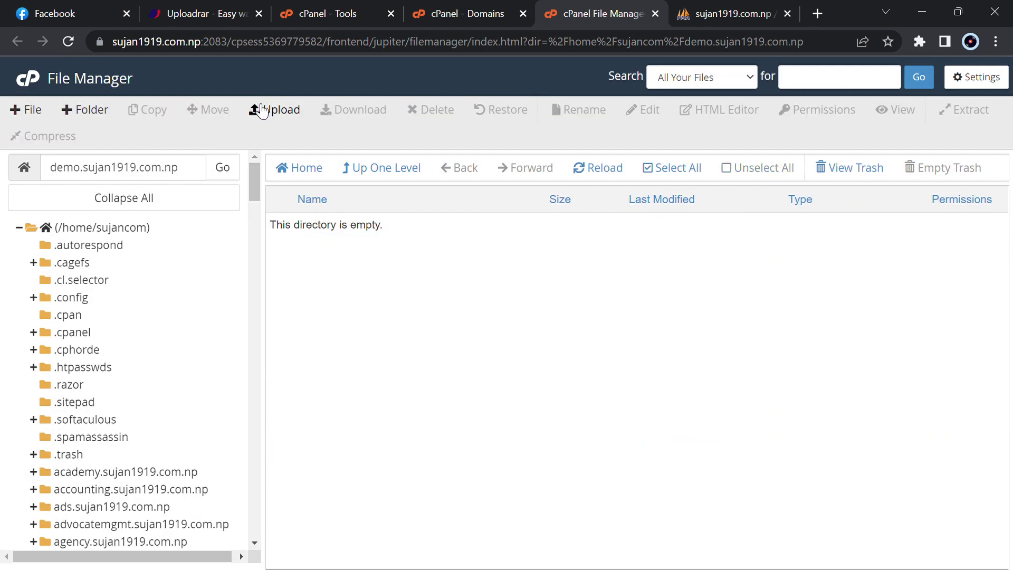
click(261, 108)
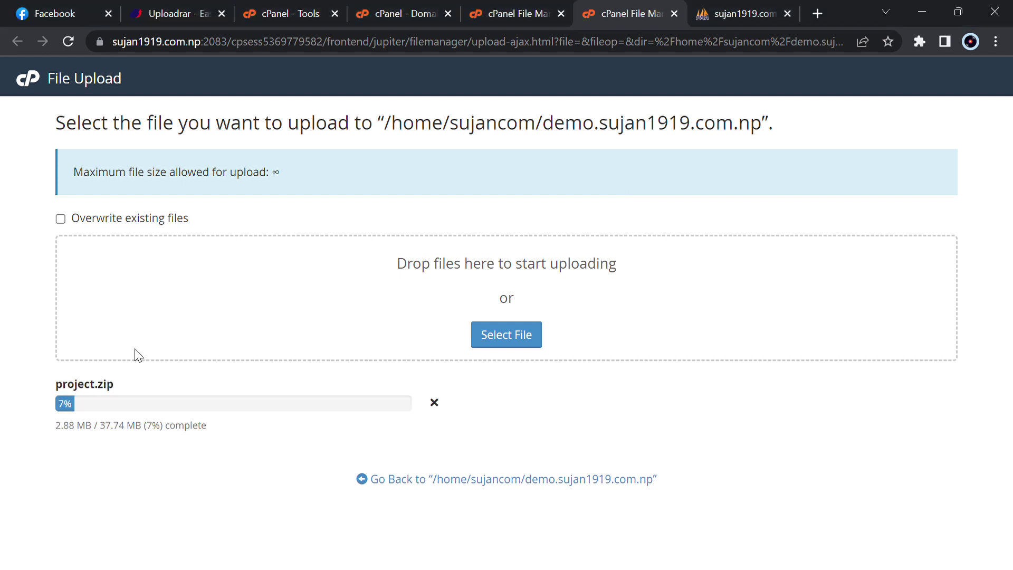
Find and open the sujancom_demo database in phpMyAdmin
click(743, 7)
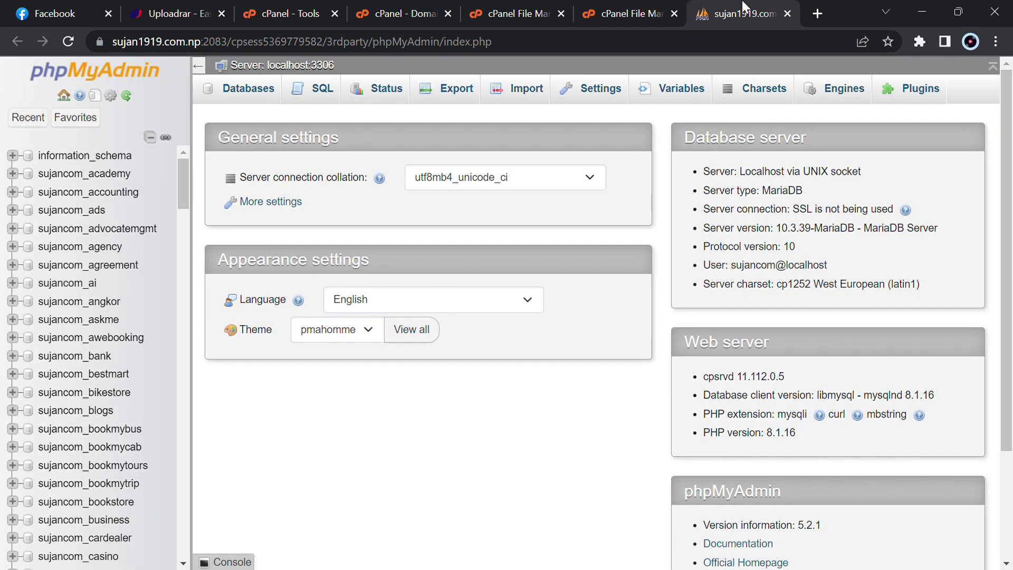
key(ctrl+f)
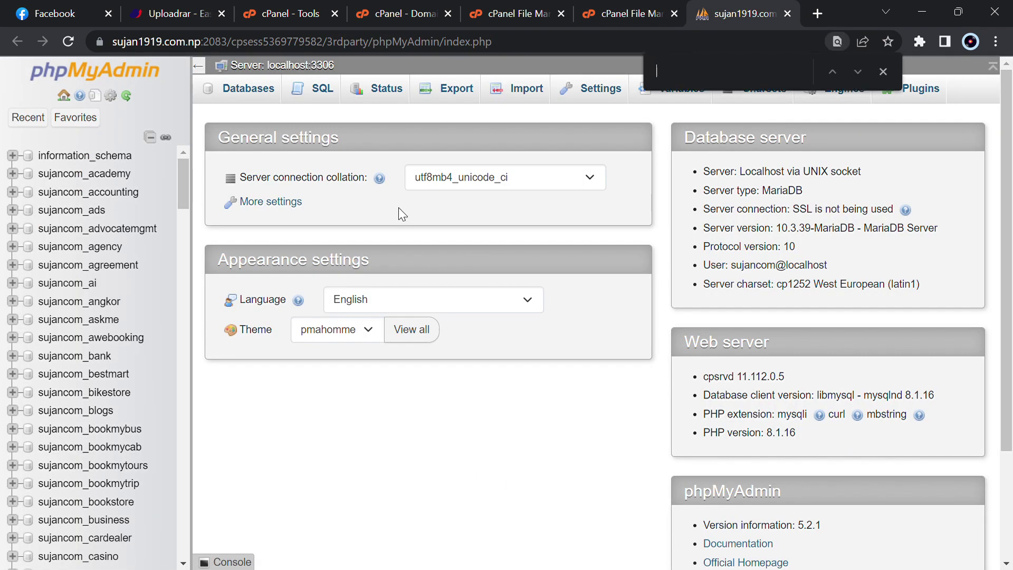
text(demo)
key(Return)
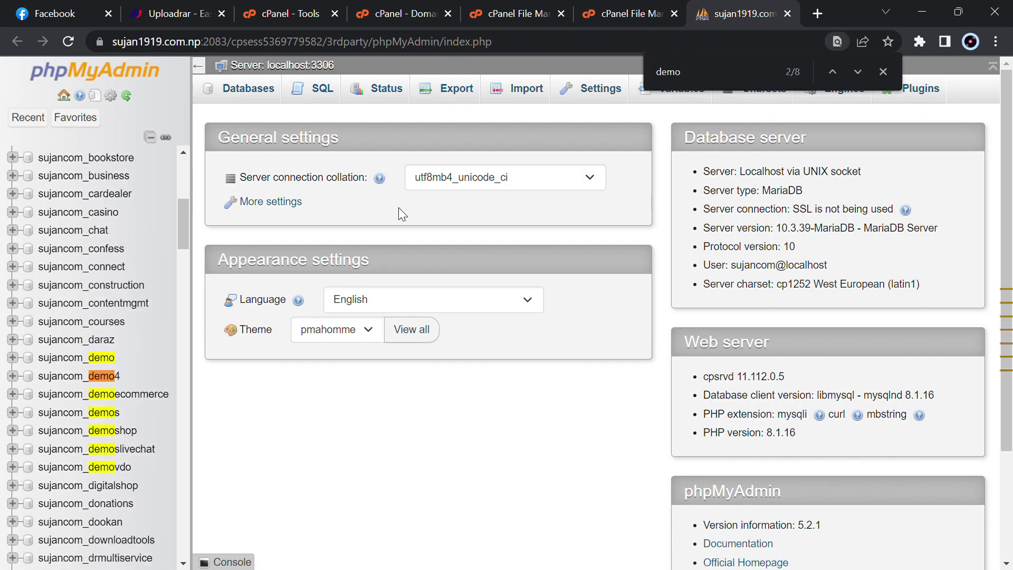
click(91, 363)
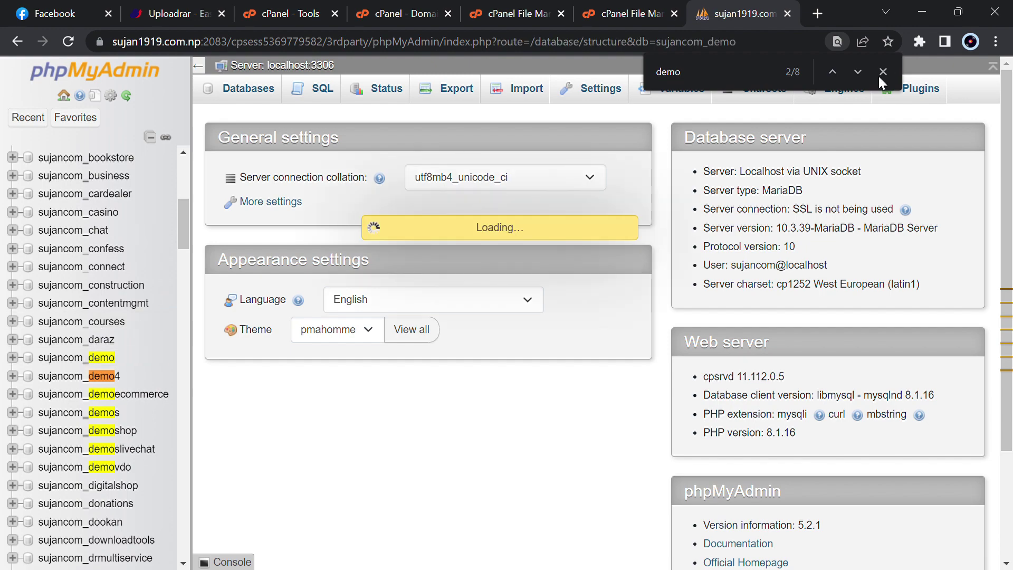
Drop all 47 tables in sujancom_demo, then close phpMyAdmin
scroll(352, 309, down, 15)
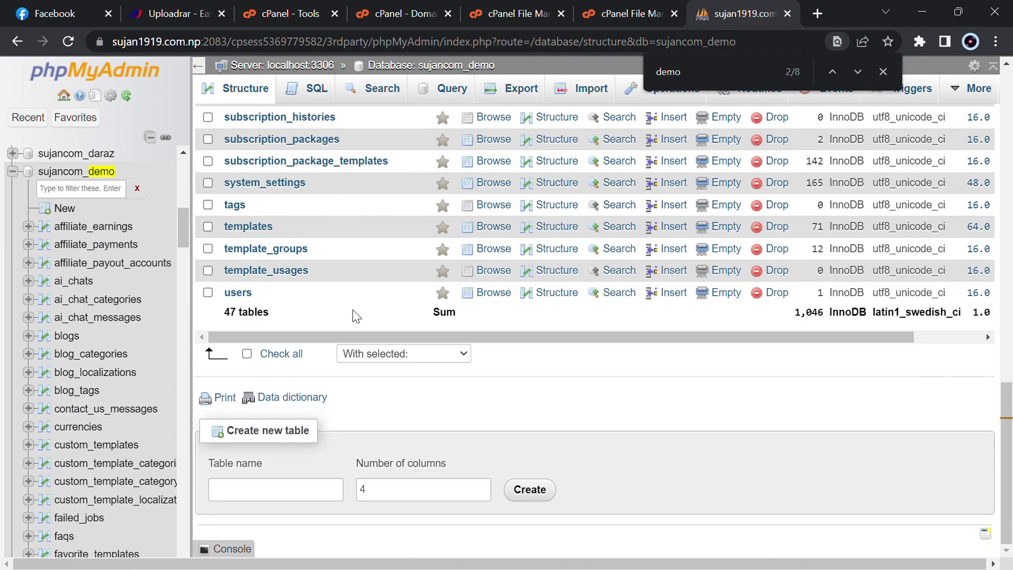
click(266, 353)
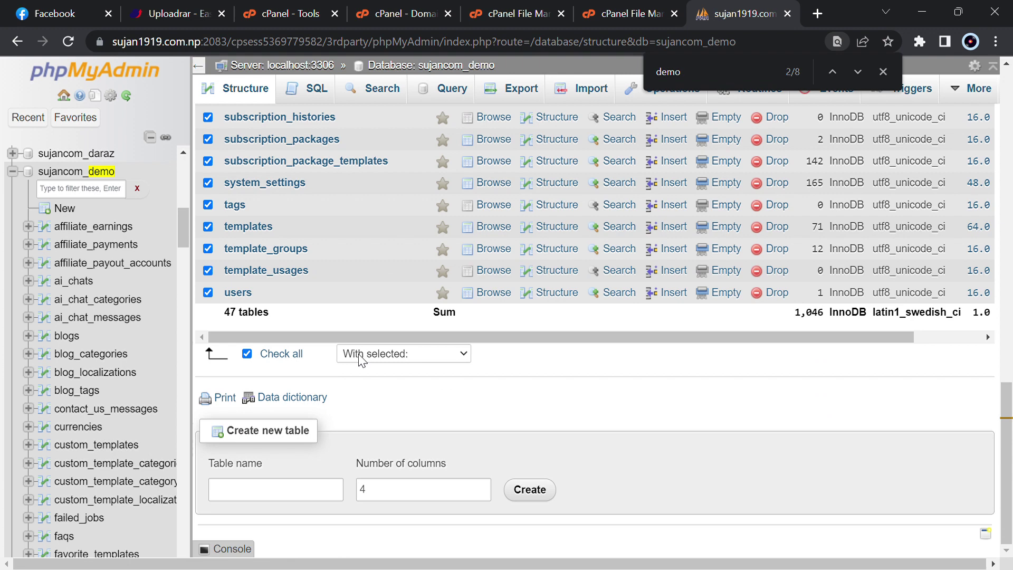
click(362, 210)
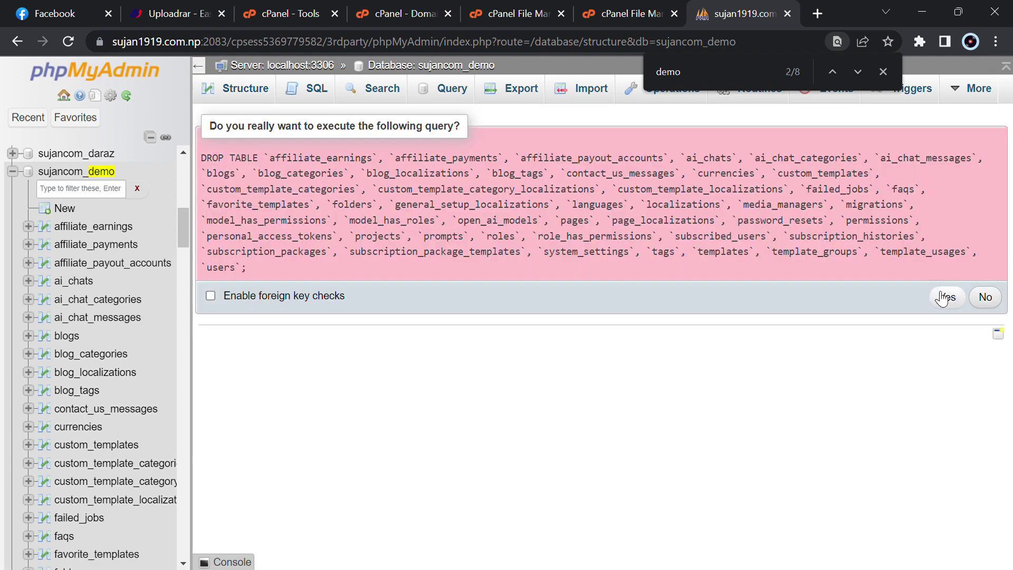
click(946, 298)
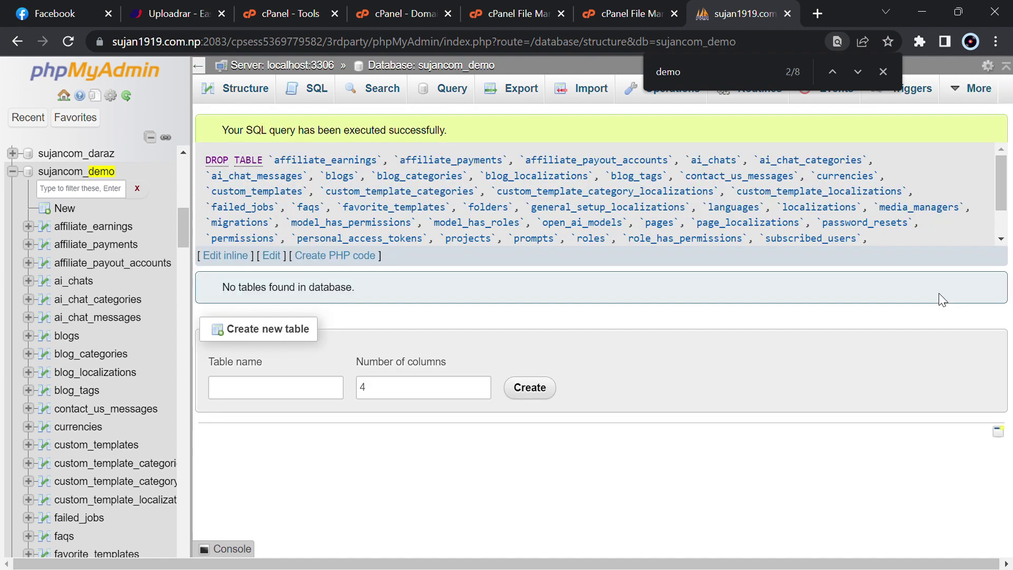
key(ctrl+w)
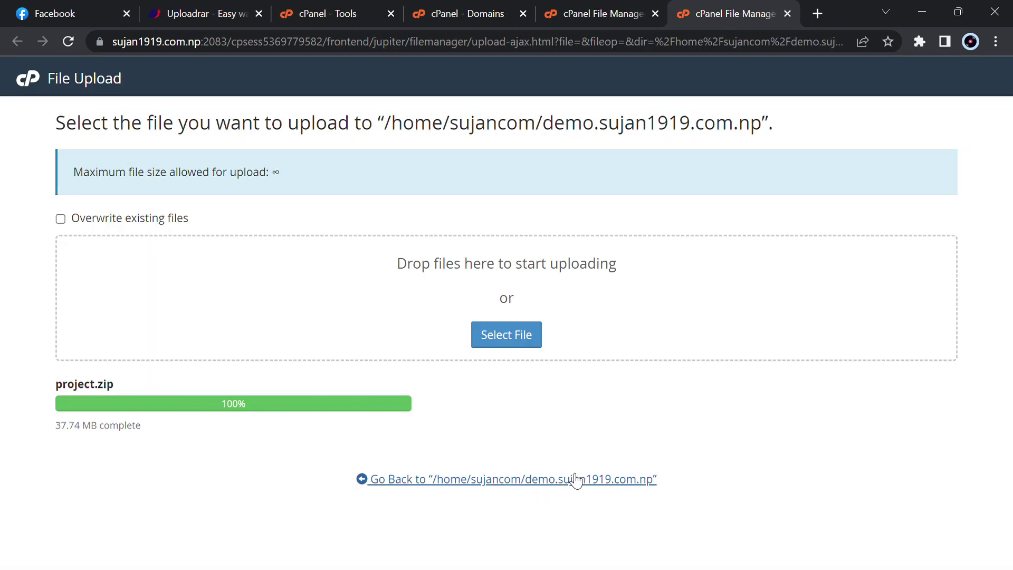
Extract project.zip into the demo.sujan1919.com.np folder
click(576, 480)
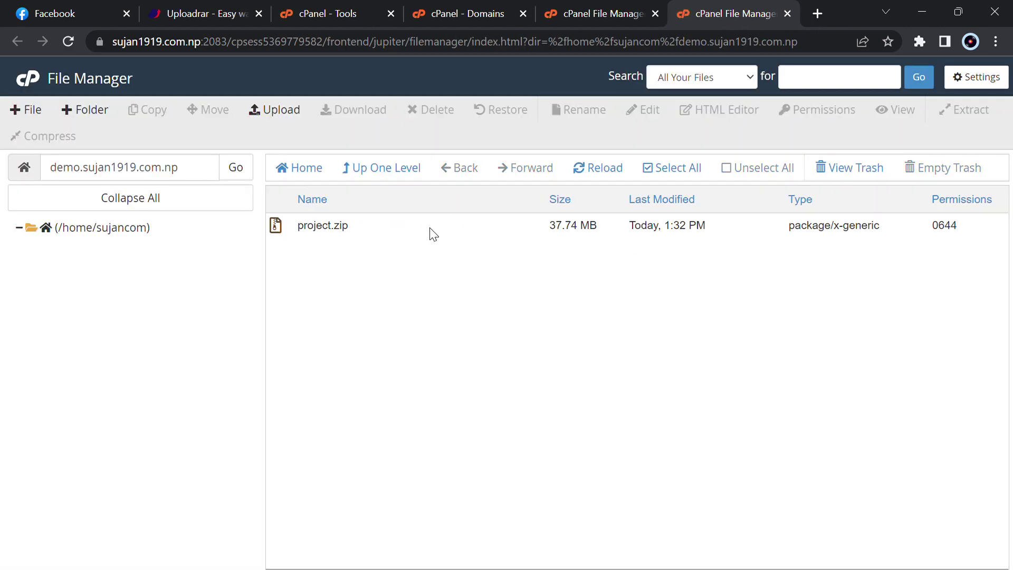
right_click(433, 232)
click(500, 406)
key(Return)
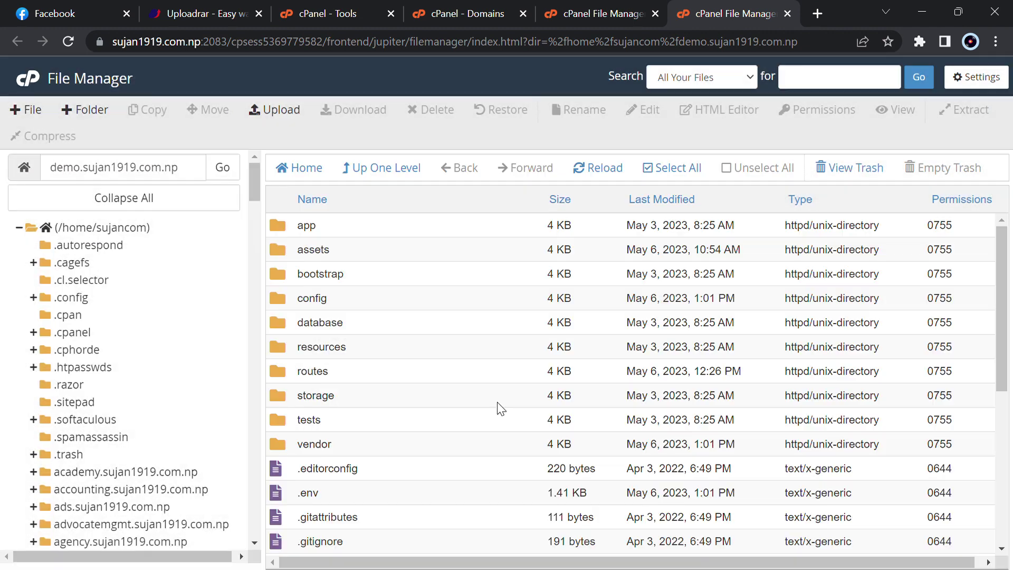
Close the duplicate File Manager tab and return to the Domains list
scroll(497, 406, down, 6)
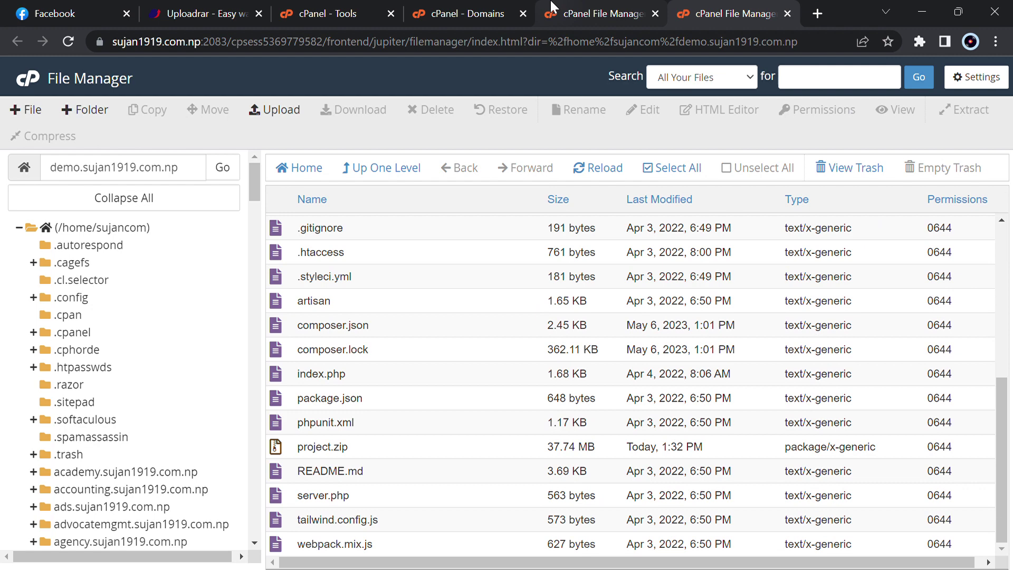
click(551, 6)
key(ctrl+w)
click(530, 9)
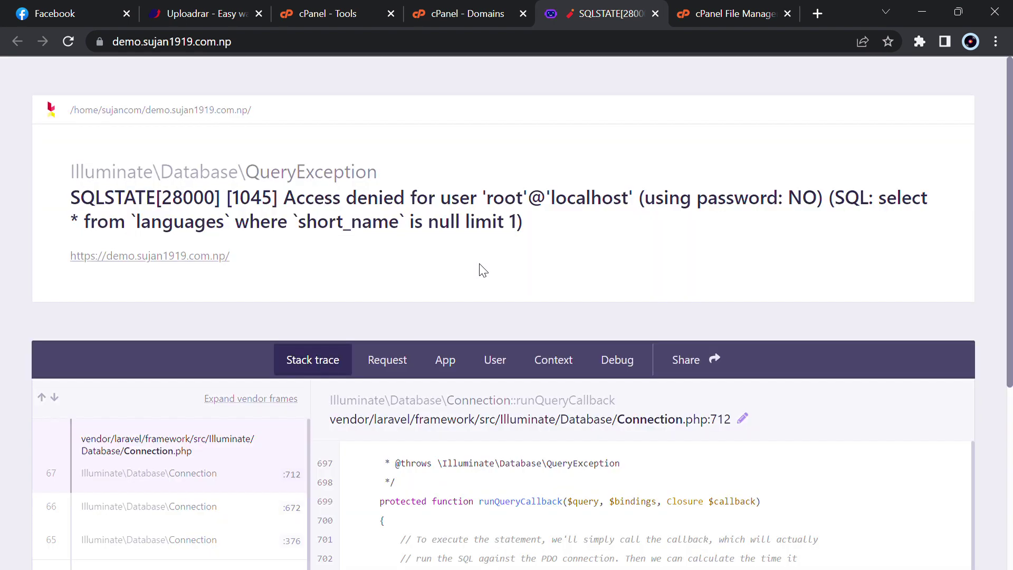
Load demo.sujan1919.com.np/install and run Check Requirements, which shows PHP 7.4.33 failing 8.1.0
scroll(483, 269, down, 1)
click(475, 42)
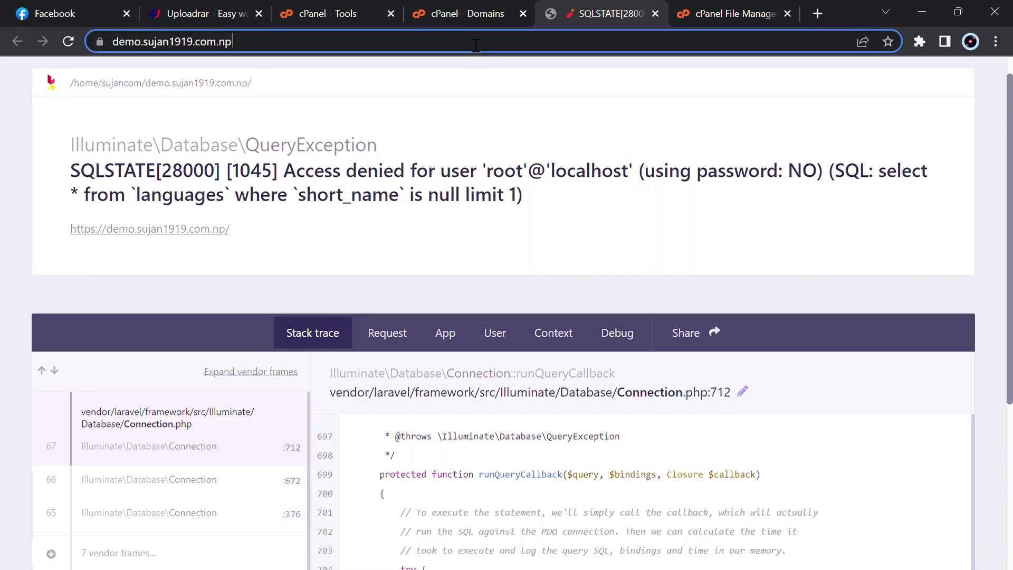
click(475, 46)
text(insta)
key(BackSpace)
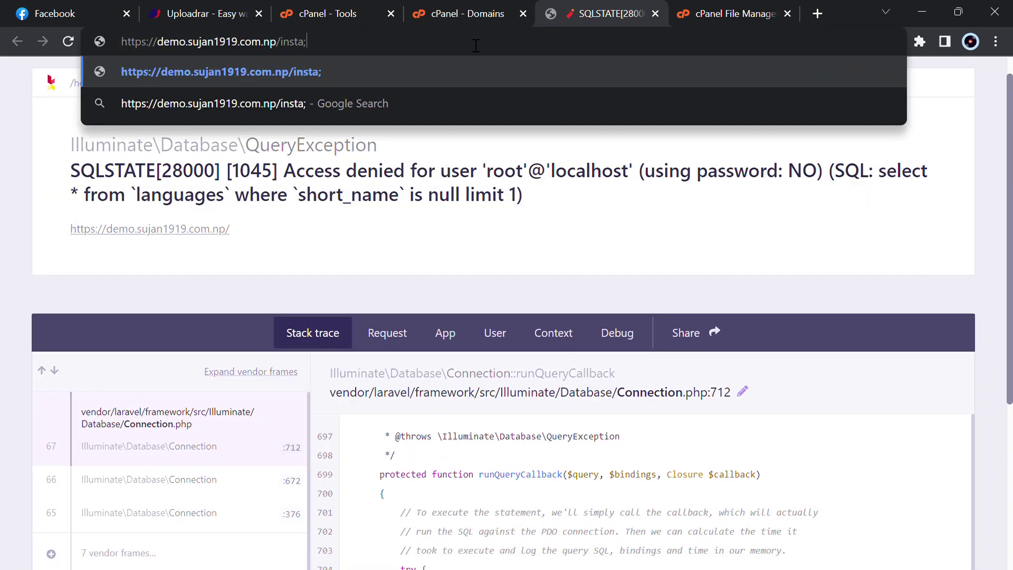
text(ll)
key(Return)
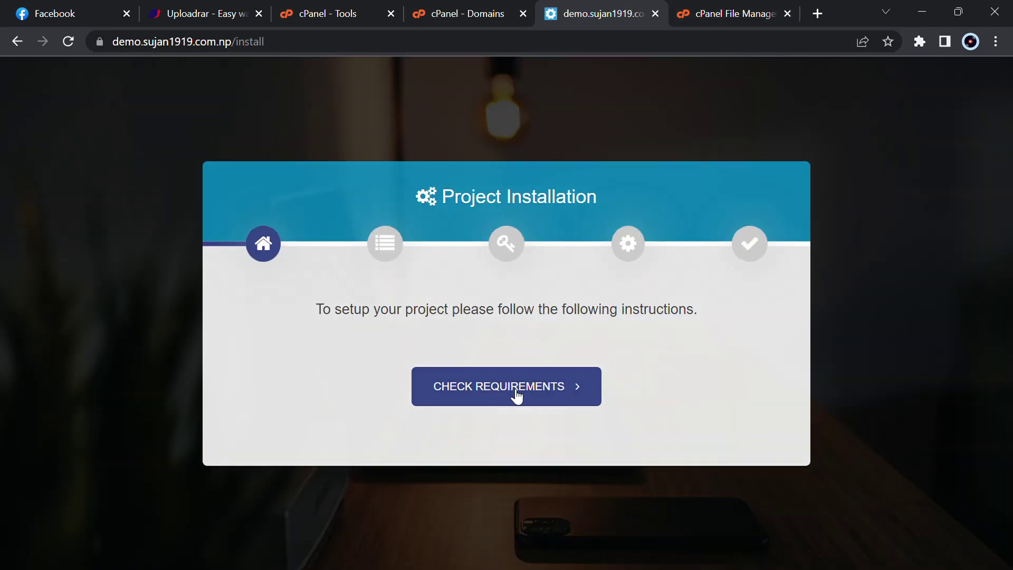
click(517, 396)
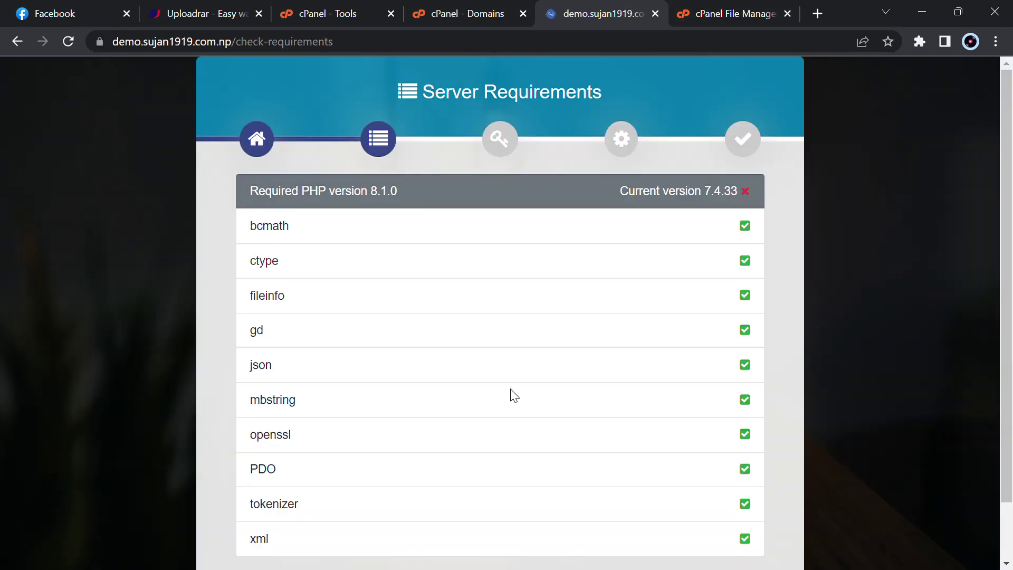
scroll(514, 396, down, 2)
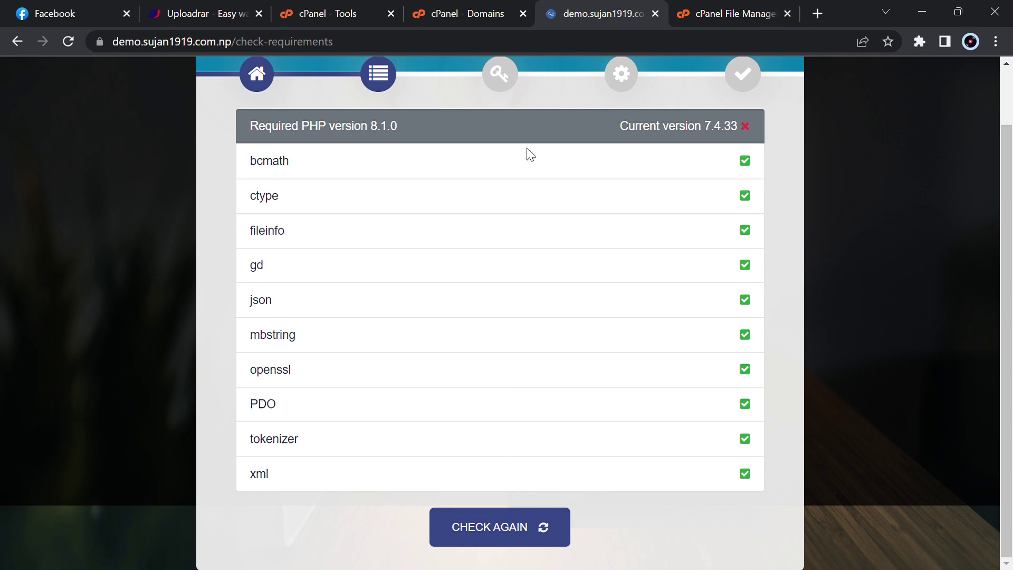
Change the current PHP version from 7.4 to 8.2 in Select PHP Version and apply it
click(322, 8)
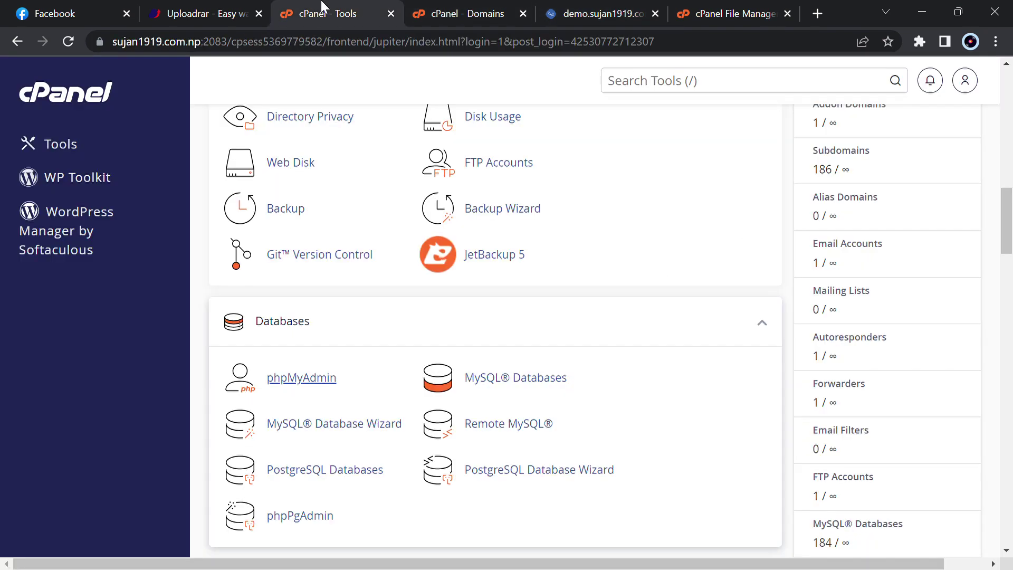
scroll(420, 434, down, 10)
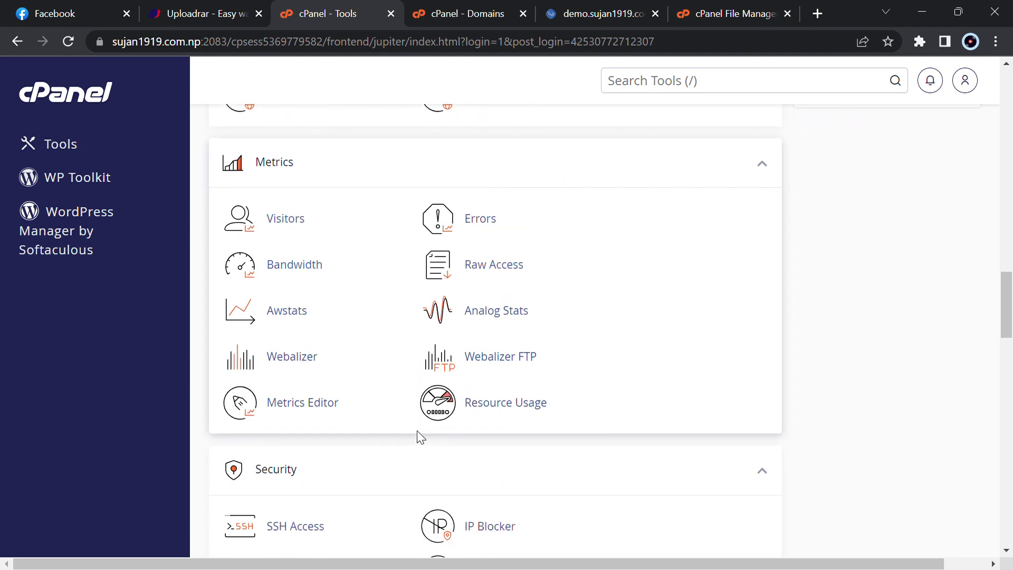
scroll(421, 438, down, 12)
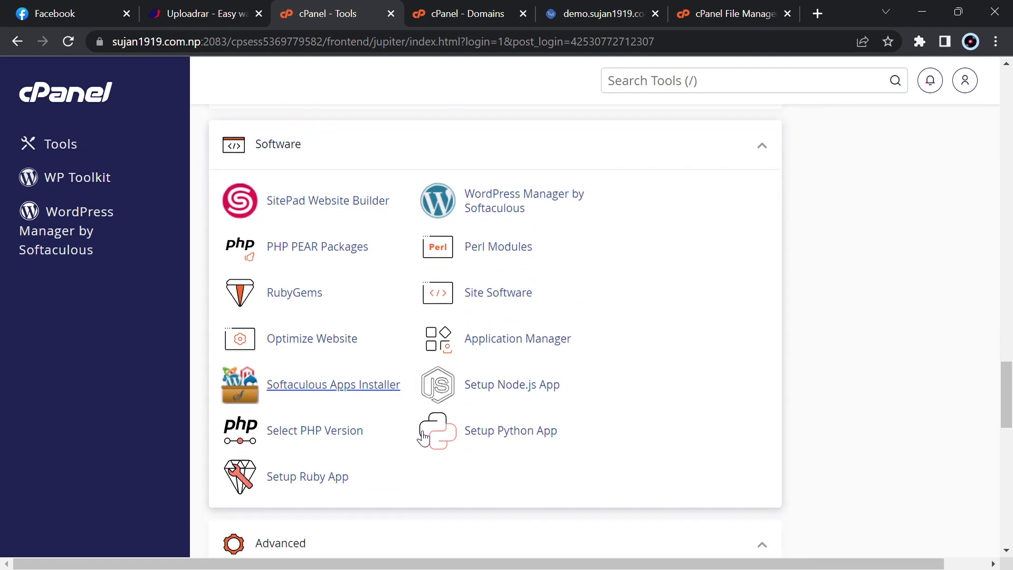
click(299, 411)
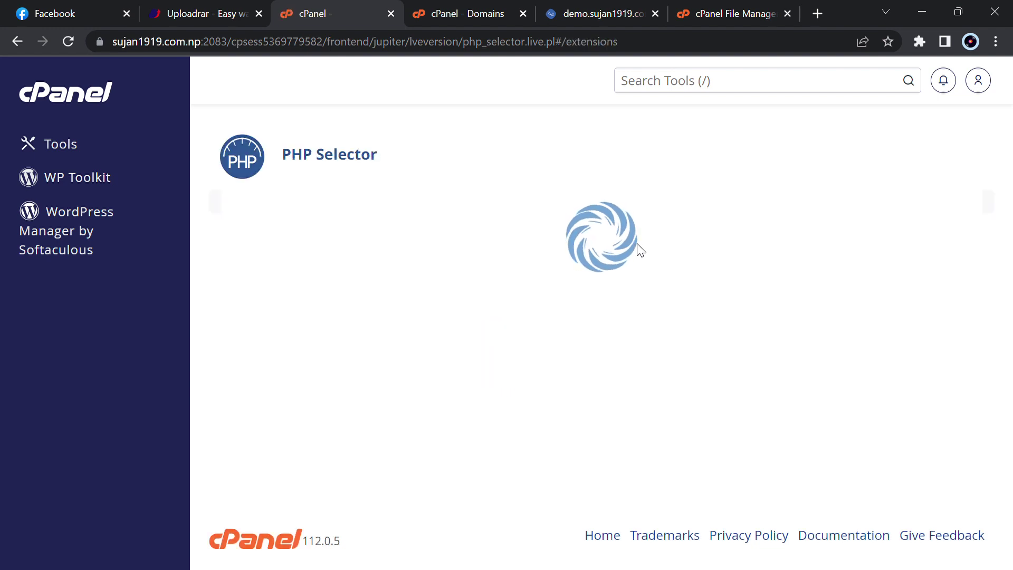
click(552, 369)
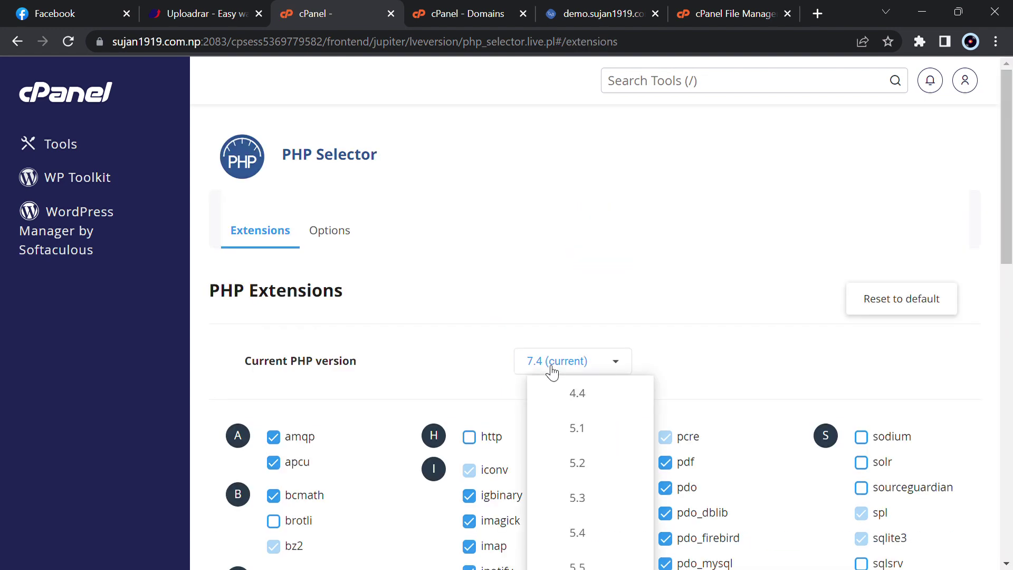
scroll(580, 548, down, 6)
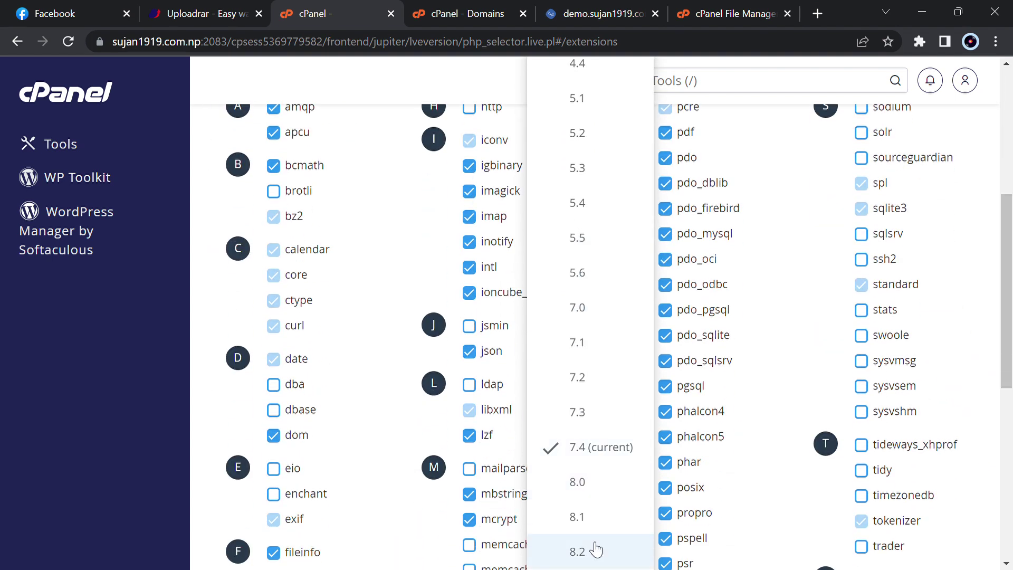
click(596, 550)
scroll(635, 389, up, 6)
click(638, 369)
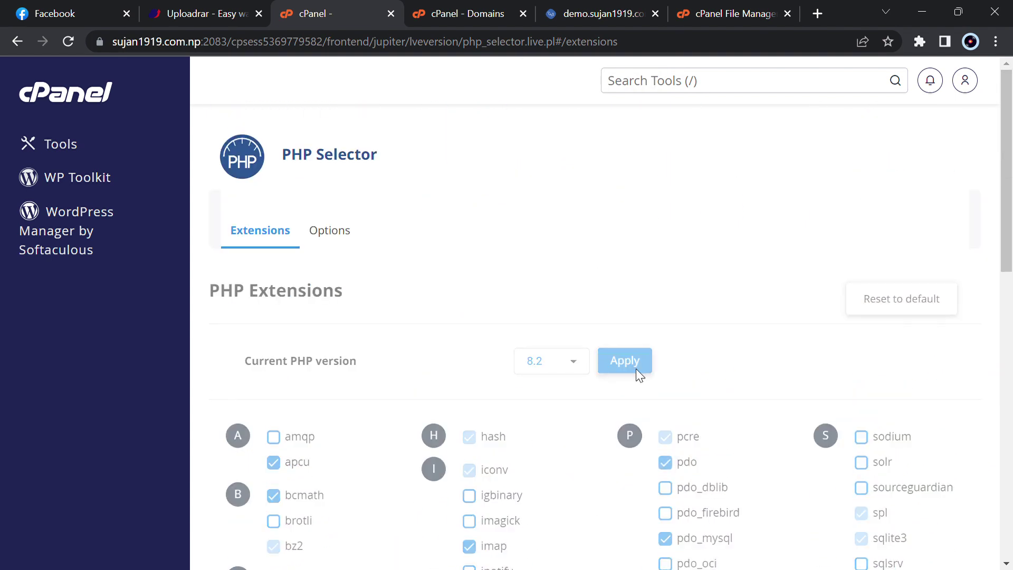
click(573, 10)
Re-run the requirements check and give the bootstrap/cache folder 775 permissions
click(509, 534)
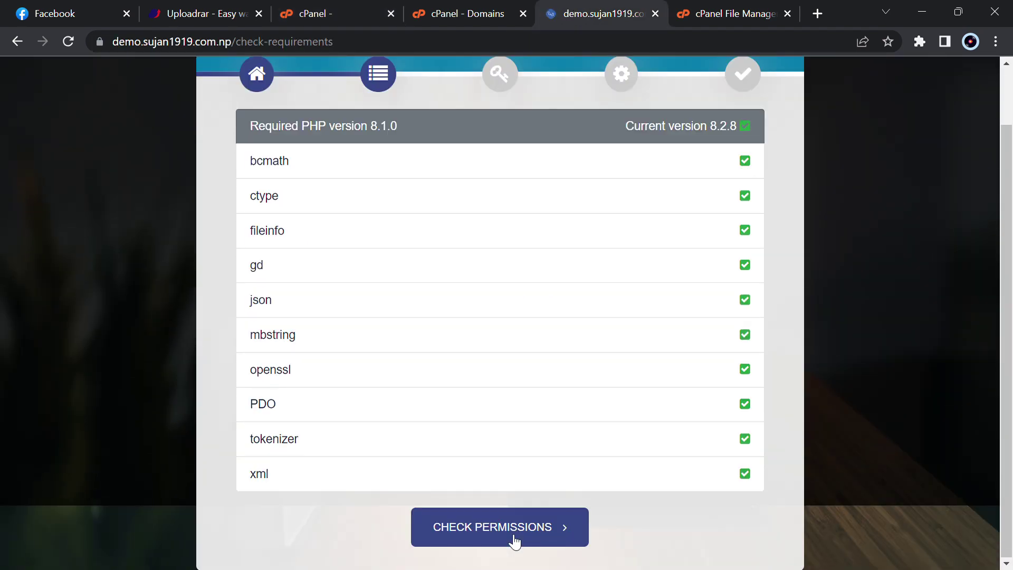
click(525, 530)
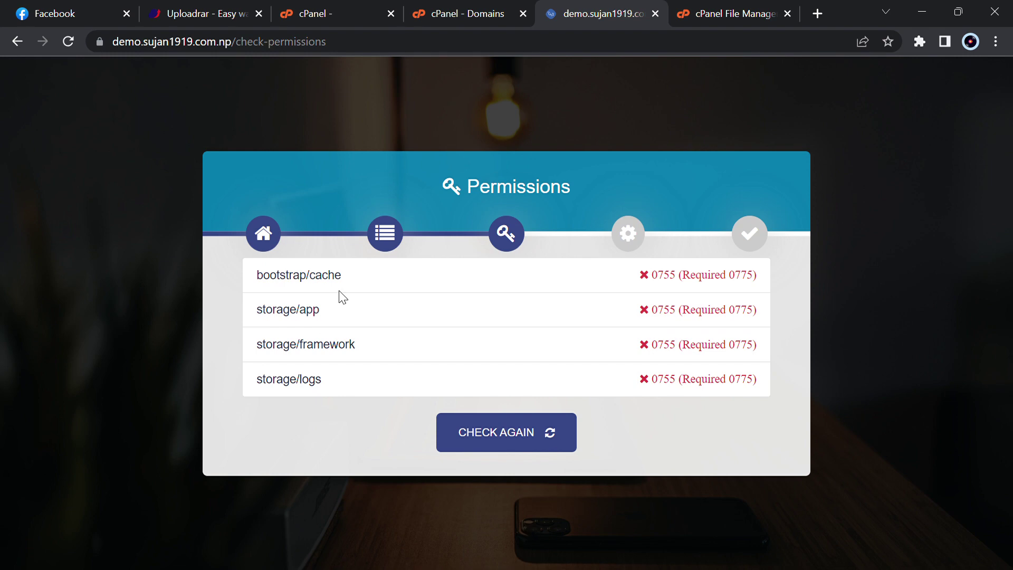
click(698, 7)
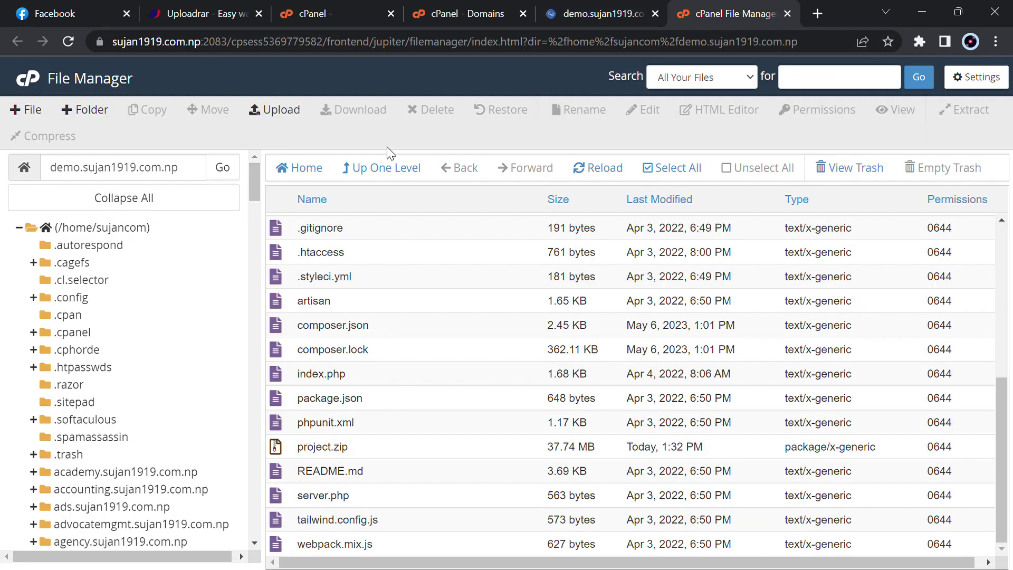
scroll(402, 314, up, 6)
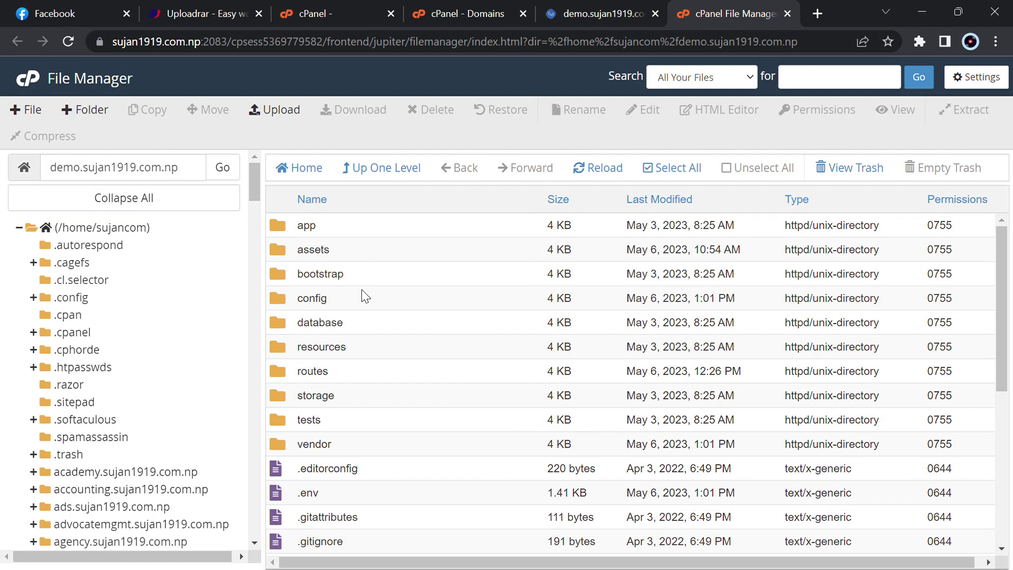
double_click(406, 273)
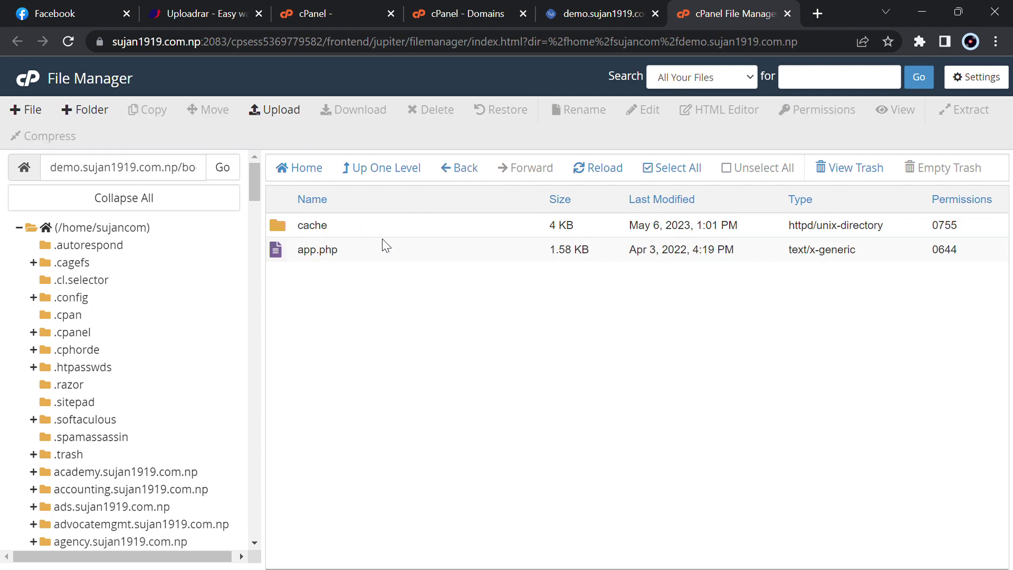
right_click(413, 227)
click(528, 313)
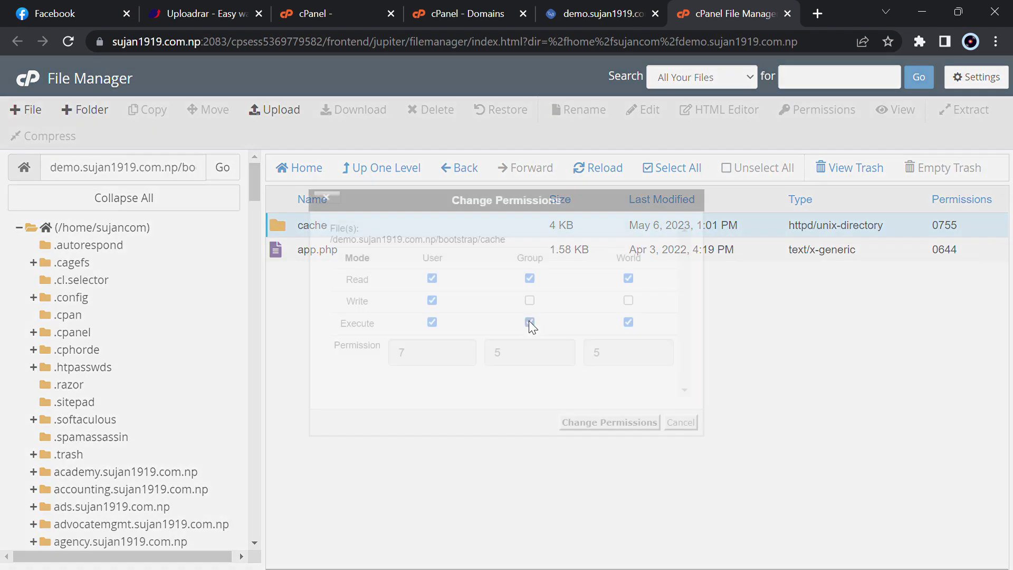
click(610, 422)
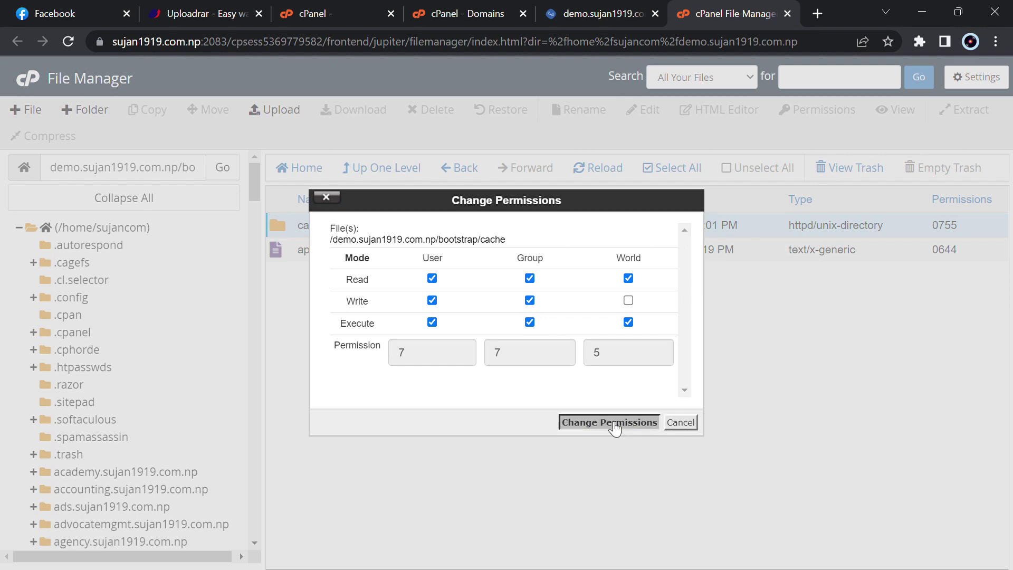
click(405, 168)
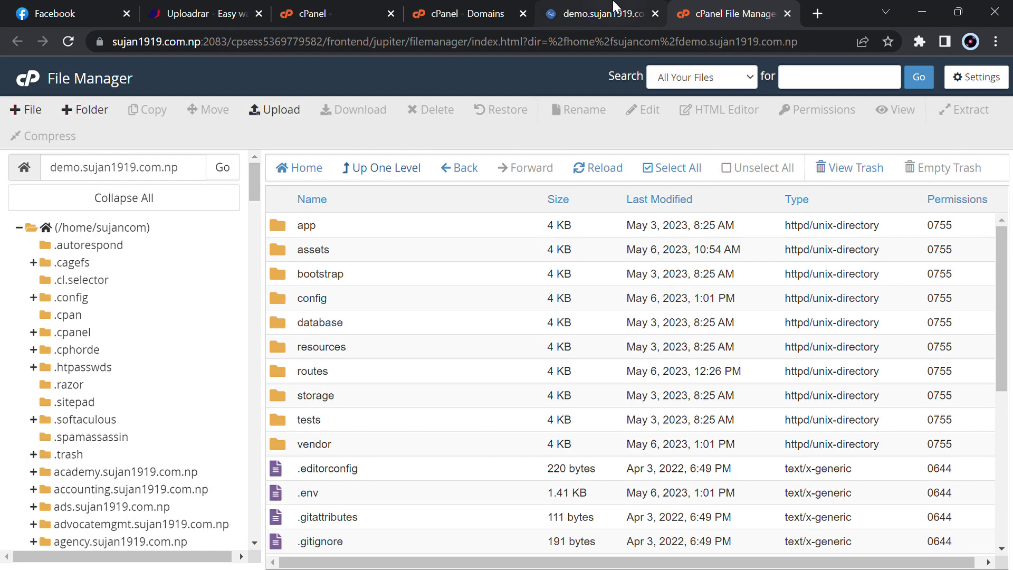
click(602, 13)
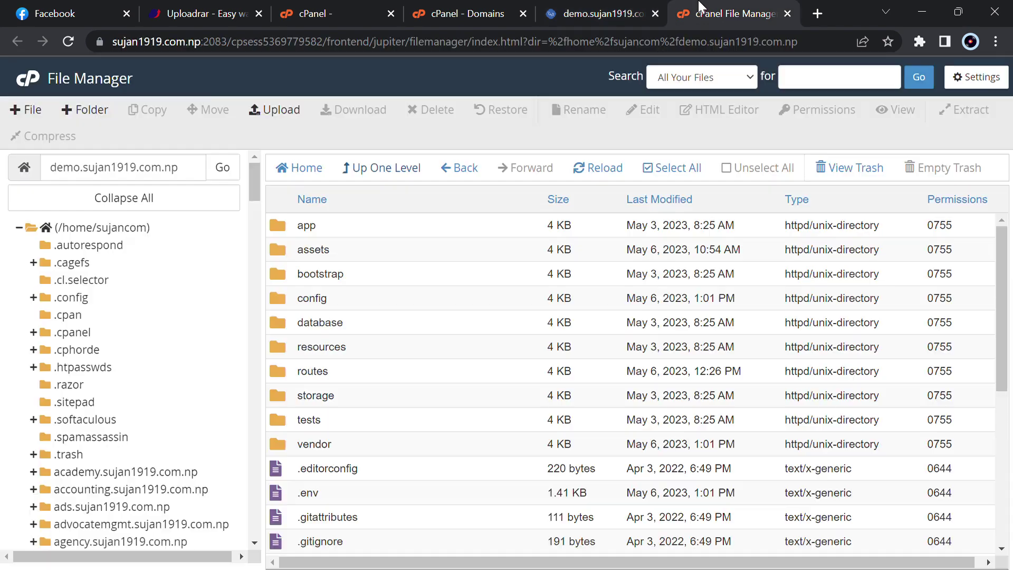
Give the four storage subfolders group write access, setting them to 0775
click(707, 8)
double_click(355, 395)
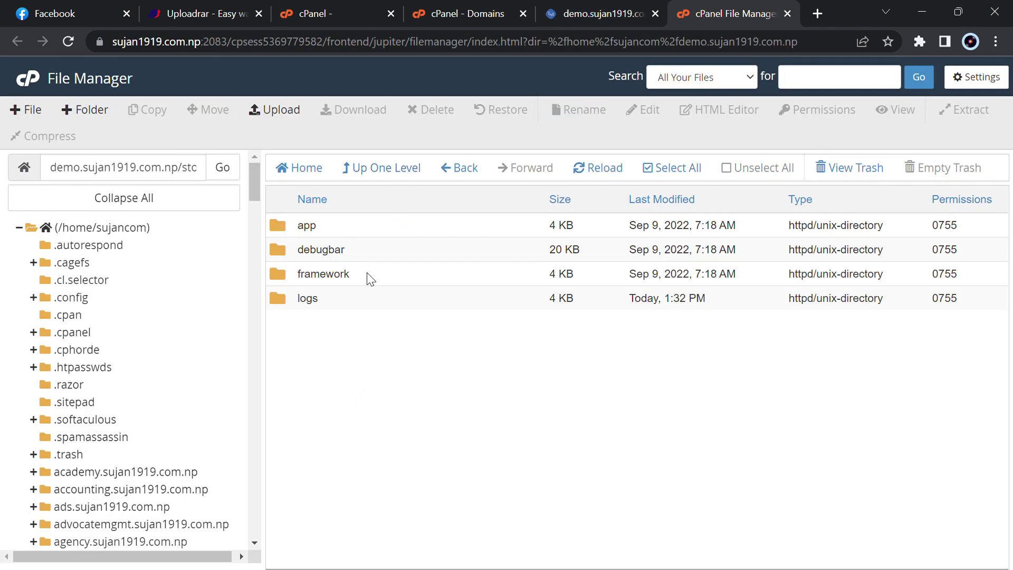
drag(381, 227, 431, 343)
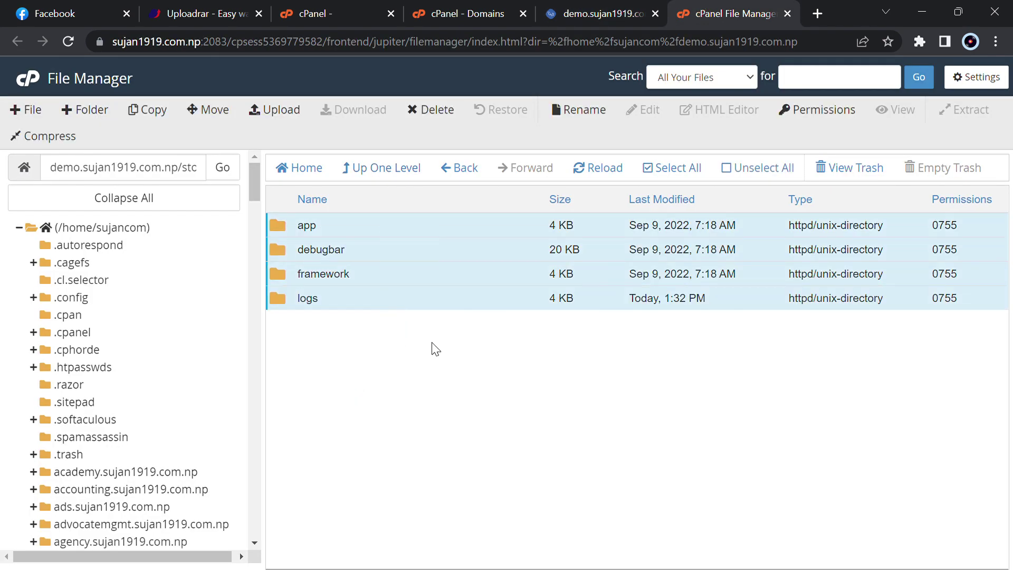
right_click(477, 284)
click(572, 366)
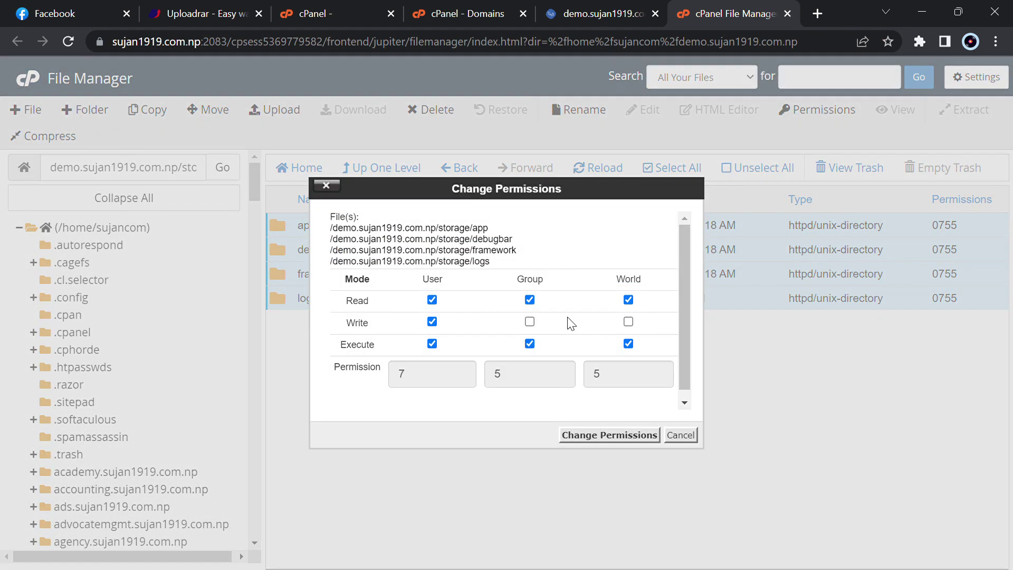
click(529, 321)
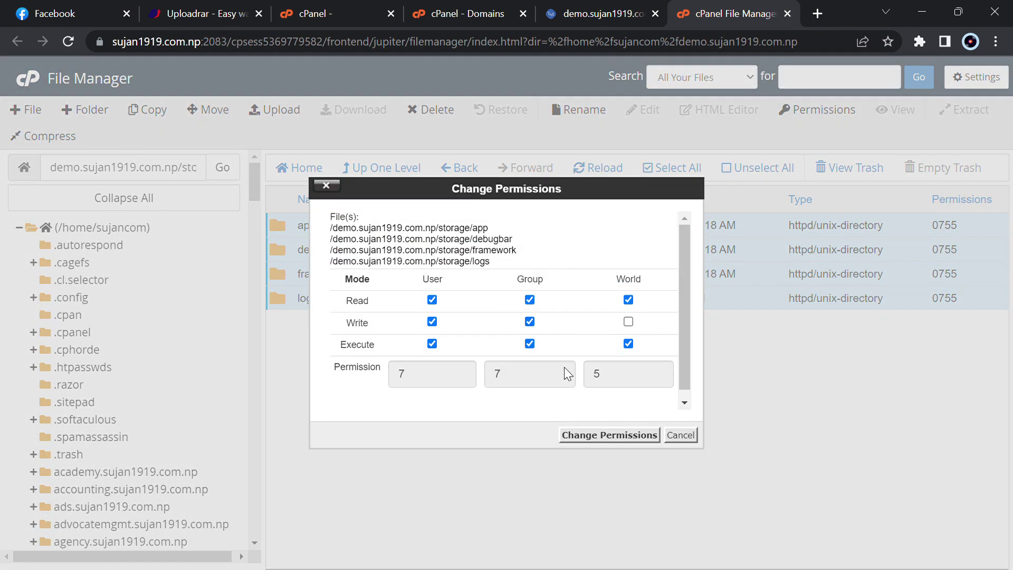
click(611, 436)
Recheck the folder permissions and continue to the product setup form
click(604, 9)
key(F5)
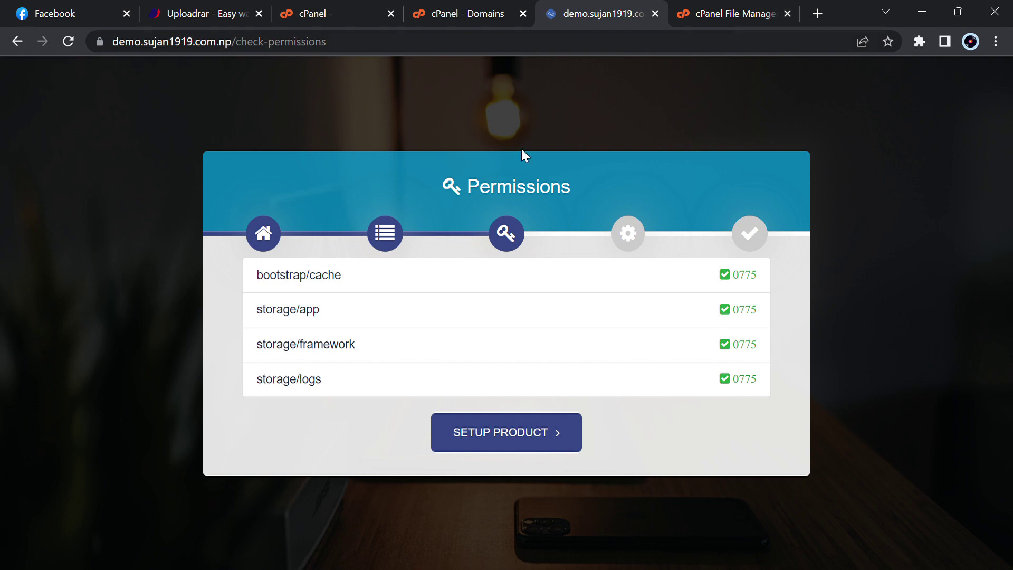
click(513, 438)
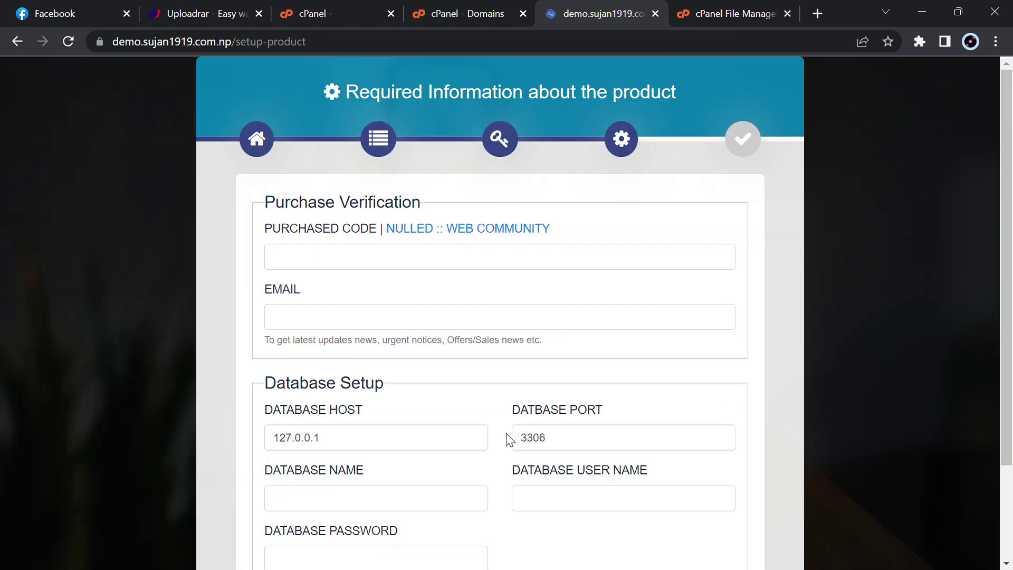
scroll(509, 439, down, 2)
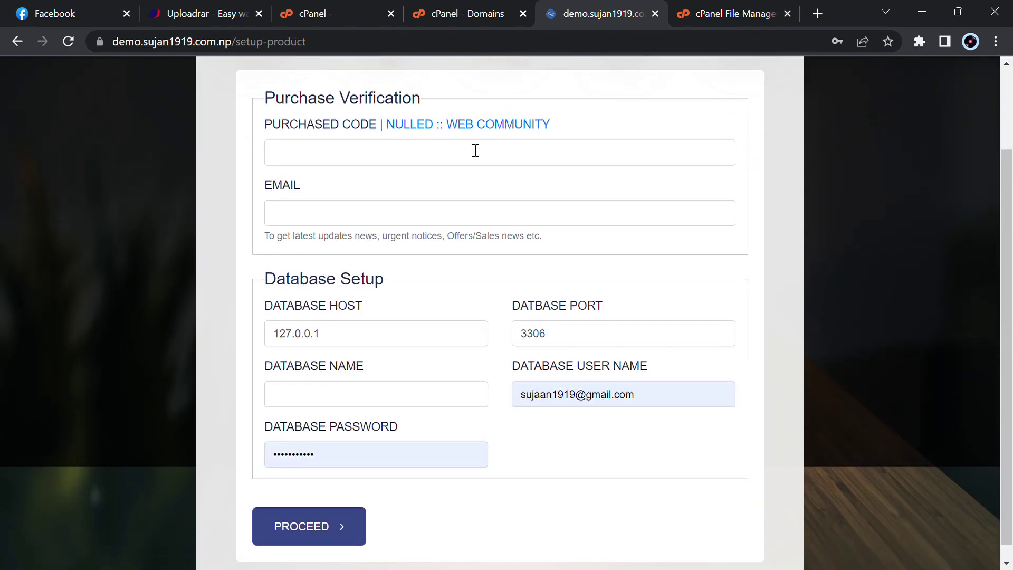
Enter the purchase code and the admin email address
click(475, 151)
key(Tab)
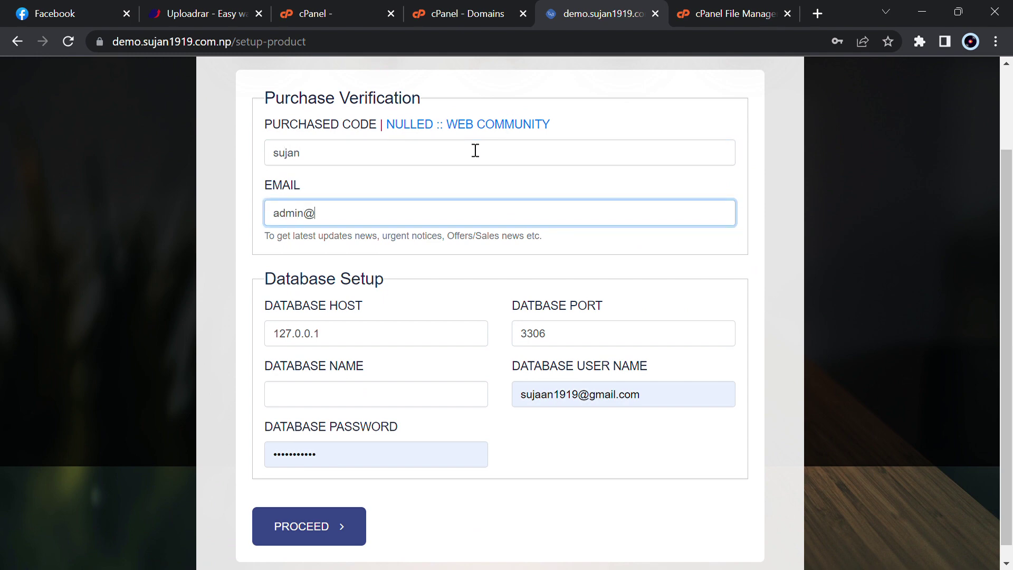
key(Escape)
Set database host localhost, database sujancom_demo, user sujancom_demouser and its password
double_click(414, 338)
text(loca)
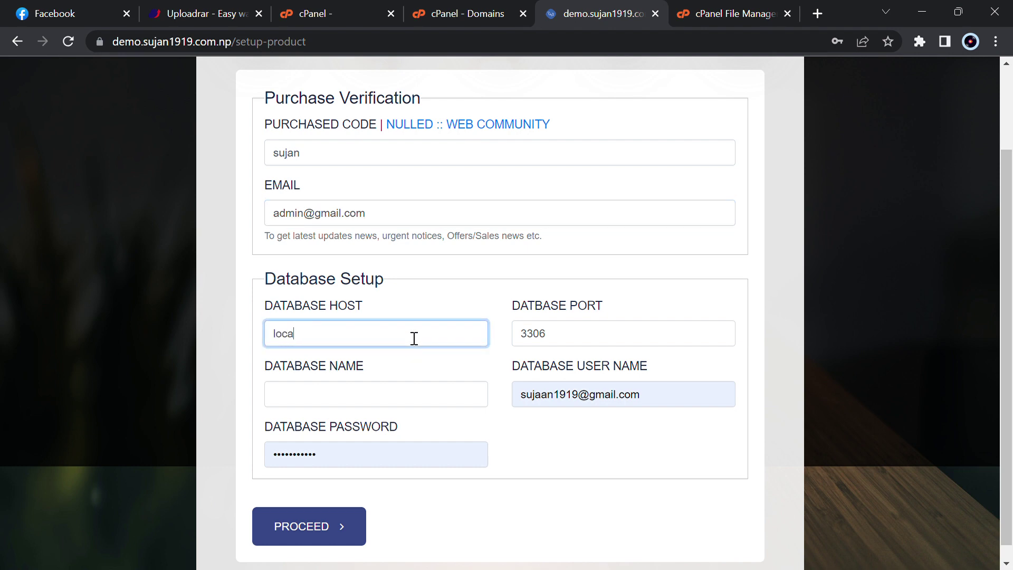
text(lhost)
key(Tab)
key(Tab)
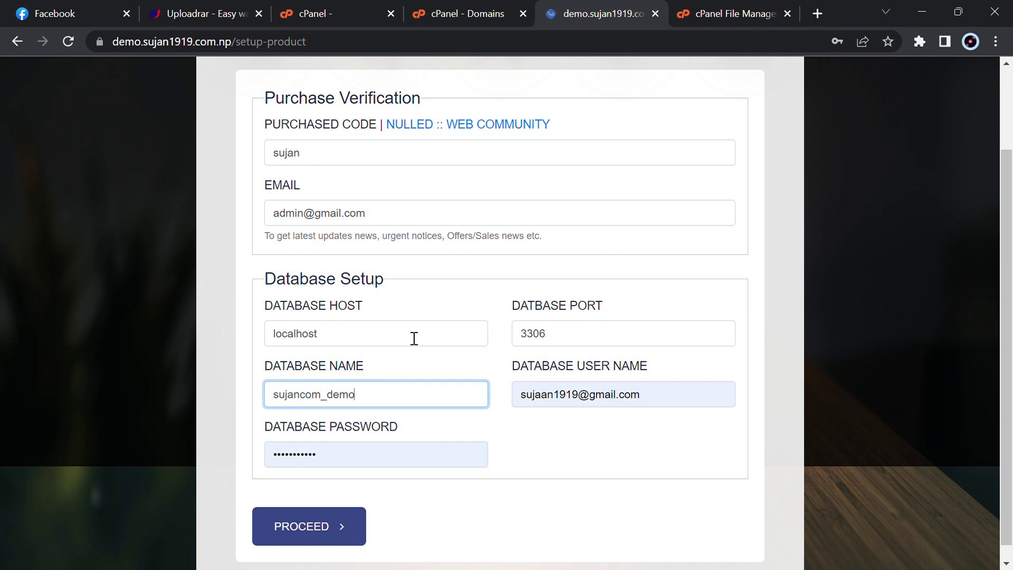
key(ctrl+a)
key(ctrl+c)
key(Tab)
key(ctrl+v)
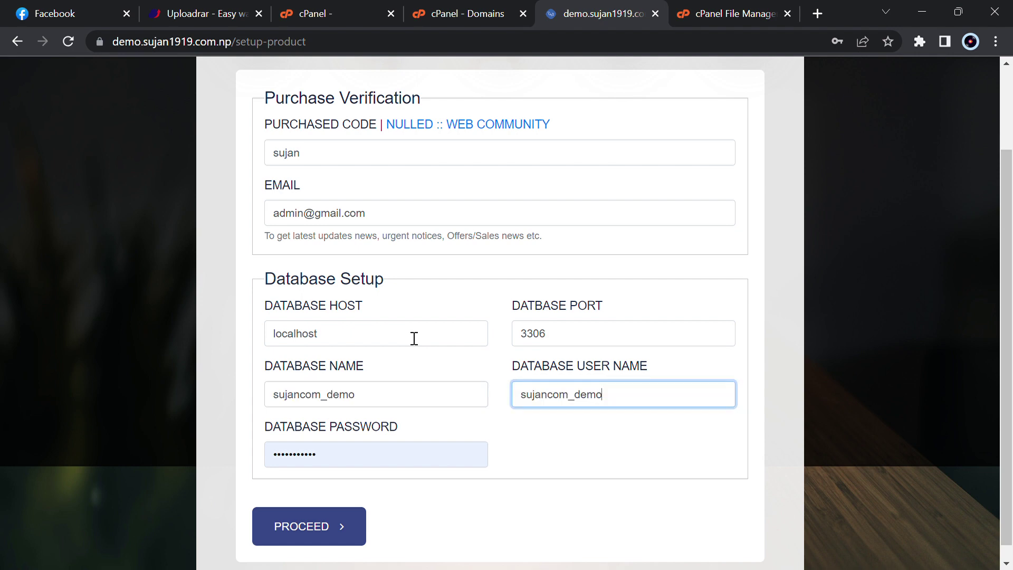
text(user)
key(Tab)
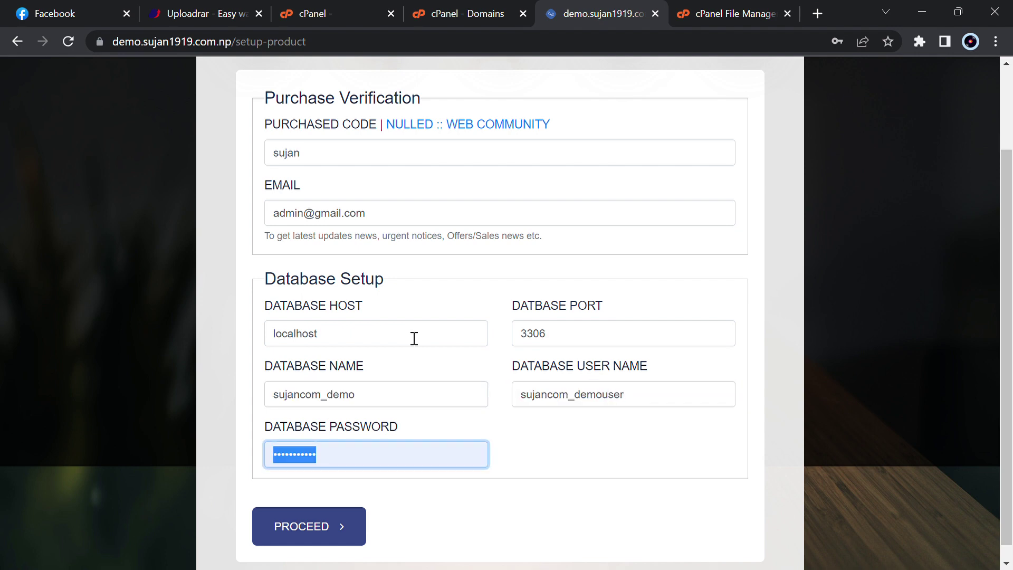
text(suj)
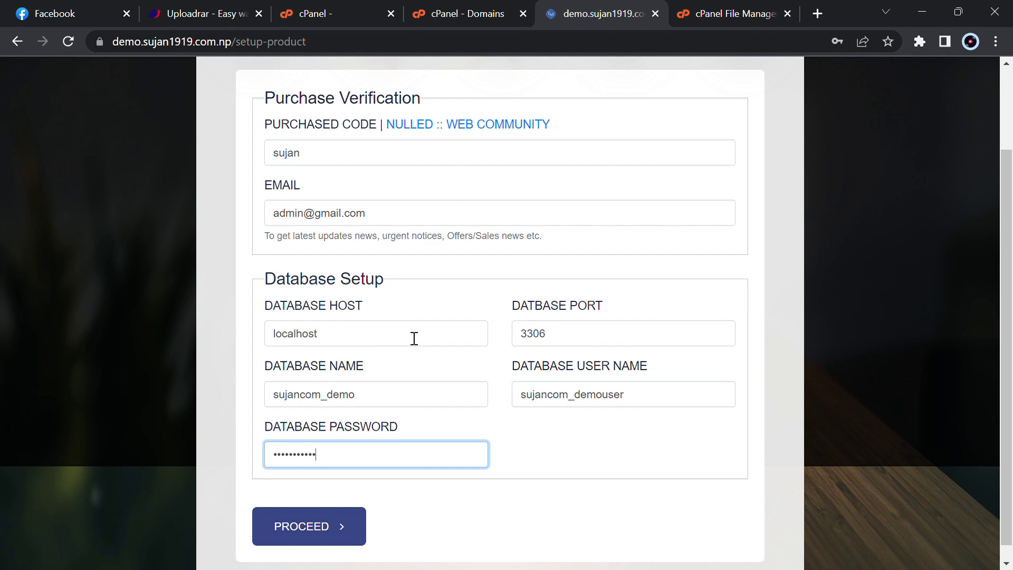
Submit the setup details and continue from the success screen to the site
click(319, 526)
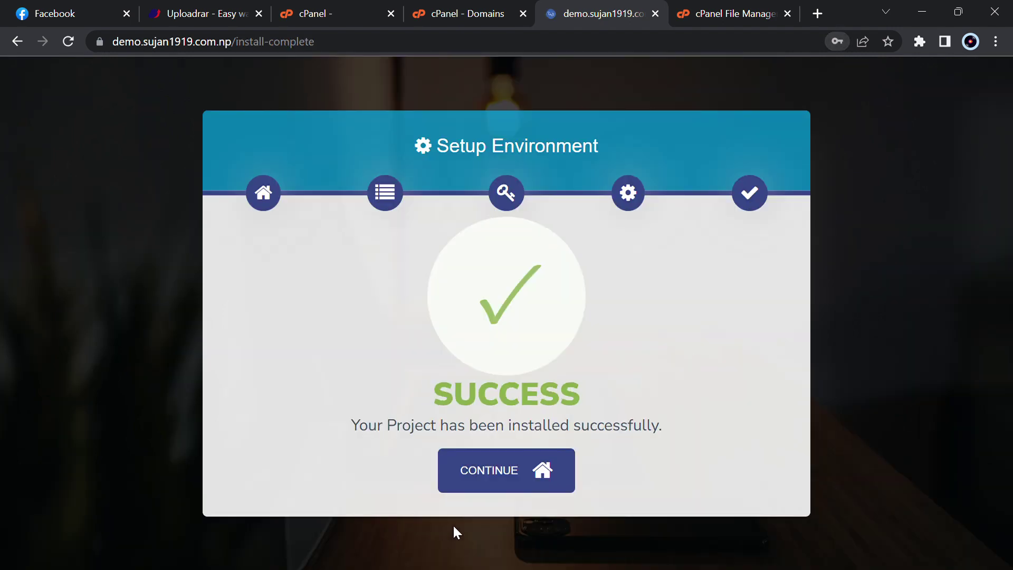
click(544, 479)
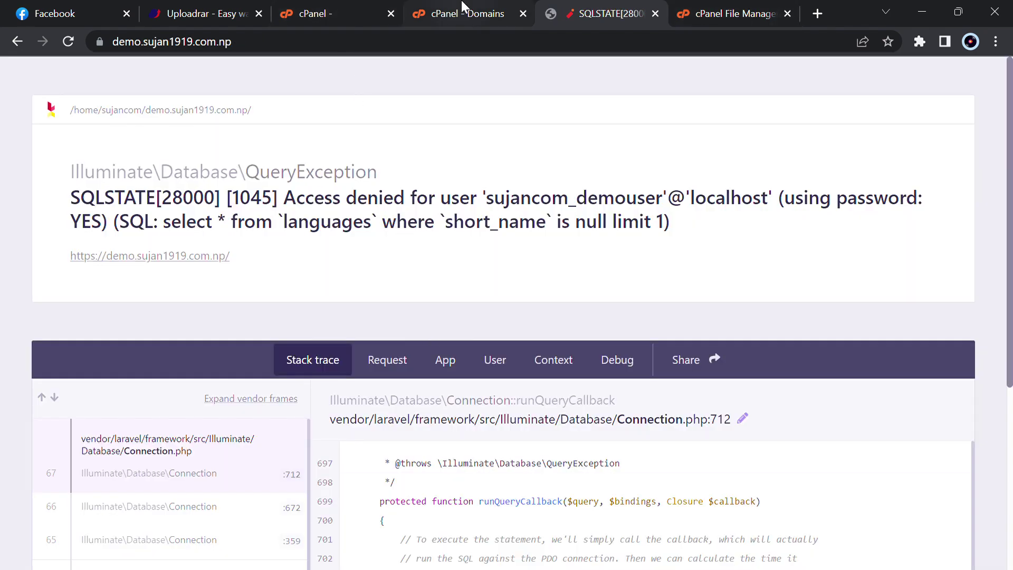
Return to the demo.sujan1919.com.np site folder in File Manager and review its files
click(763, 7)
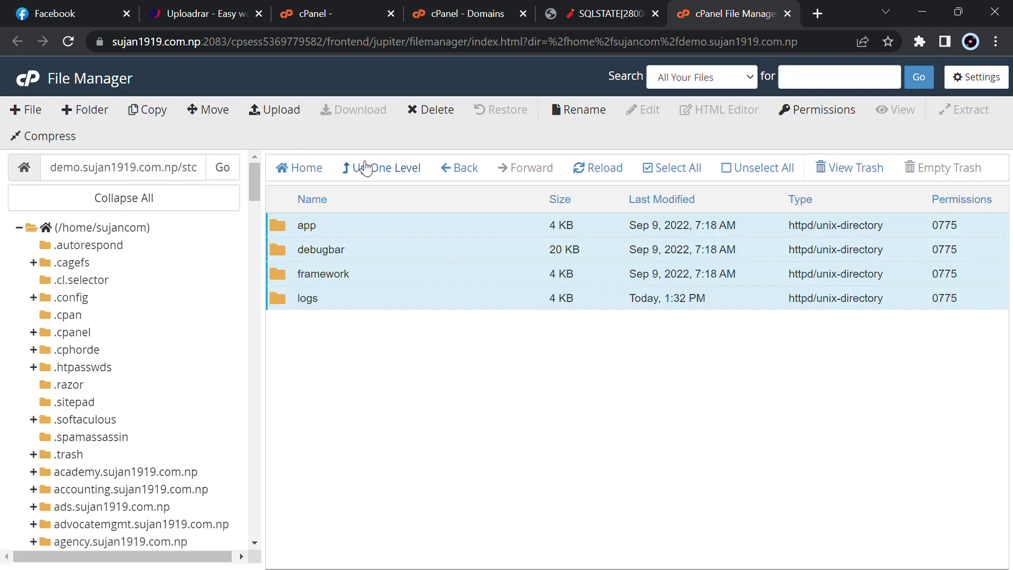
click(366, 168)
scroll(388, 461, down, 4)
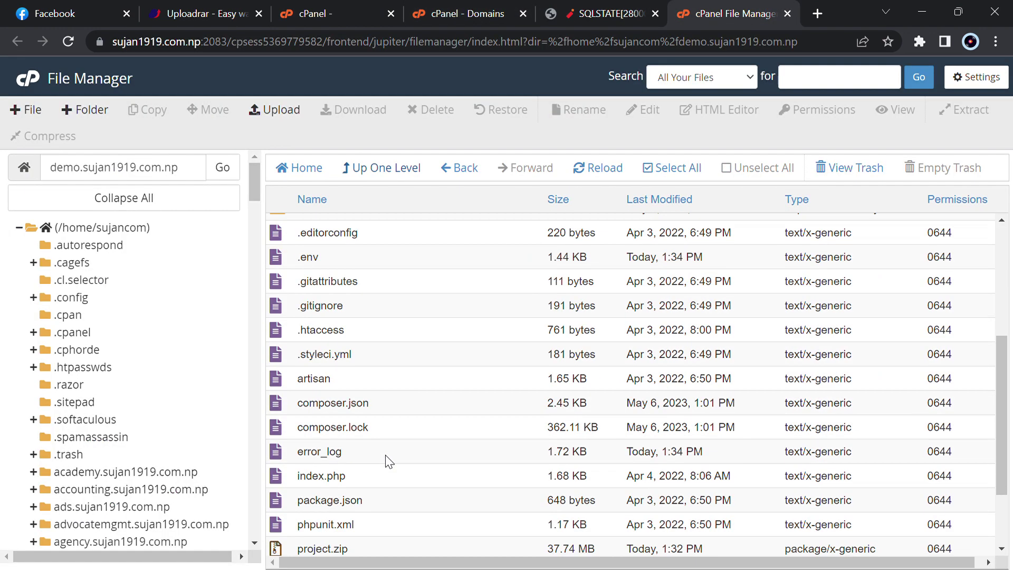
scroll(389, 461, down, 2)
scroll(389, 461, up, 6)
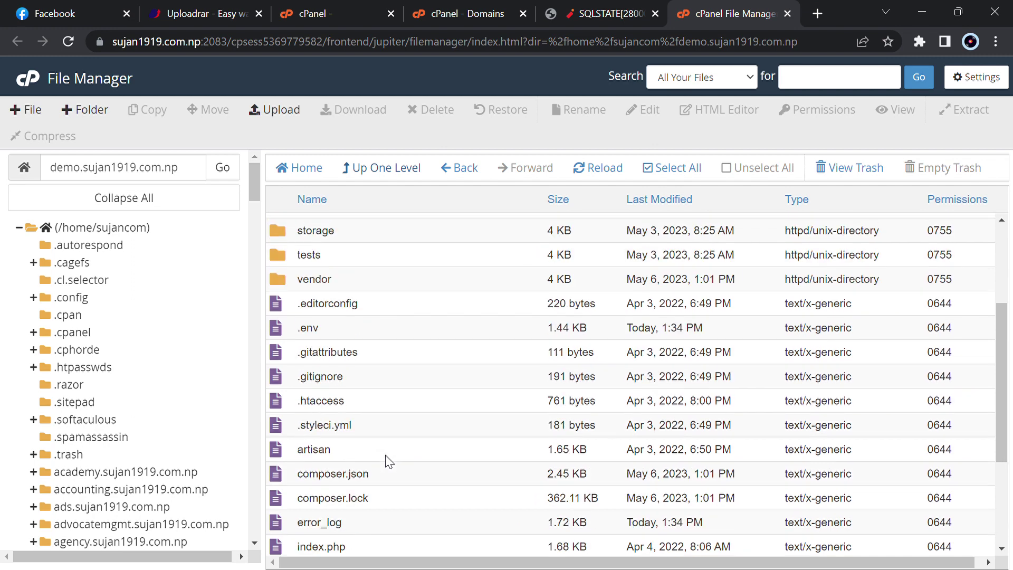
scroll(389, 461, up, 1)
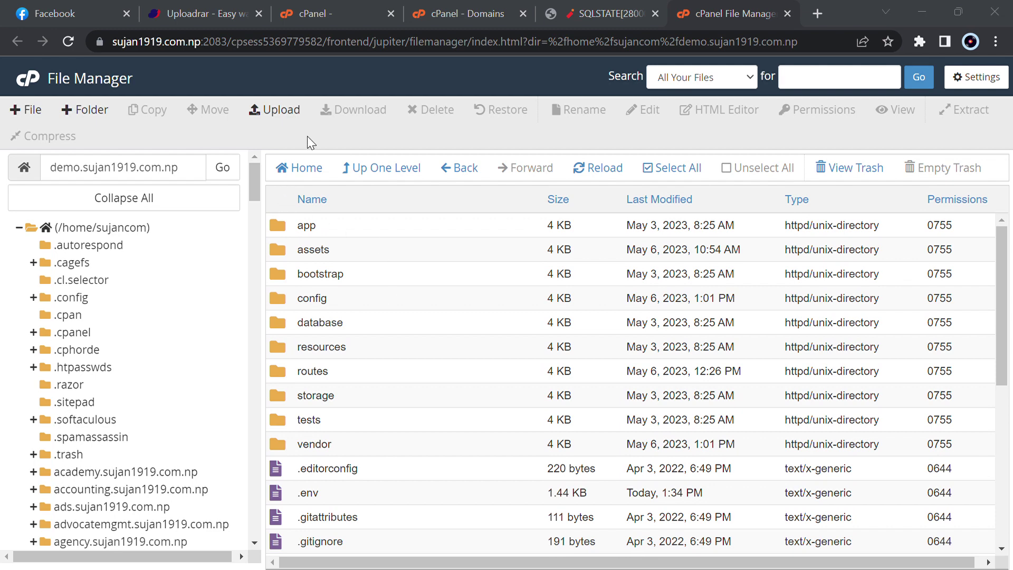
Open phpMyAdmin from cPanel's tools and search for 'demo' to find sujancom_demo
click(302, 7)
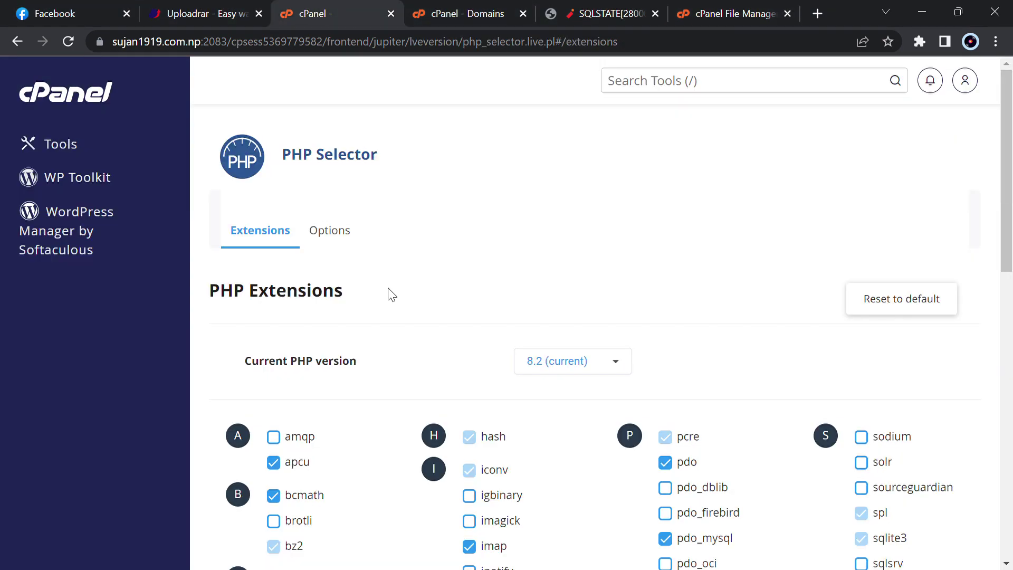
click(38, 151)
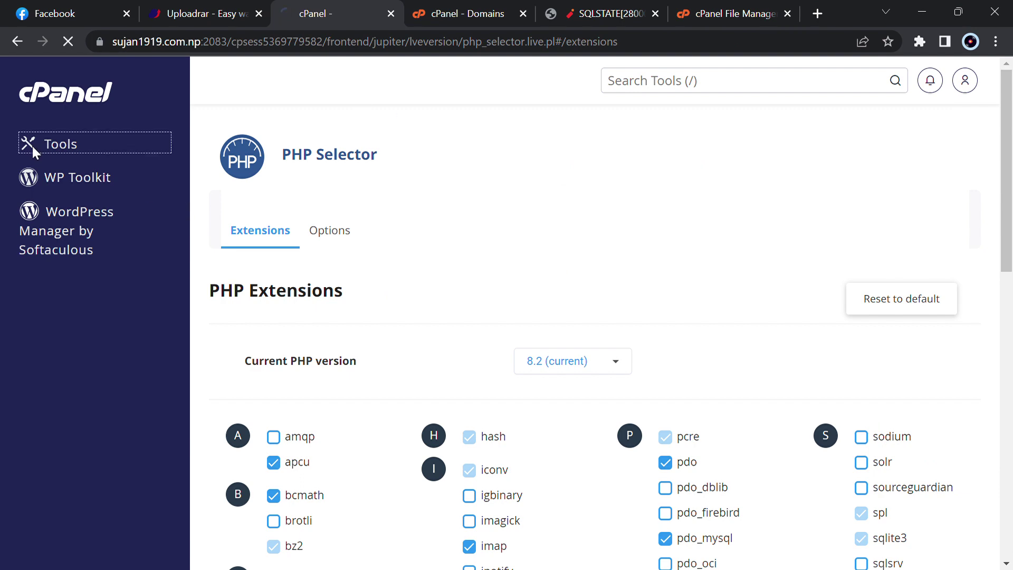
key(ctrl+f)
text(phpn)
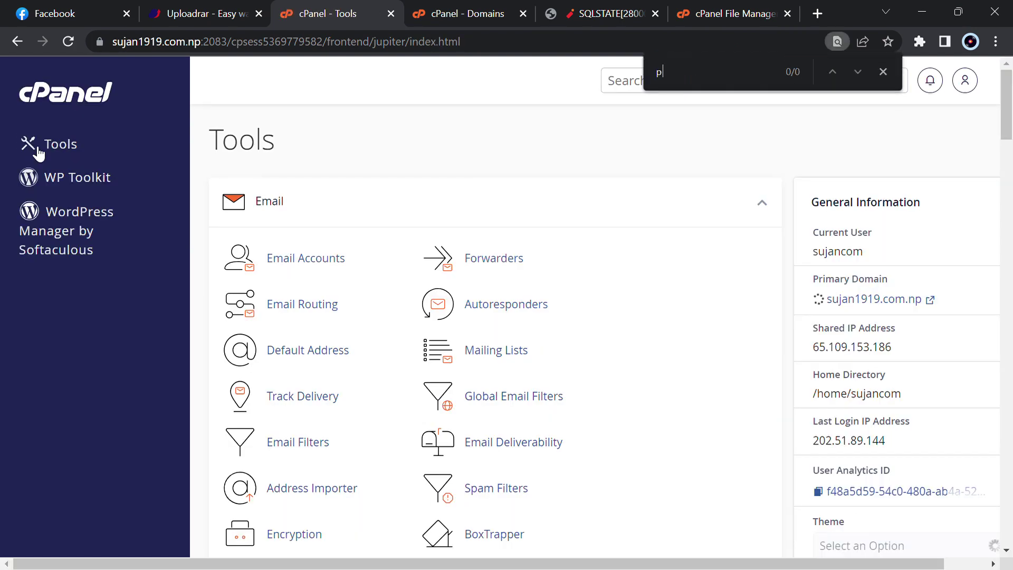
key(Return)
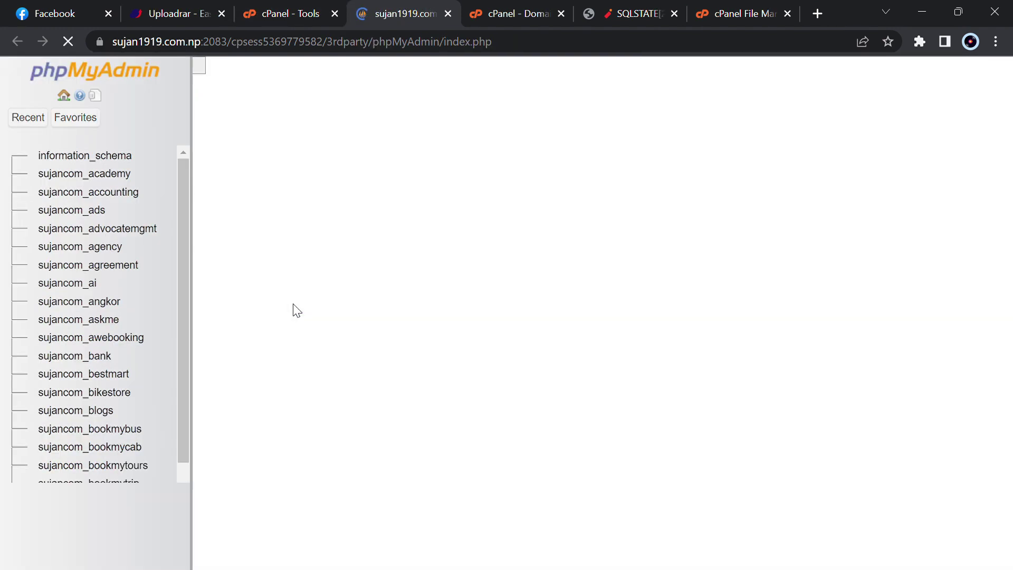
key(ctrl+f)
text(d)
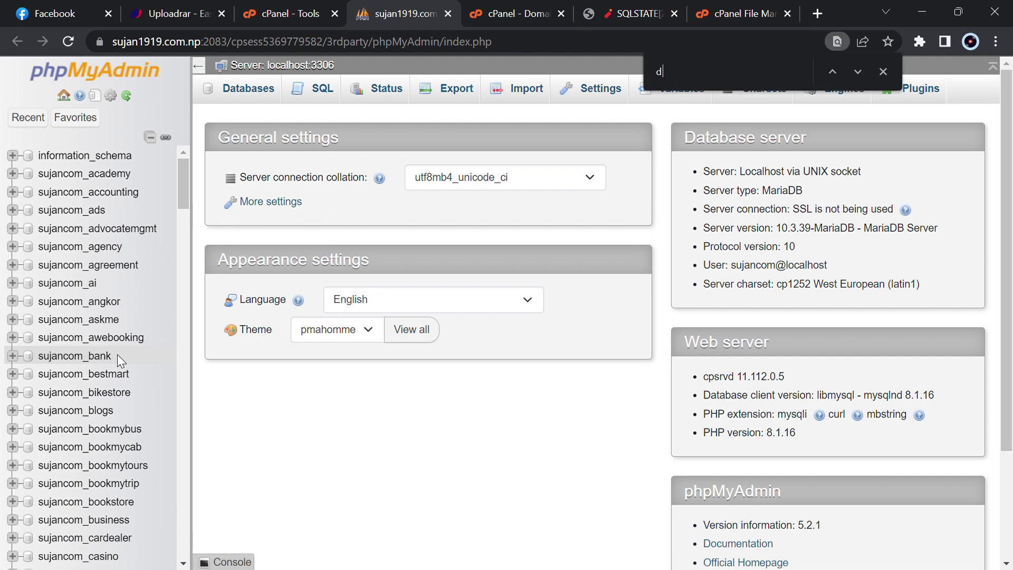
text(emo)
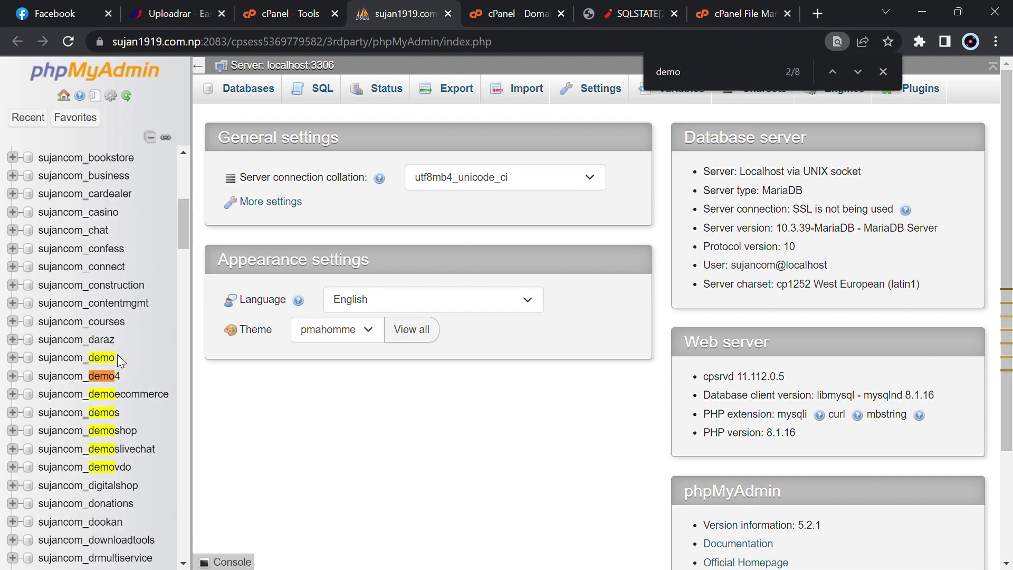
Import install.sql into the sujancom_demo database
click(115, 358)
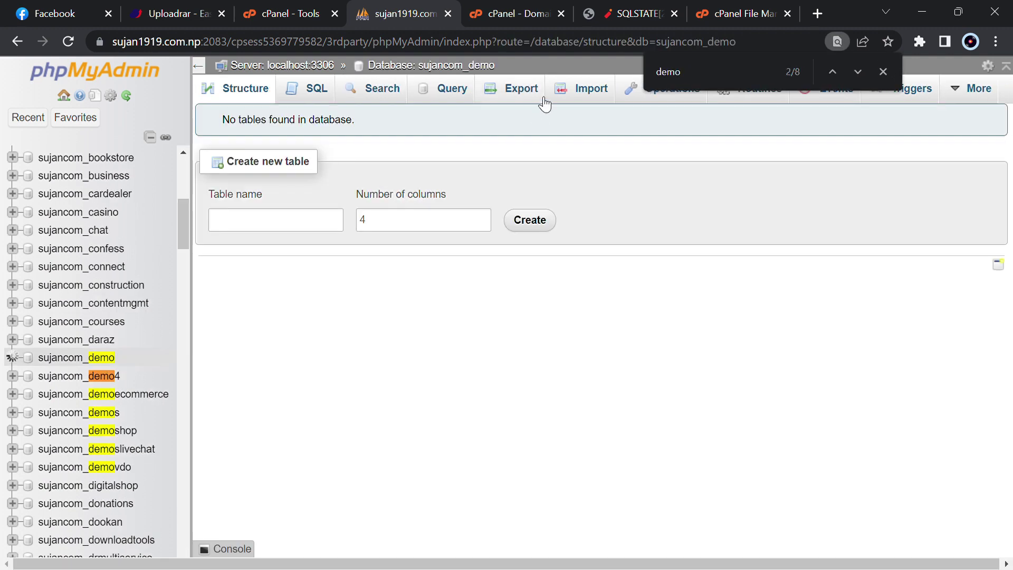
click(582, 89)
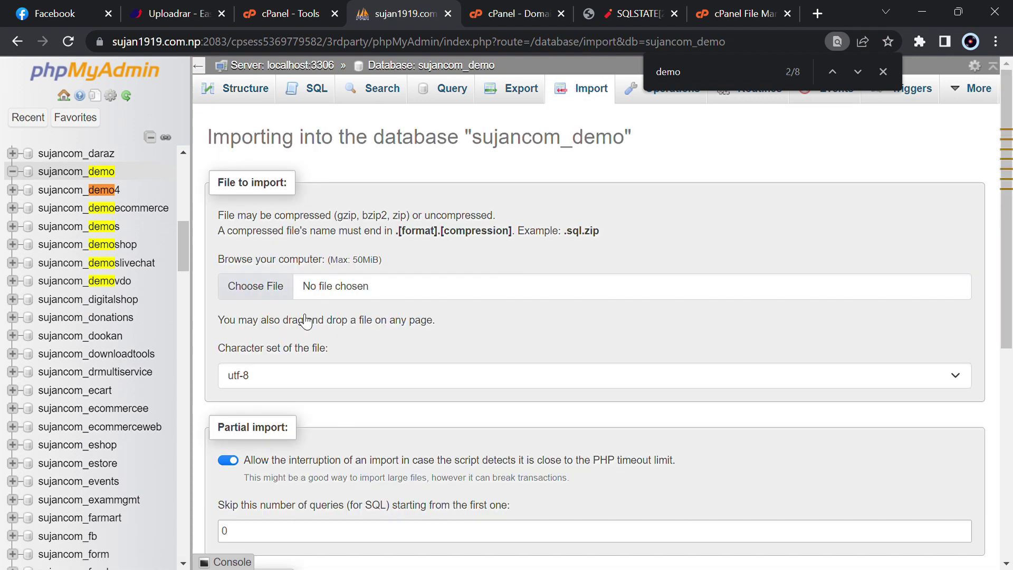
click(274, 285)
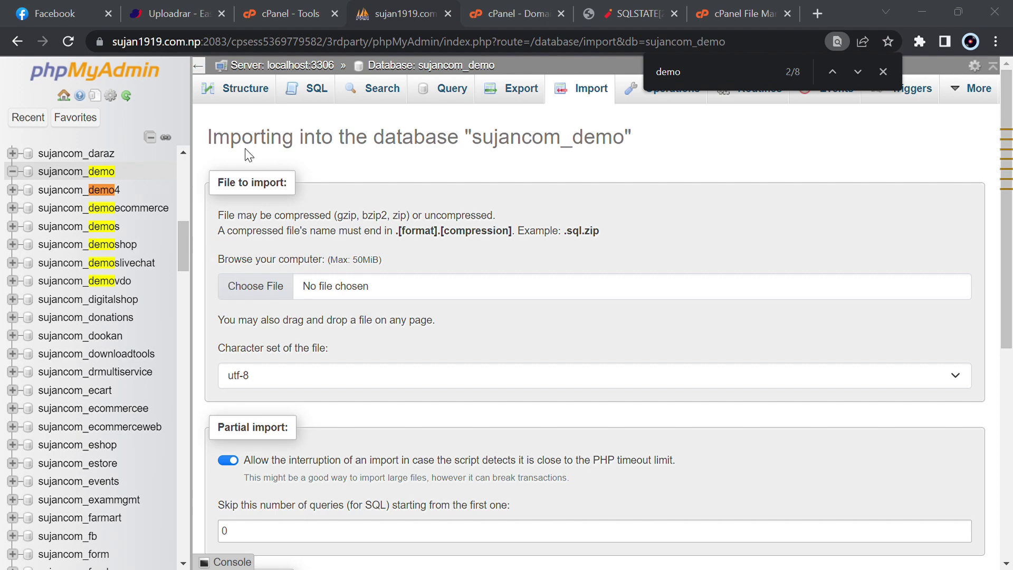
key(Return)
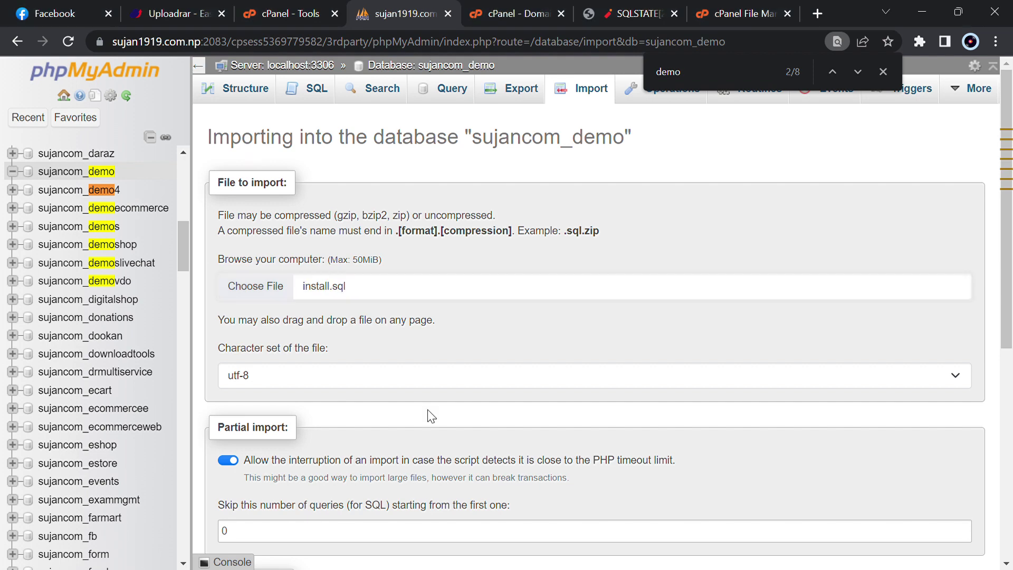
scroll(429, 413, down, 7)
click(244, 510)
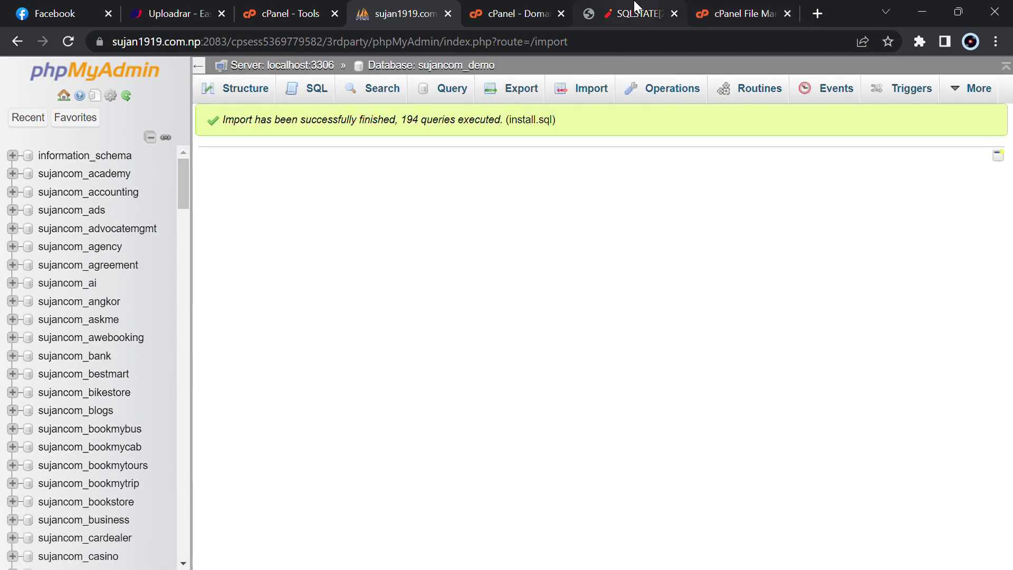
Reload the site to test the import, then return to the site's files
click(636, 14)
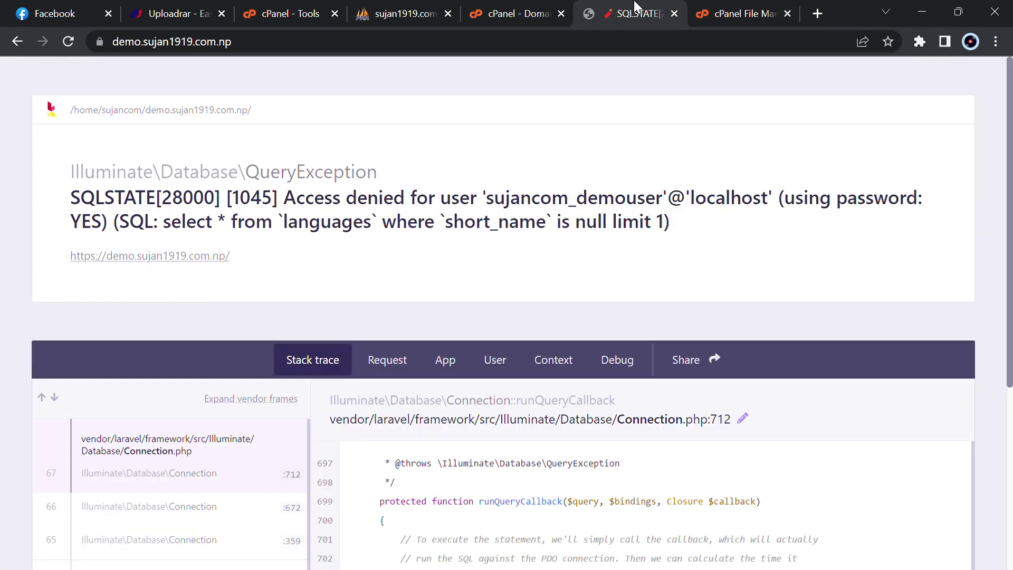
key(F5)
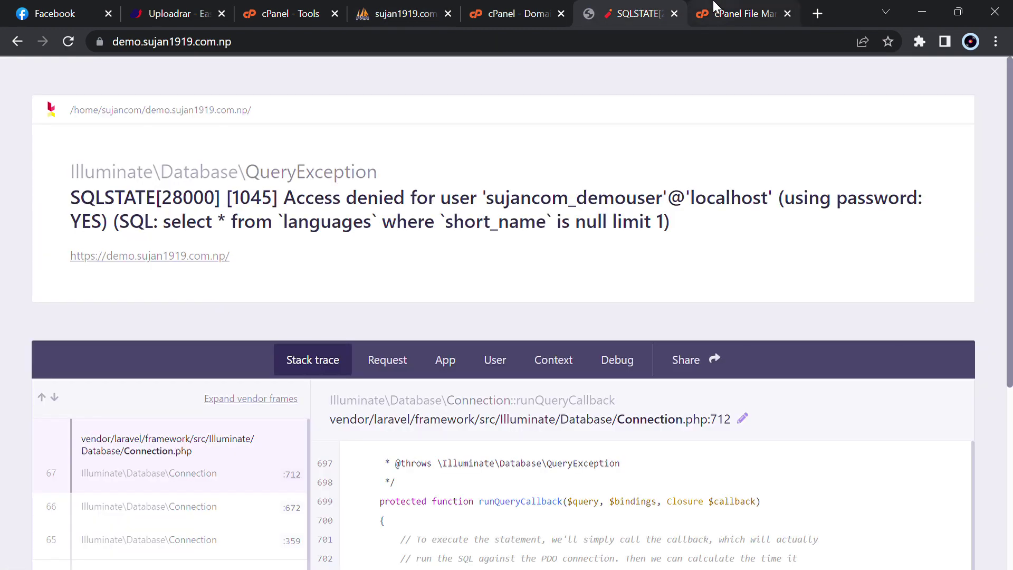
click(741, 13)
scroll(385, 390, down, 5)
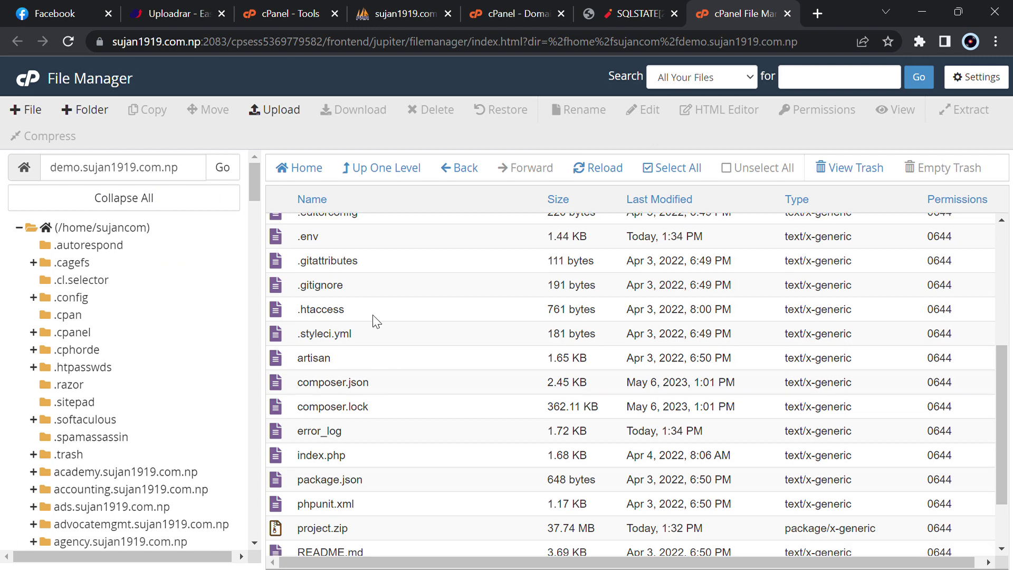
scroll(373, 318, up, 2)
right_click(351, 273)
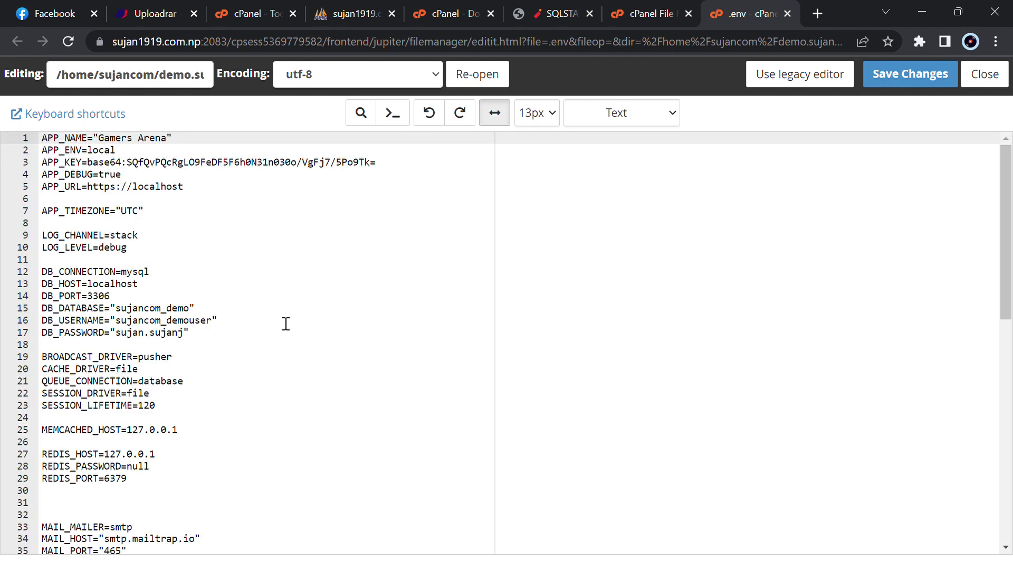
drag(183, 186, 85, 191)
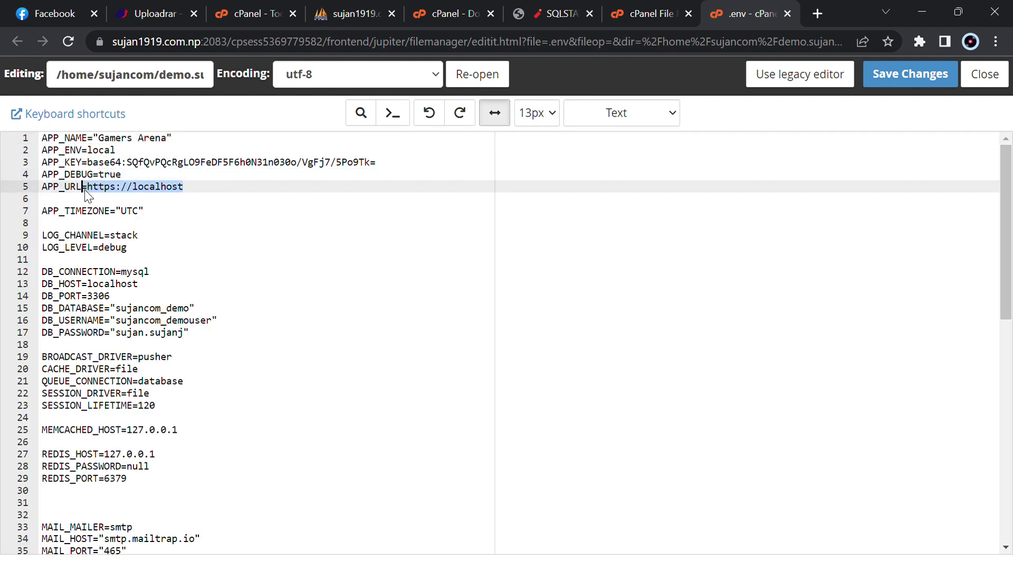
click(562, 12)
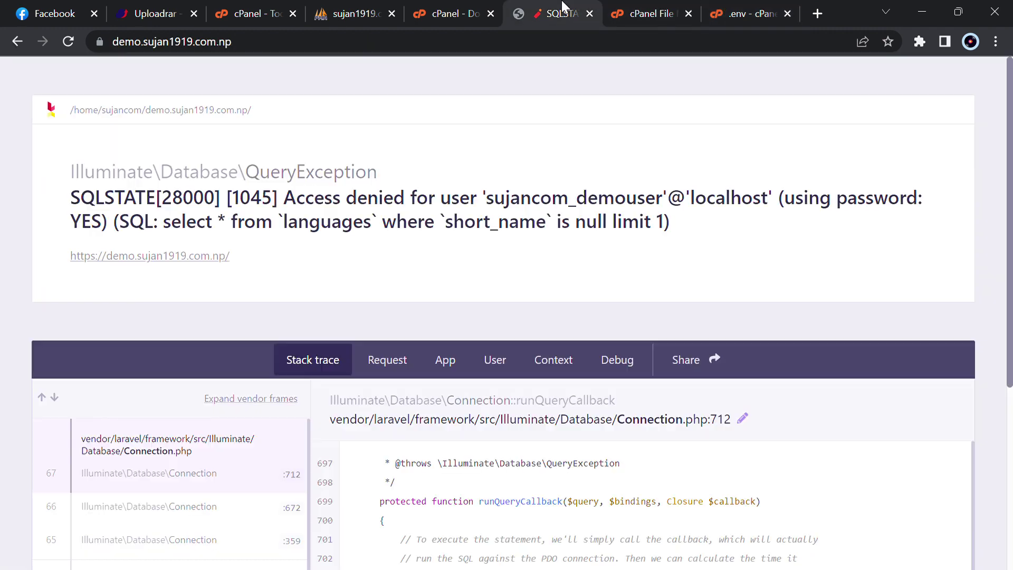
click(531, 41)
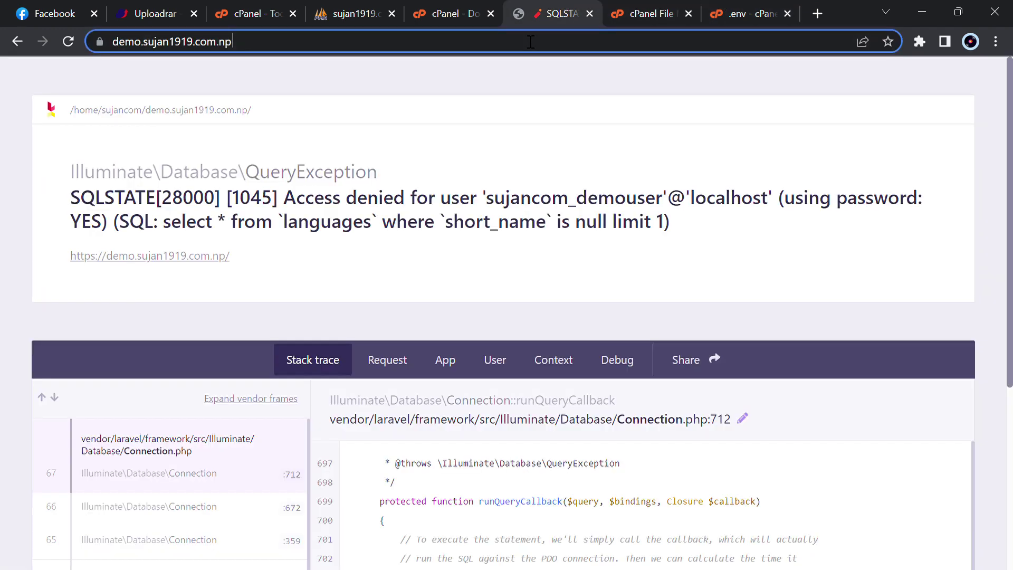
click(758, 6)
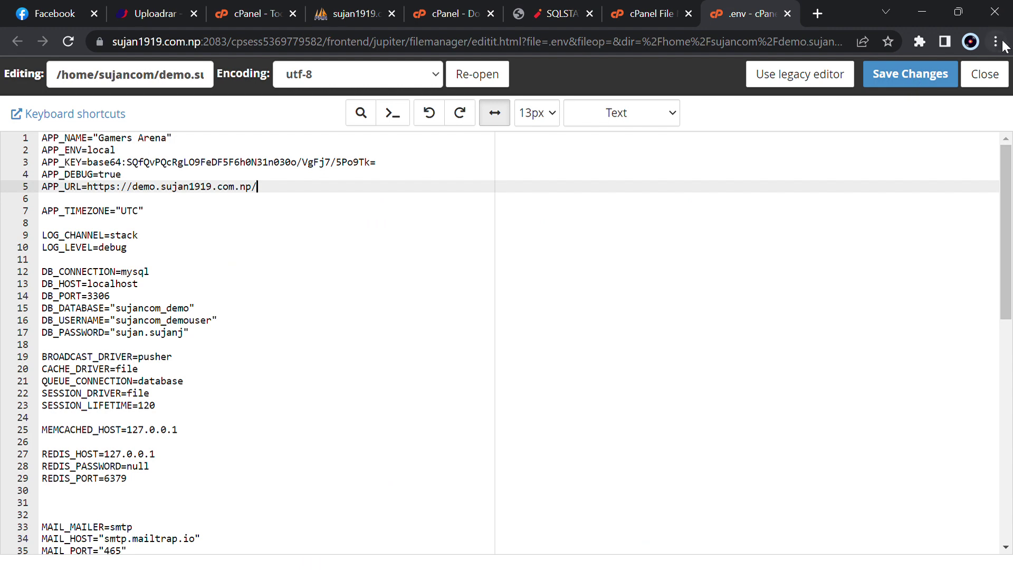
key(ctrl+plus)
key(ctrl+plus)
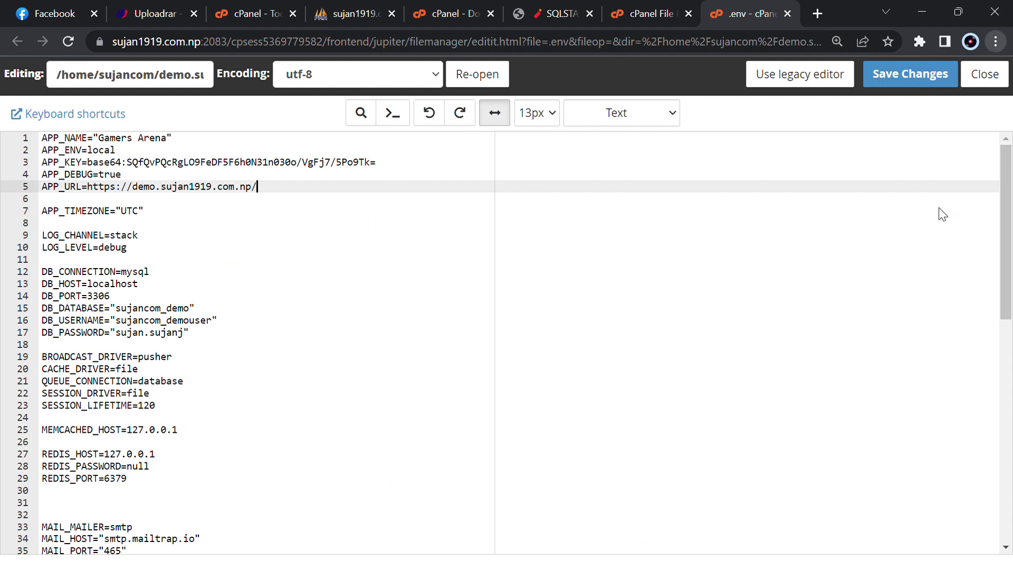
click(659, 300)
click(1002, 87)
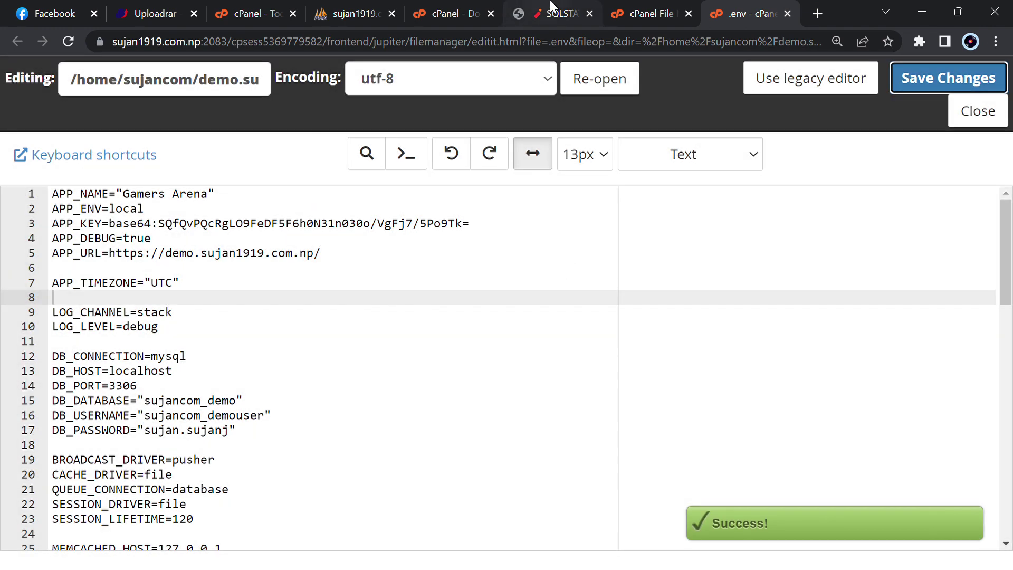
Recheck the site, then correct DB_PASSWORD on line 17 of .env and save
click(562, 6)
key(F5)
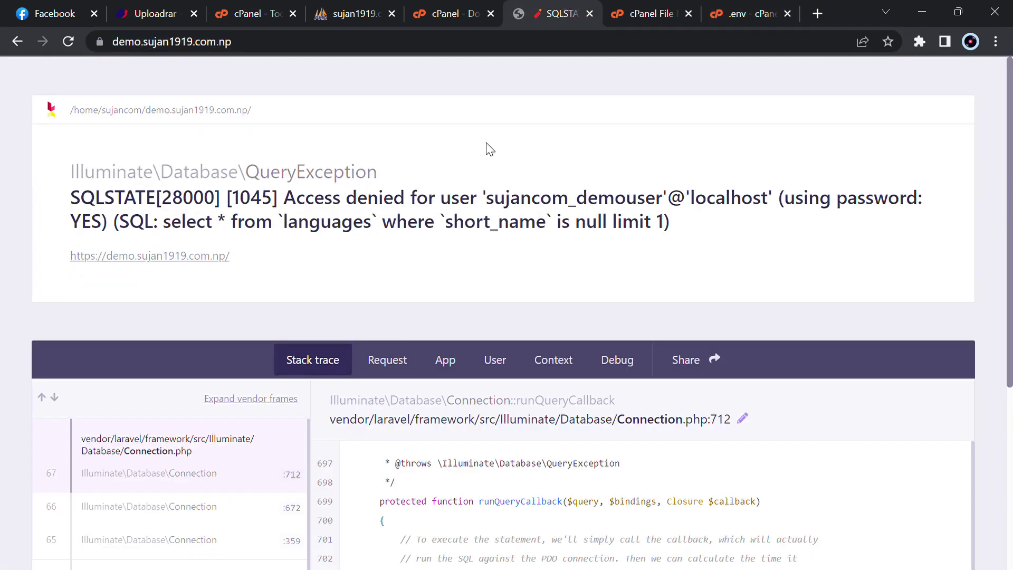
scroll(490, 169, down, 1)
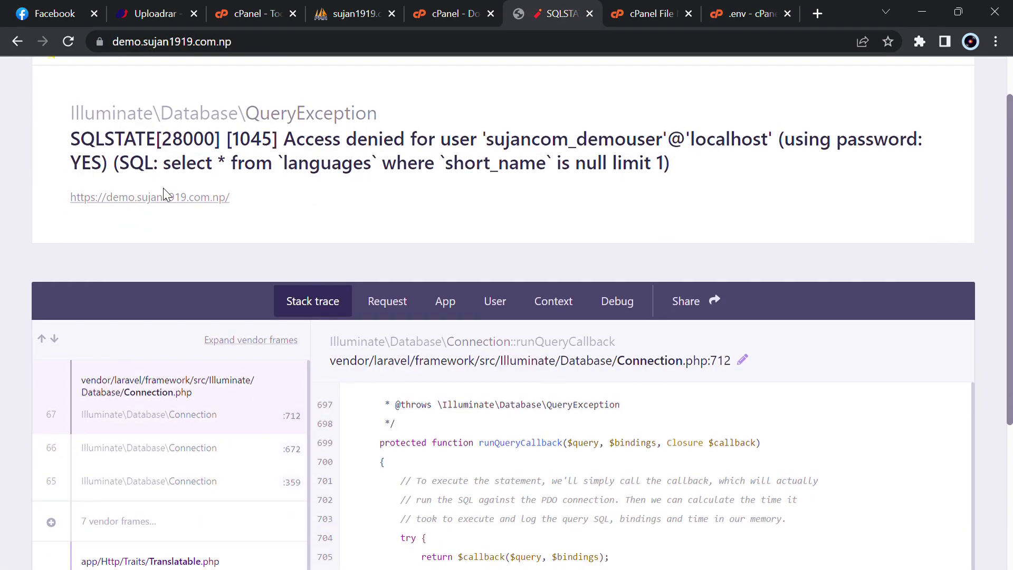
click(737, 8)
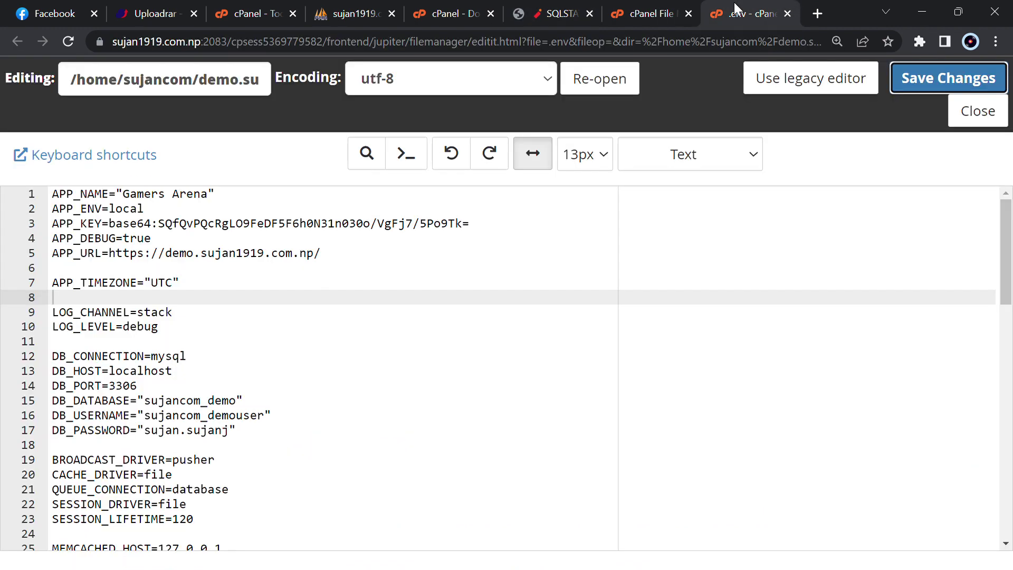
scroll(234, 374, down, 1)
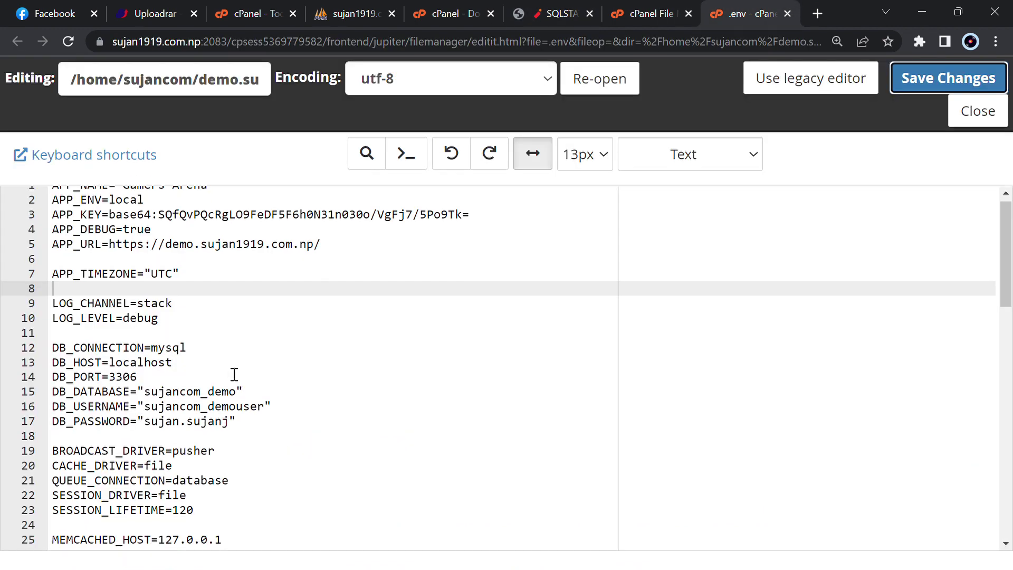
click(232, 421)
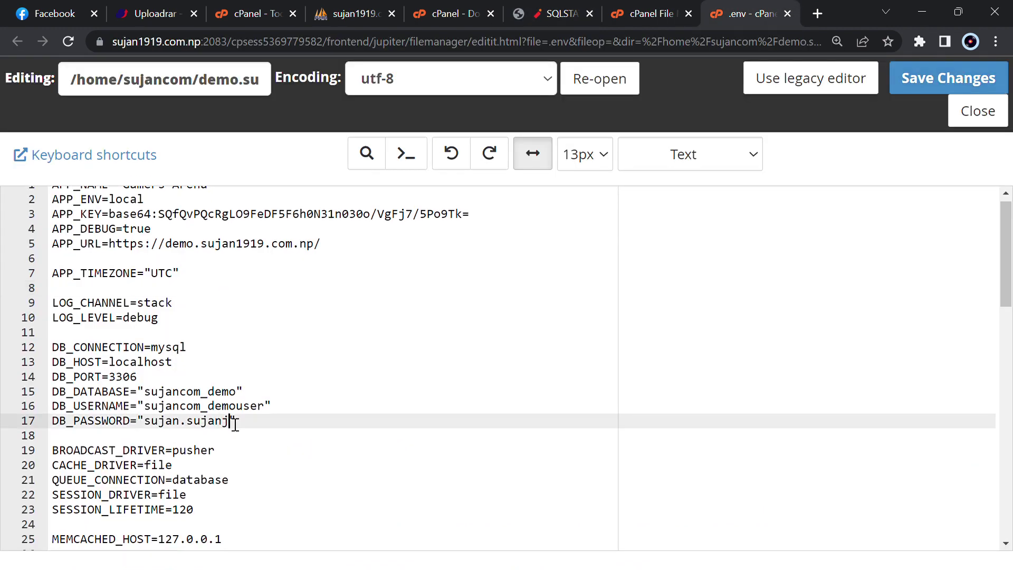
click(1005, 84)
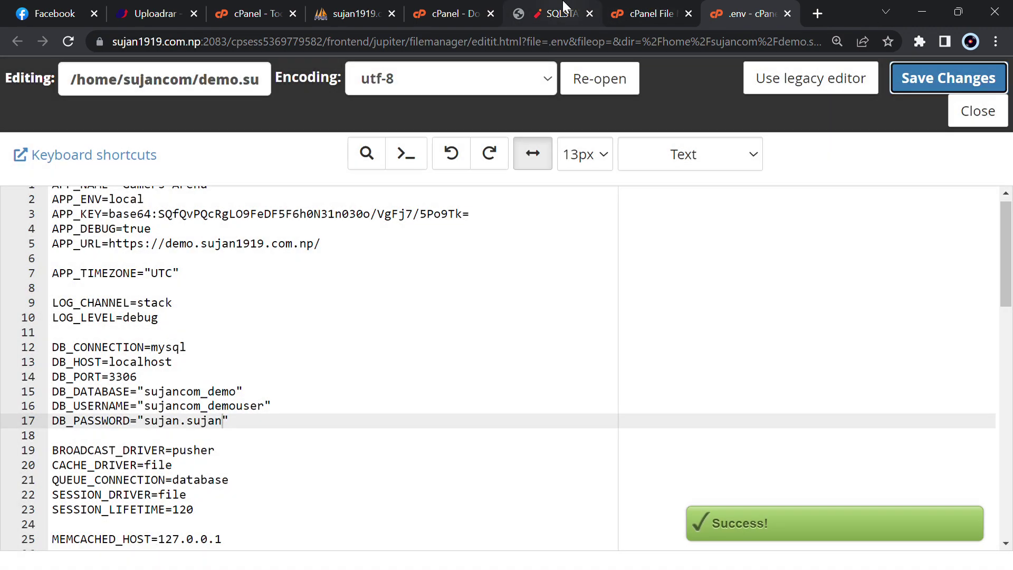
Reload demo.sujan1919.com.np and scroll through the Gameshop Universe home page
click(562, 7)
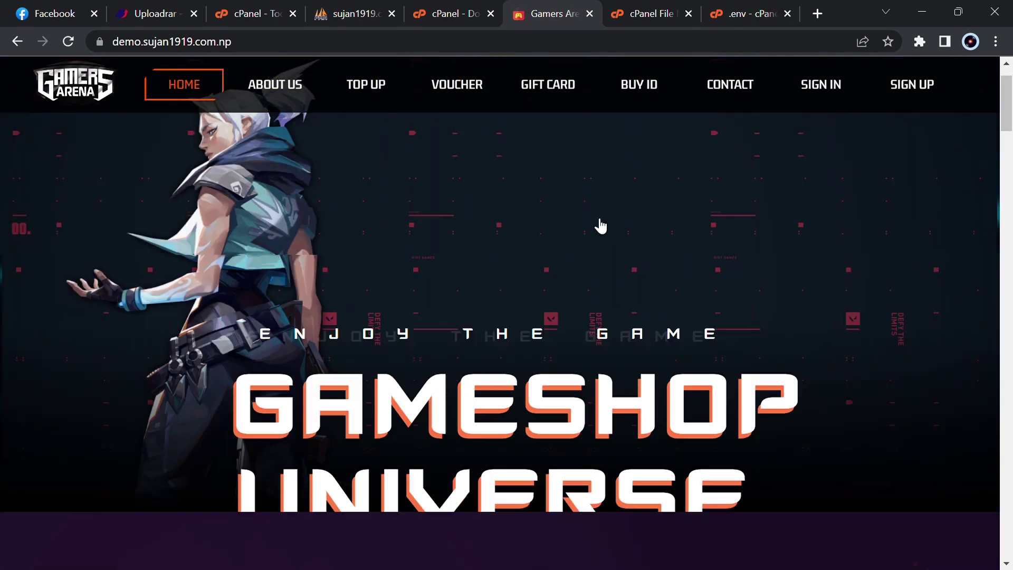
scroll(1011, 99, up, 2)
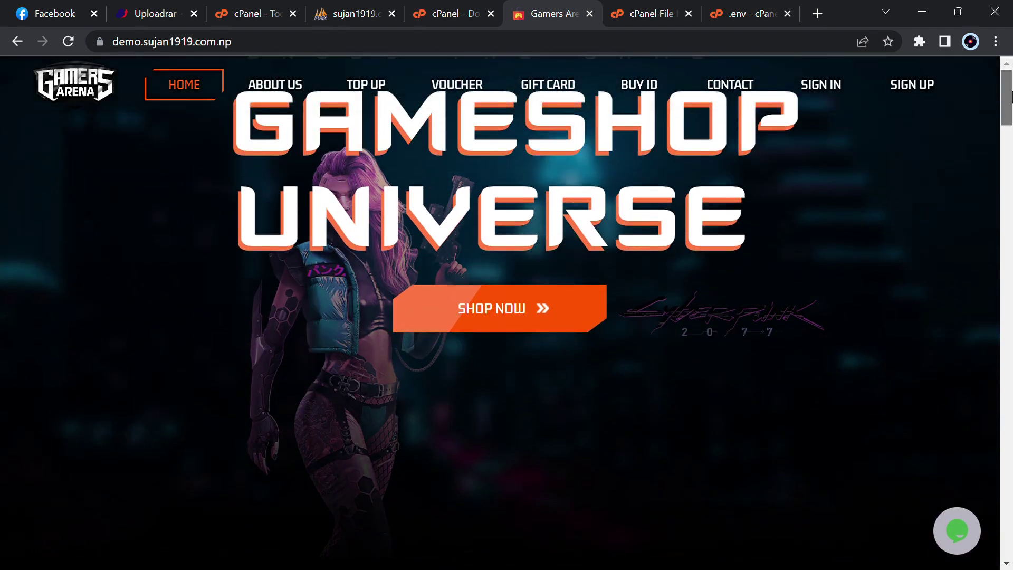
mouse_move(1011, 94)
mouse_down()
mouse_move(1011, 391)
mouse_move(1011, 105)
mouse_up()
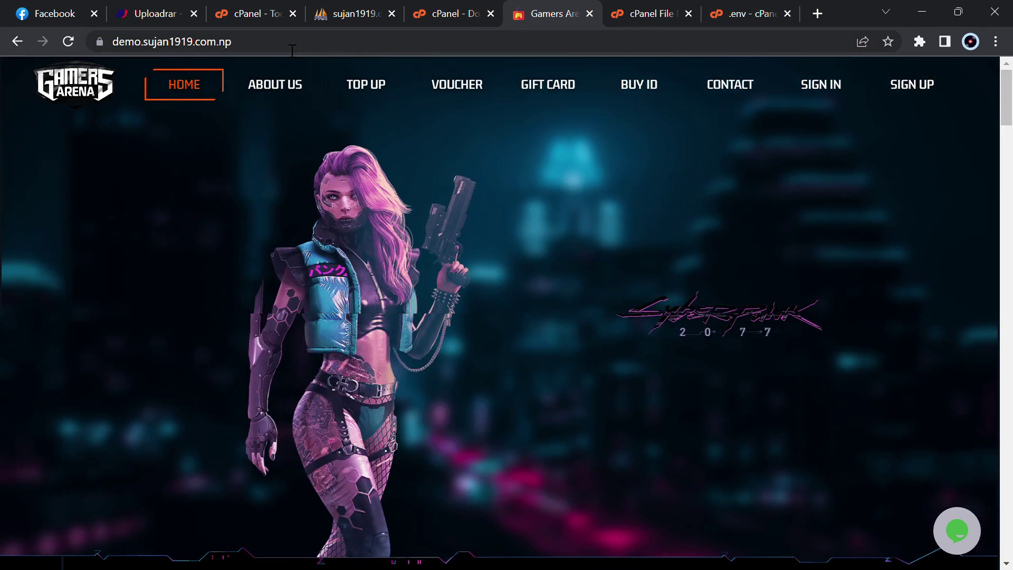
Open demo.sujan1919.com.np/admin and sign in on the Admin Login form
click(412, 51)
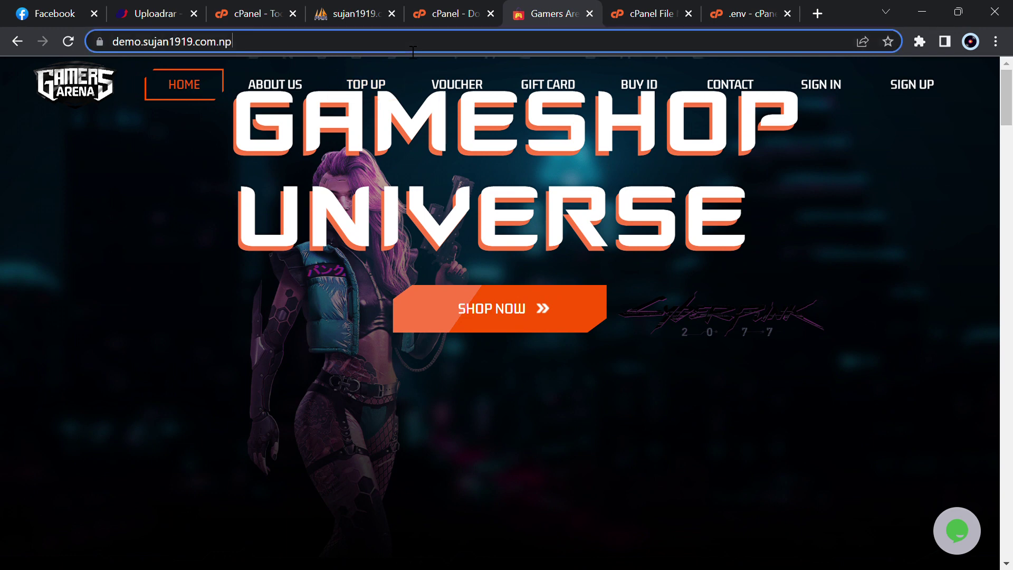
click(412, 52)
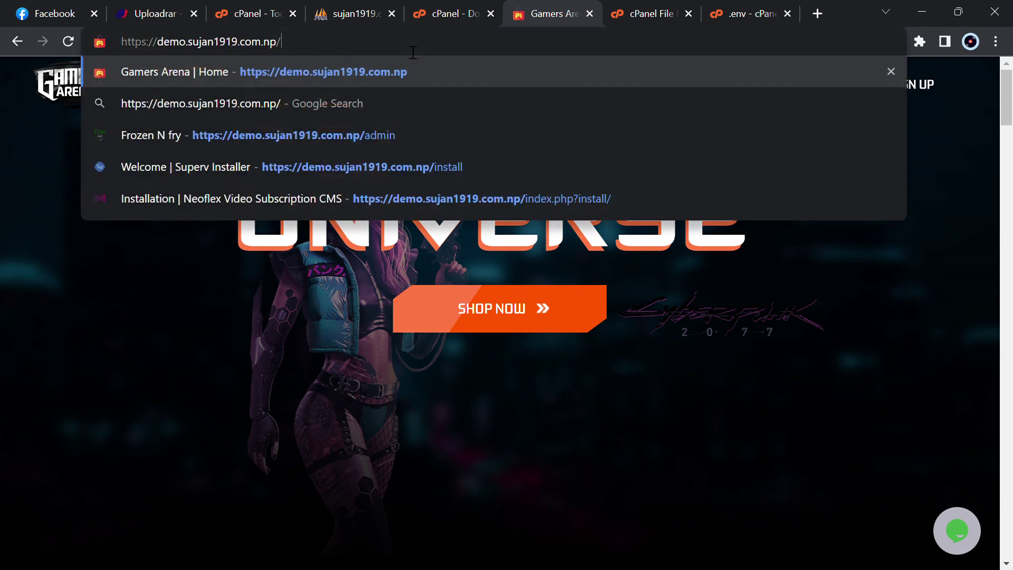
text(admin)
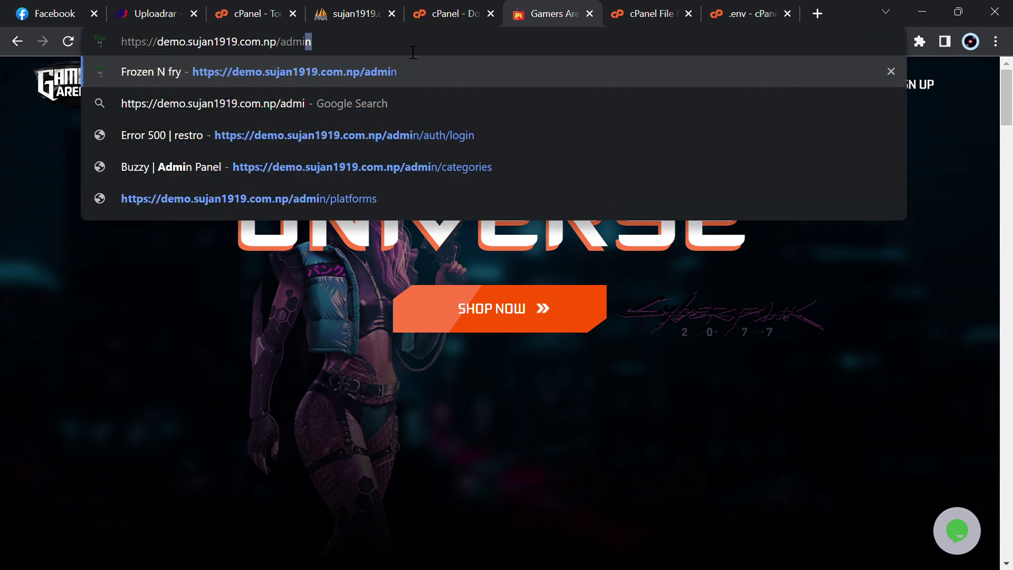
key(Return)
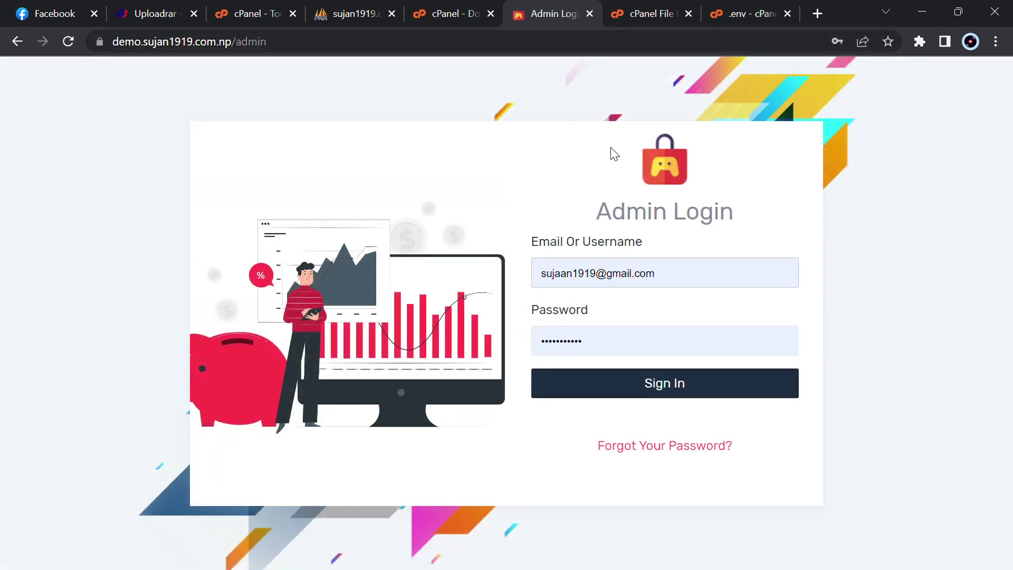
click(673, 374)
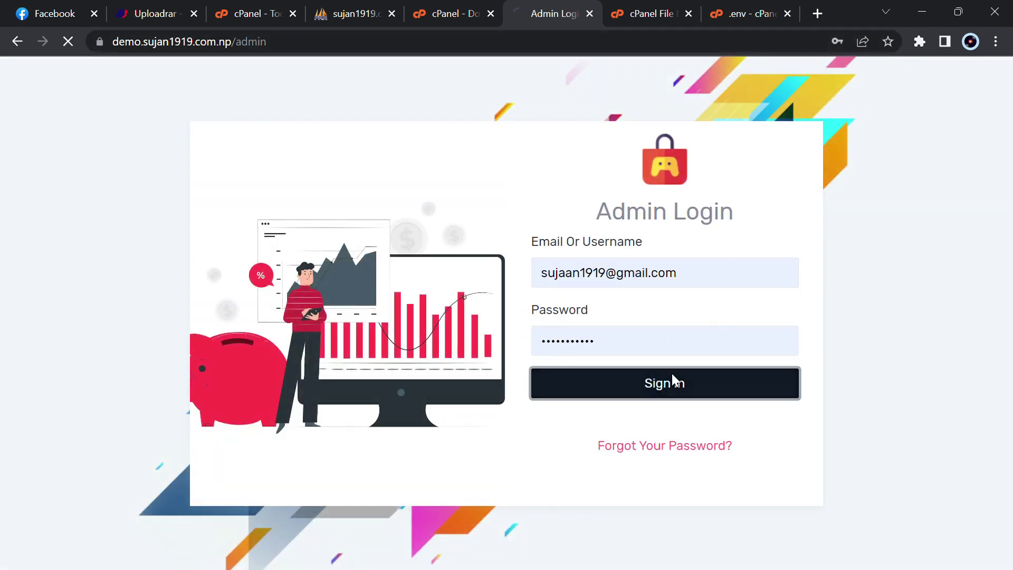
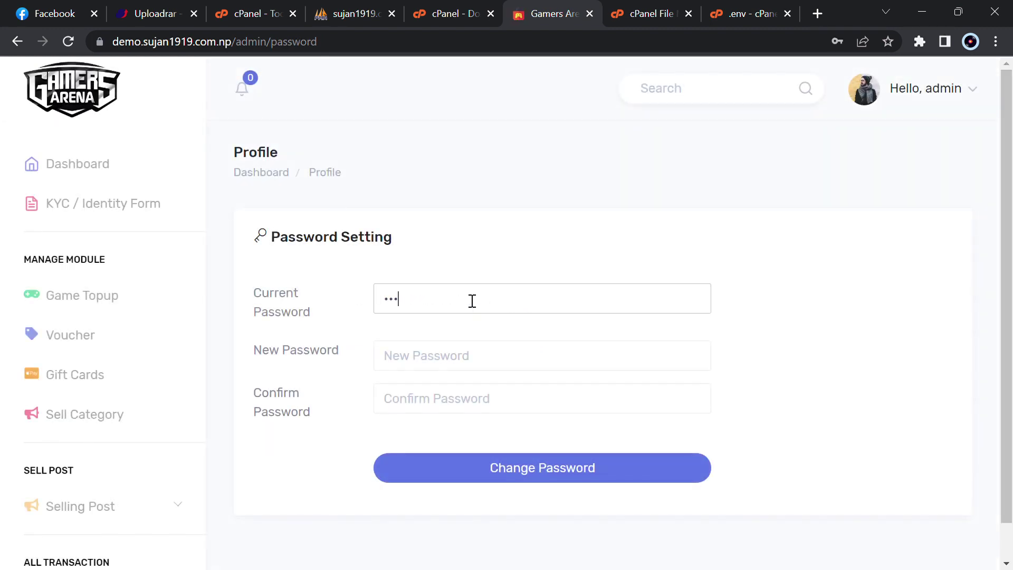
Enter the current password, a new password and its confirmation, and submit the password change
key(Tab)
text(a)
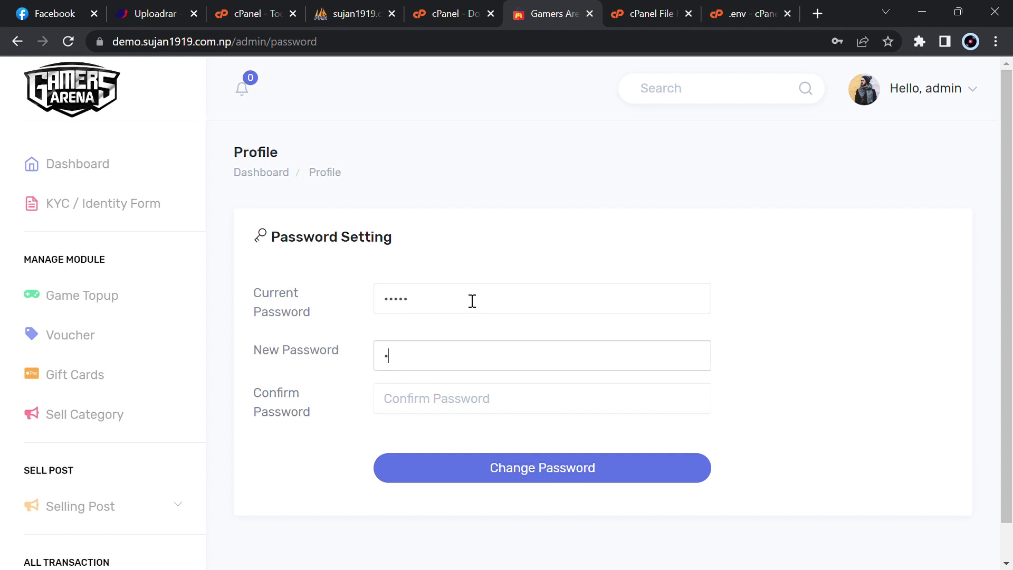
text(aaaaaaaaaa)
key(Tab)
text(aa)
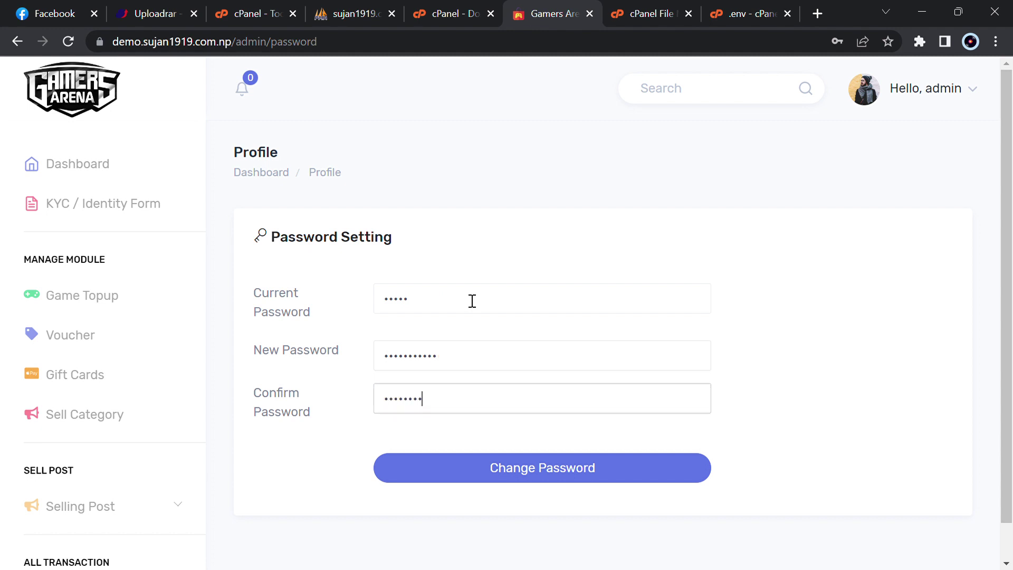
key(Return)
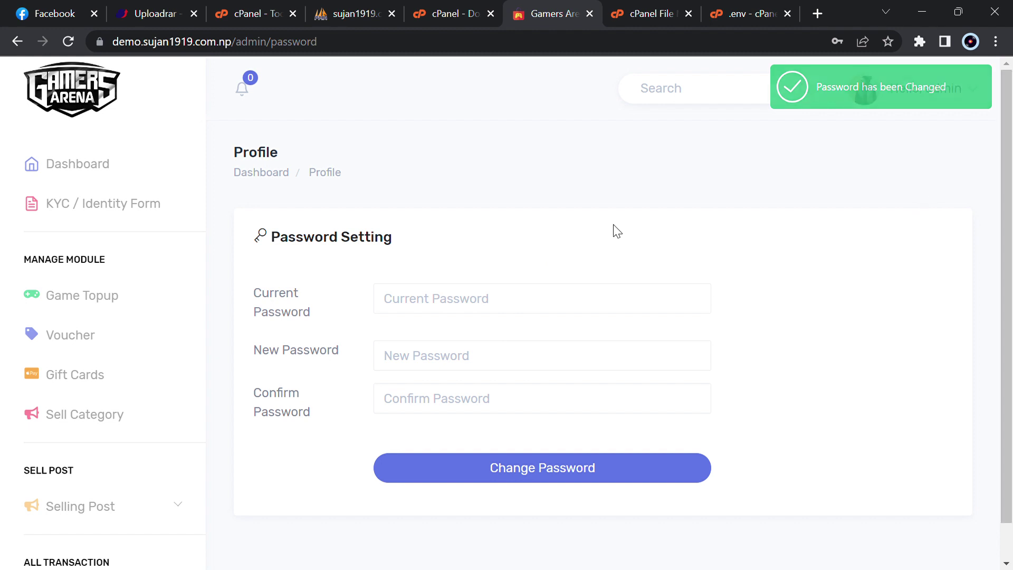
Return to the dashboard and open the admin Profile page from the account menu
click(121, 163)
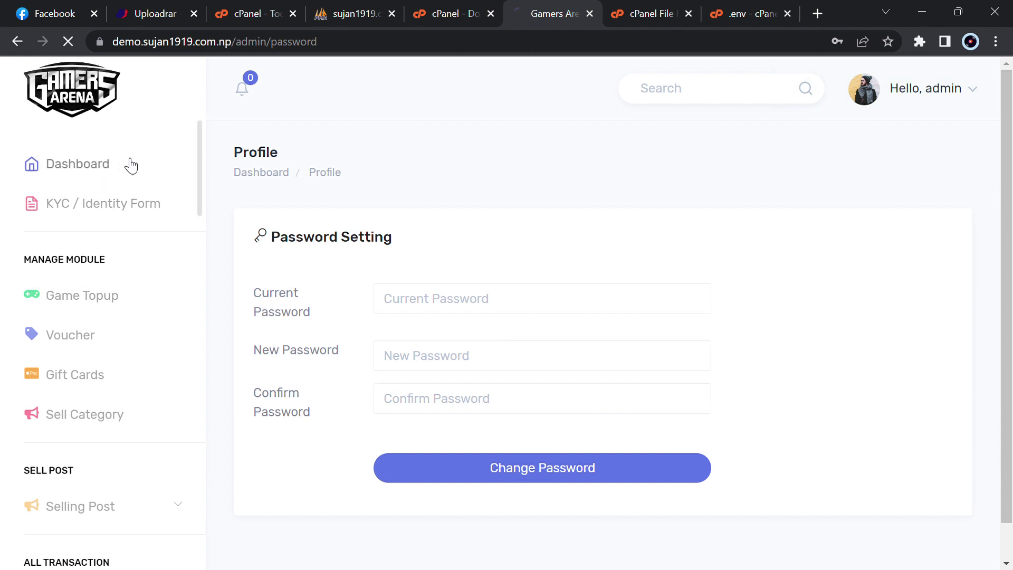
click(869, 101)
click(868, 136)
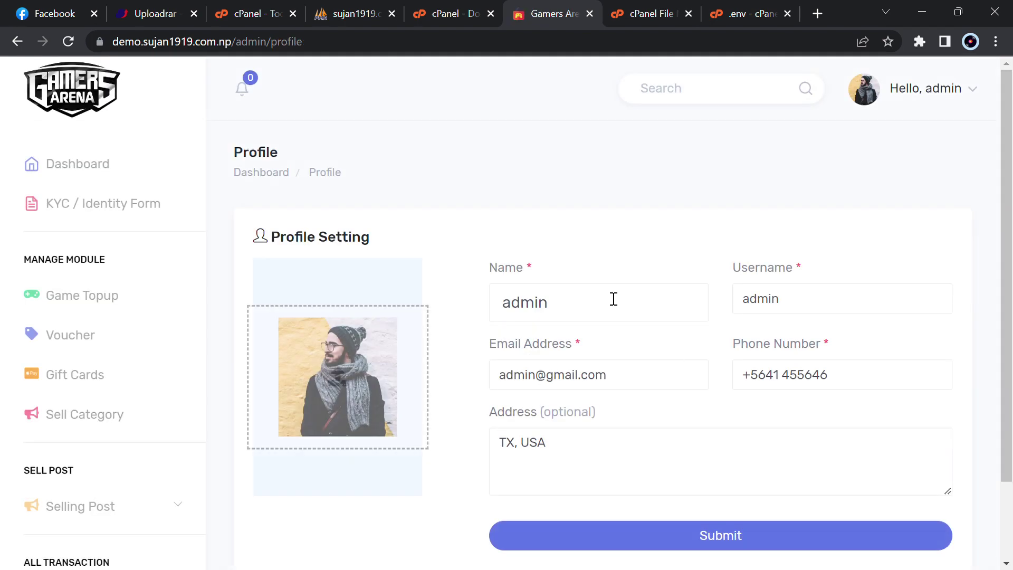
Replace the username with the new one and fill Email Address with the suggested address
double_click(806, 320)
text(sujan)
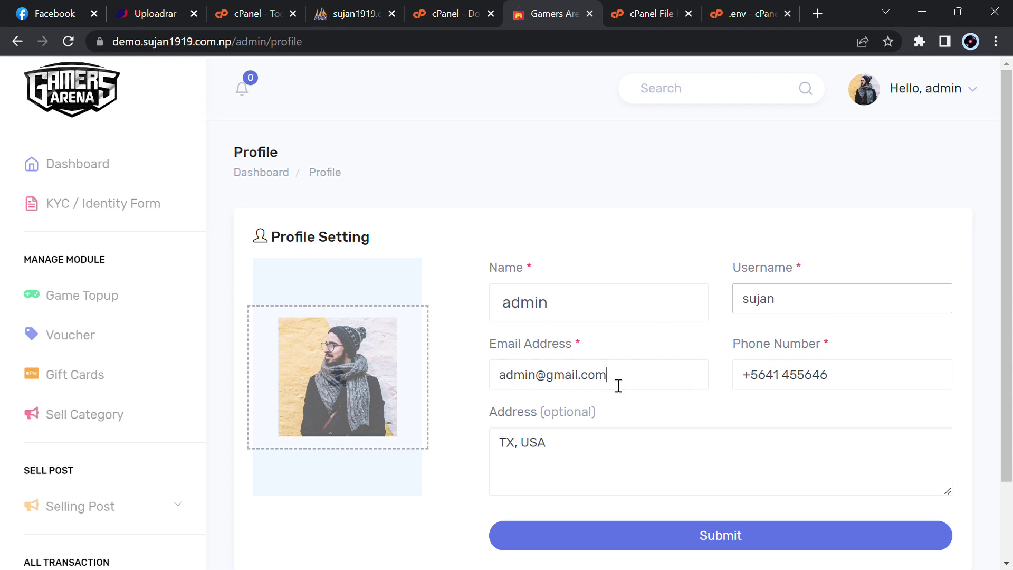
triple_click(618, 385)
text(s)
key(Down)
key(Return)
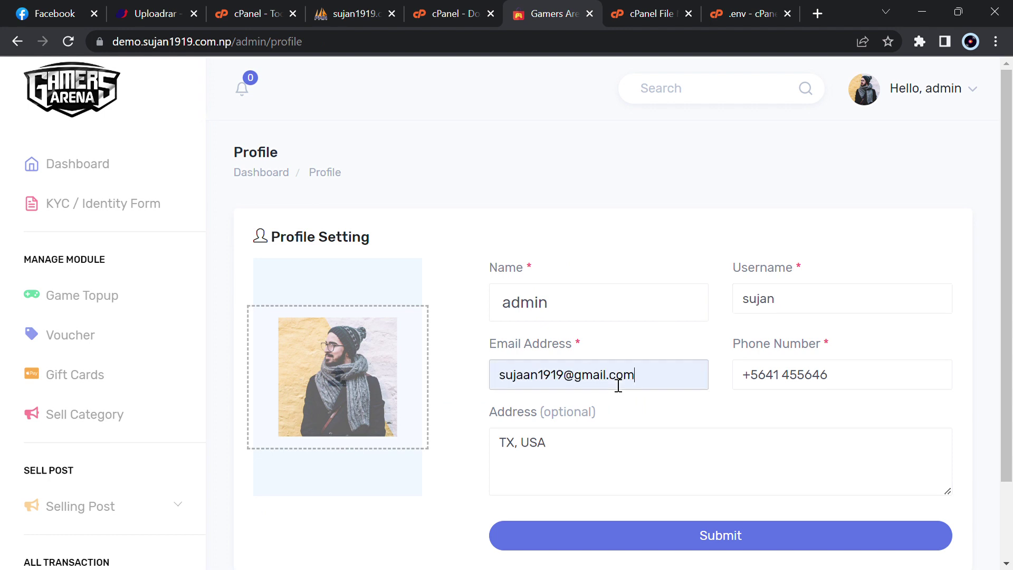
scroll(738, 422, down, 2)
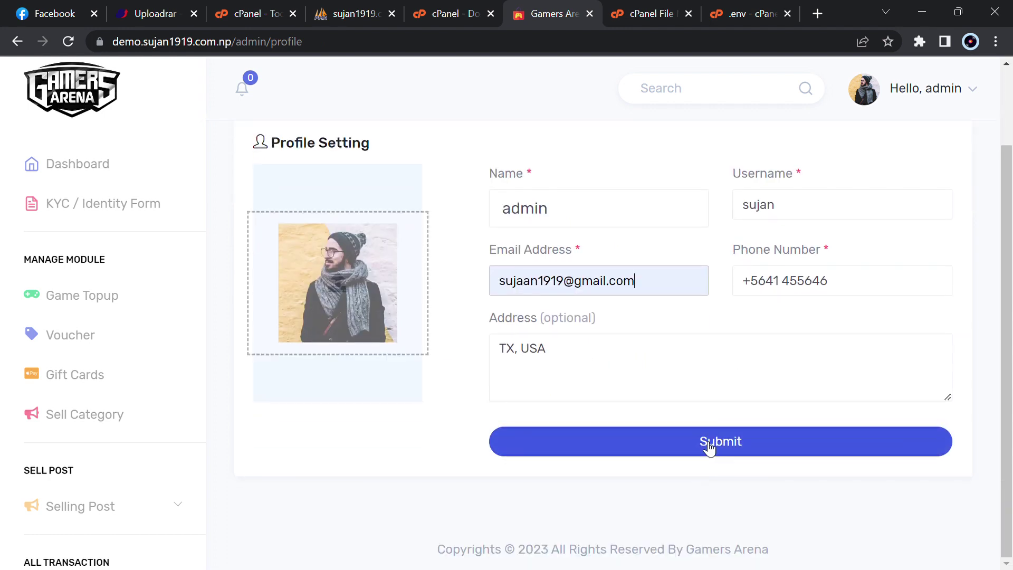
Submit the profile changes and scroll the dashboard now greeting the admin by the new username
click(710, 438)
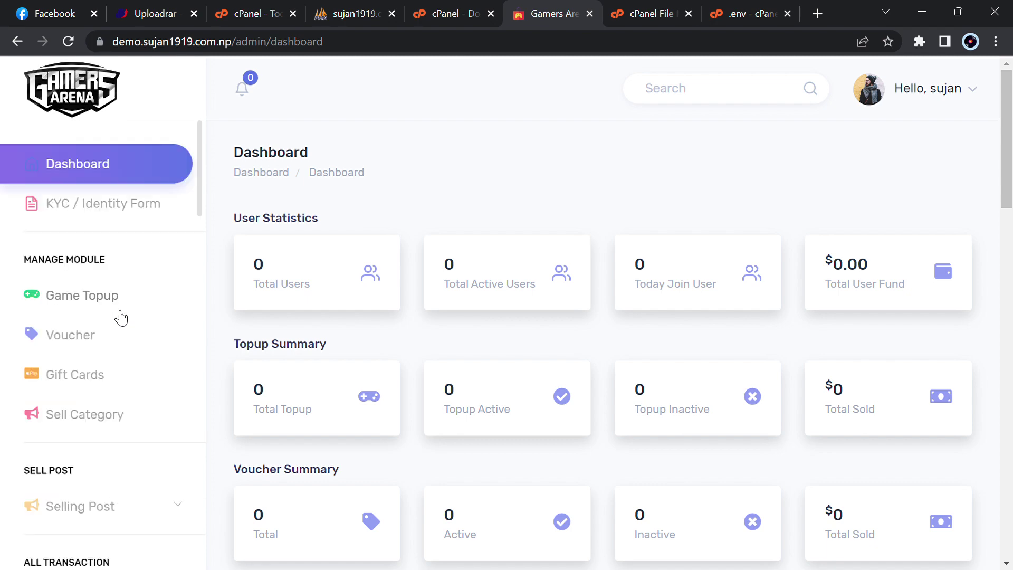
scroll(118, 317, down, 15)
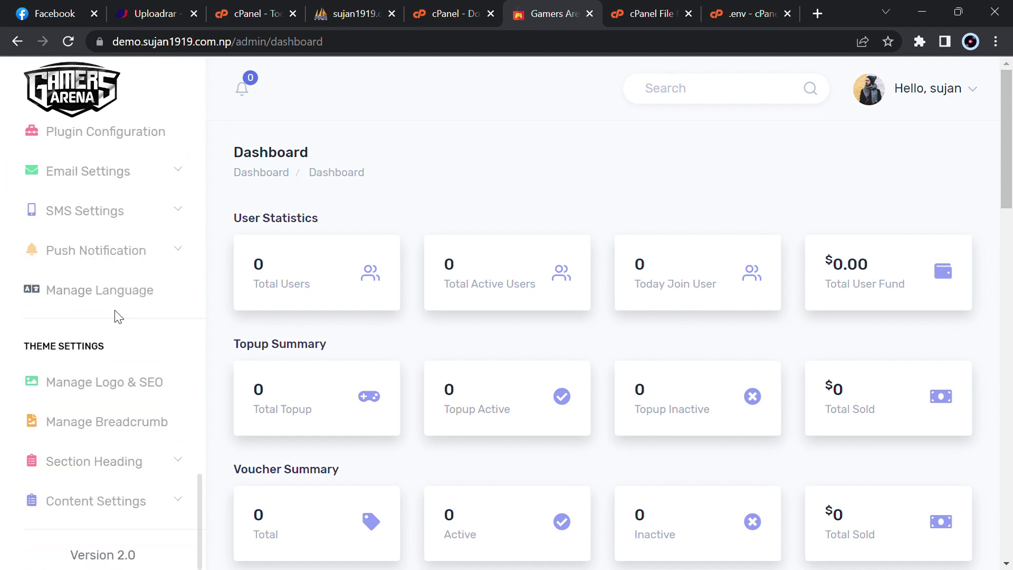